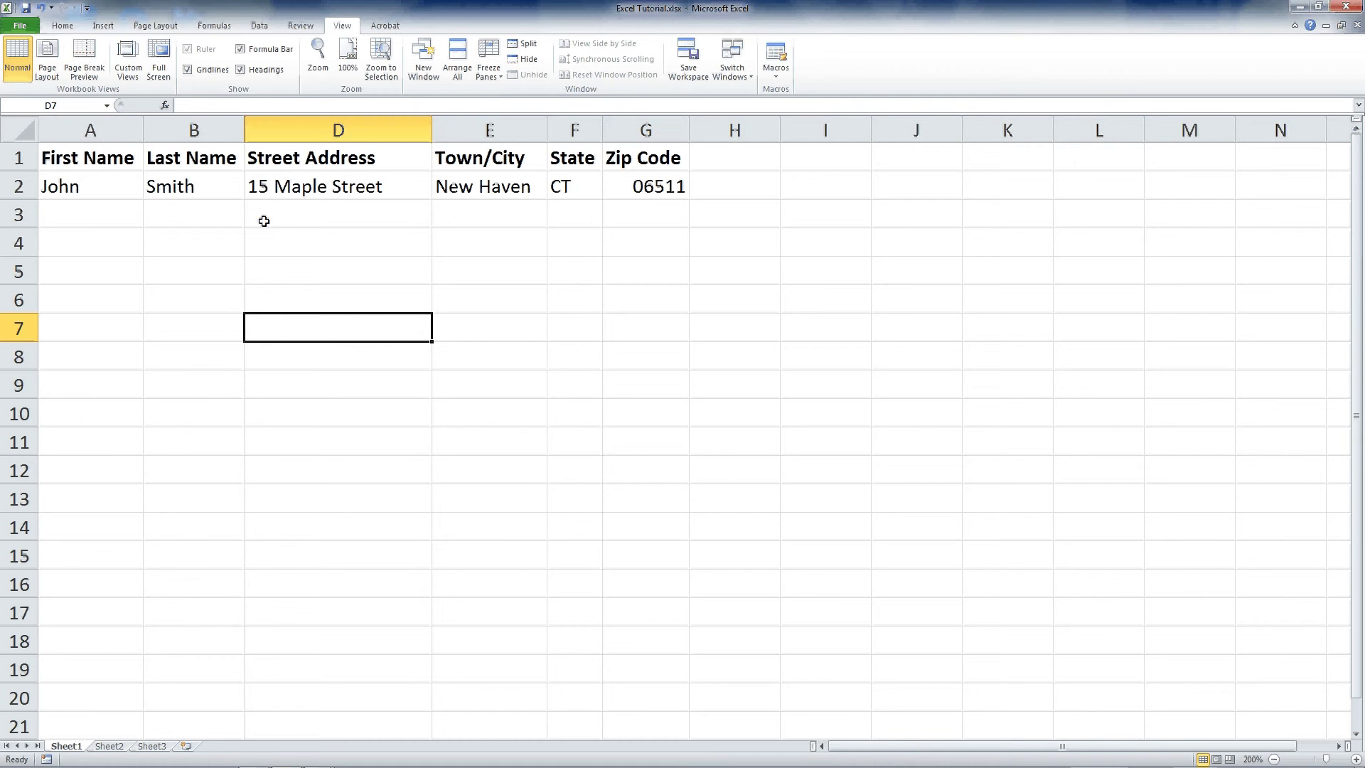
Step: Select the header row from First Name to Zip Code, then the names John (A2) and Smith (B2)
{"action": "left_click_drag", "start_coordinate": [66, 164], "coordinate": [648, 157]}
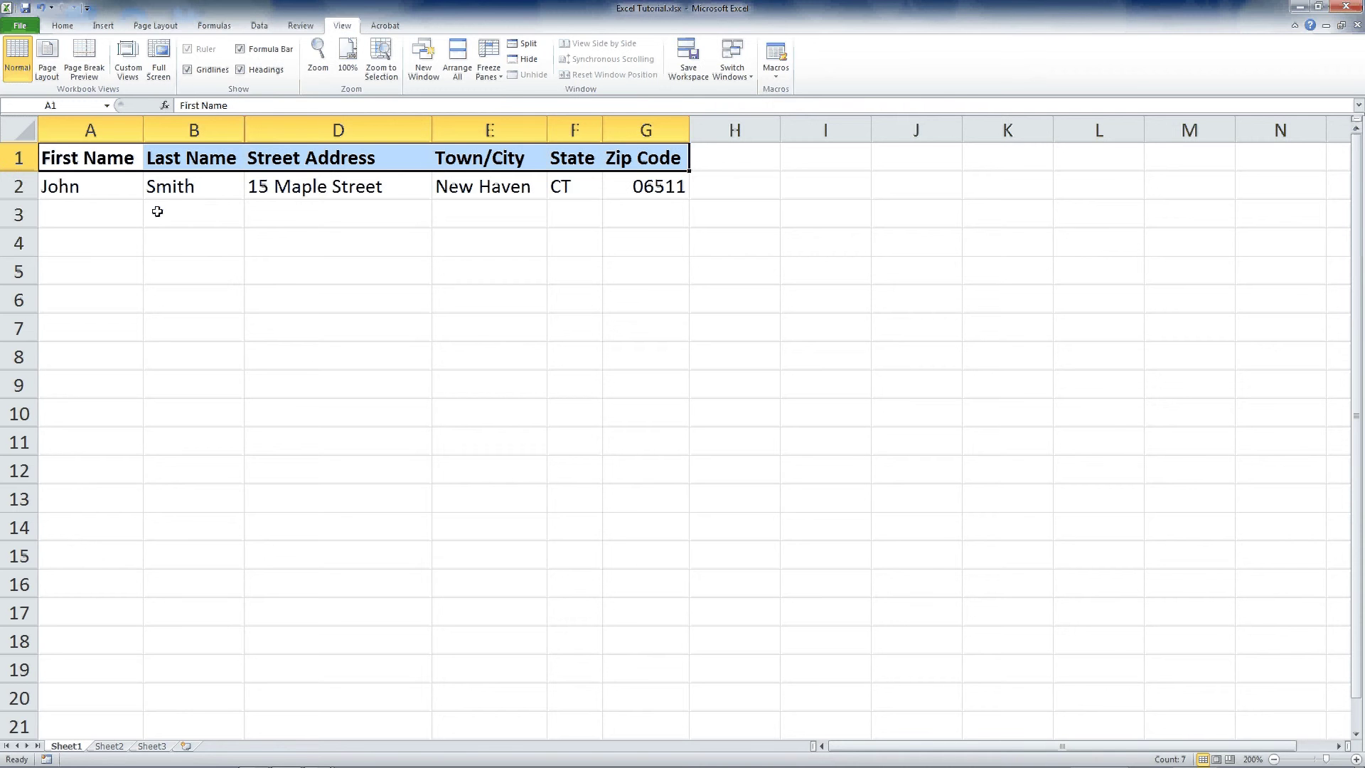
{"action": "left_click", "coordinate": [94, 190]}
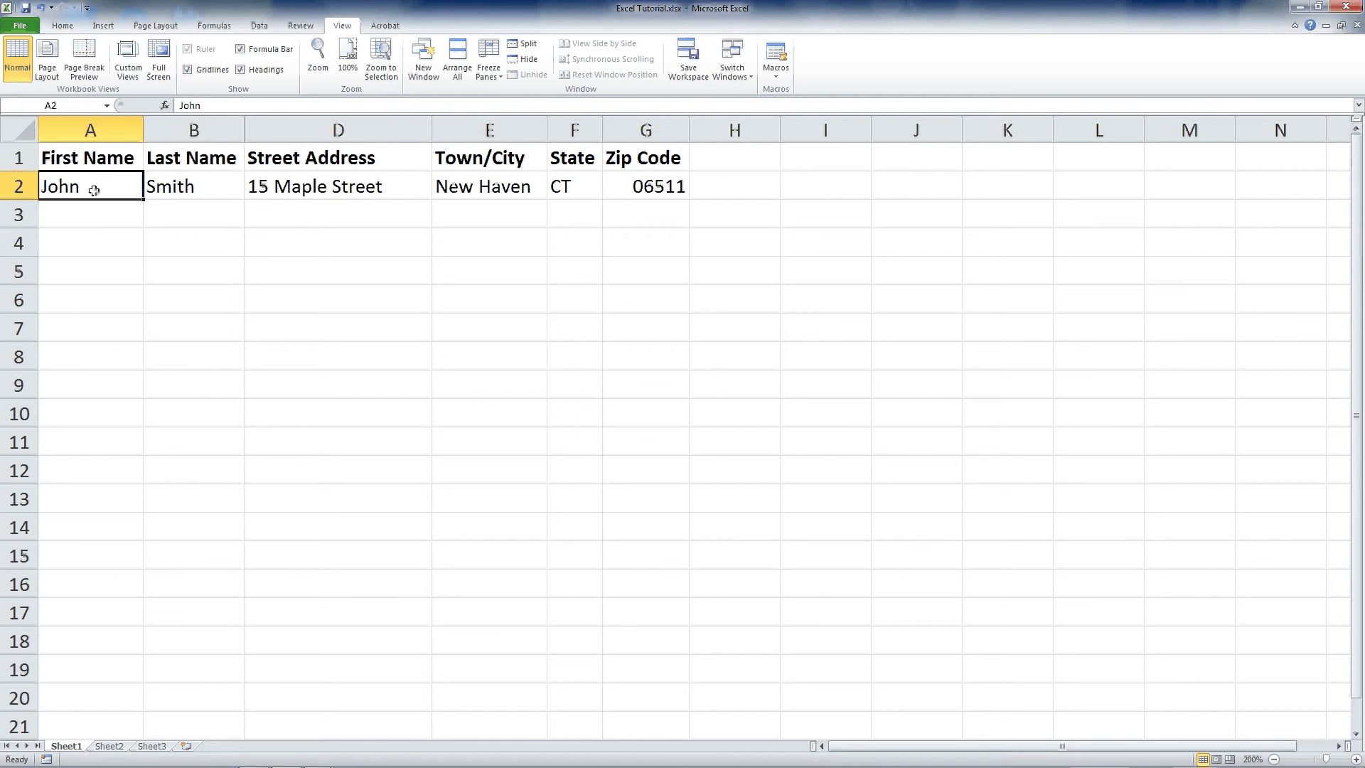
{"action": "left_click", "coordinate": [193, 189]}
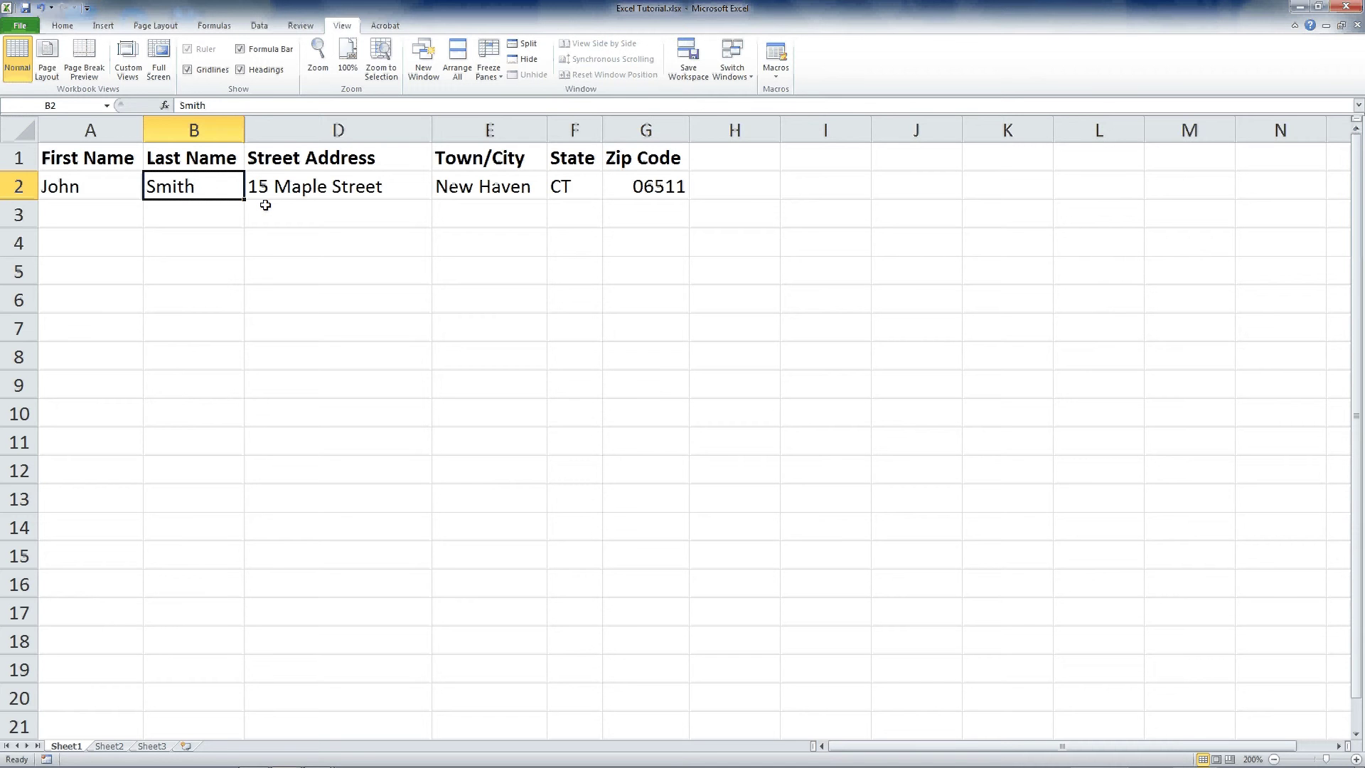
Step: Unhide the Full Name column between Last Name and Street Address, then select its header C1
{"action": "left_click", "coordinate": [248, 131]}
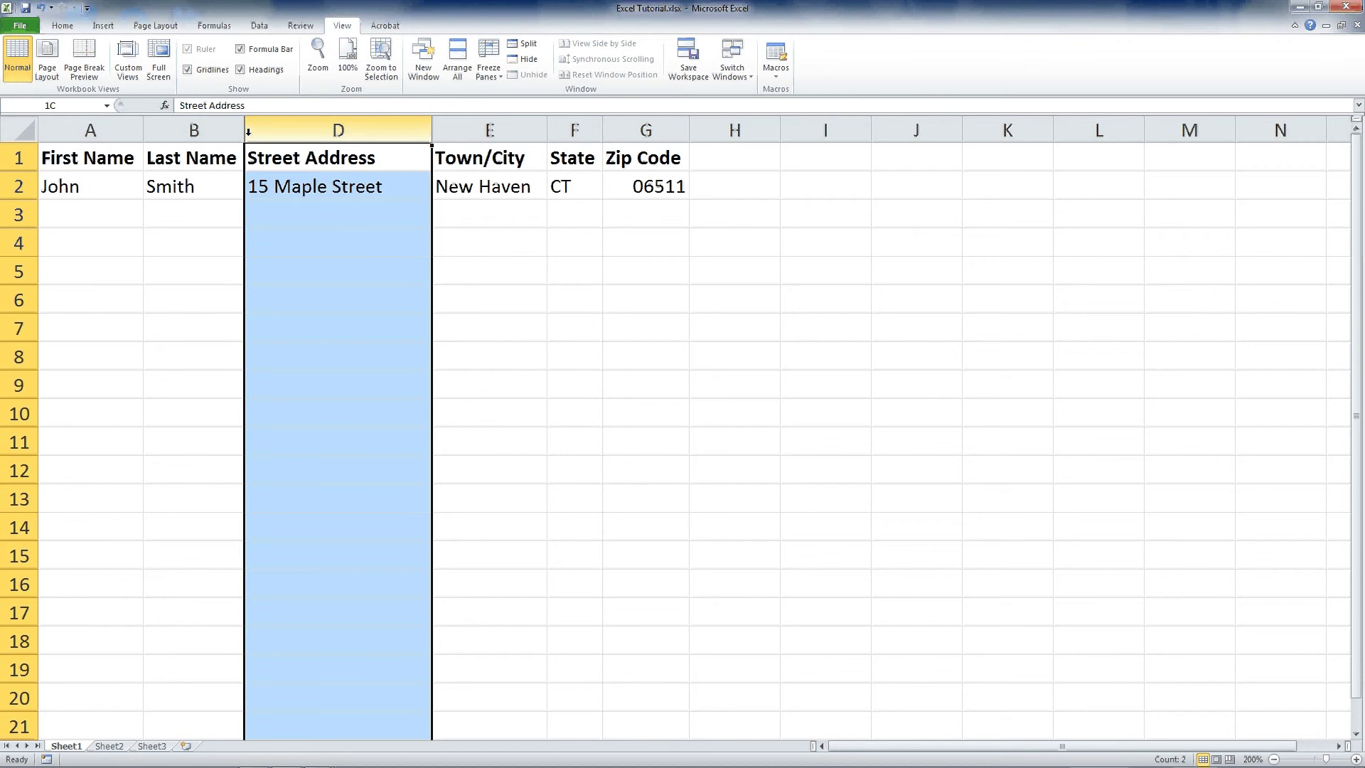
{"action": "left_click_drag", "start_coordinate": [248, 131], "coordinate": [232, 134]}
{"action": "right_click", "coordinate": [232, 134]}
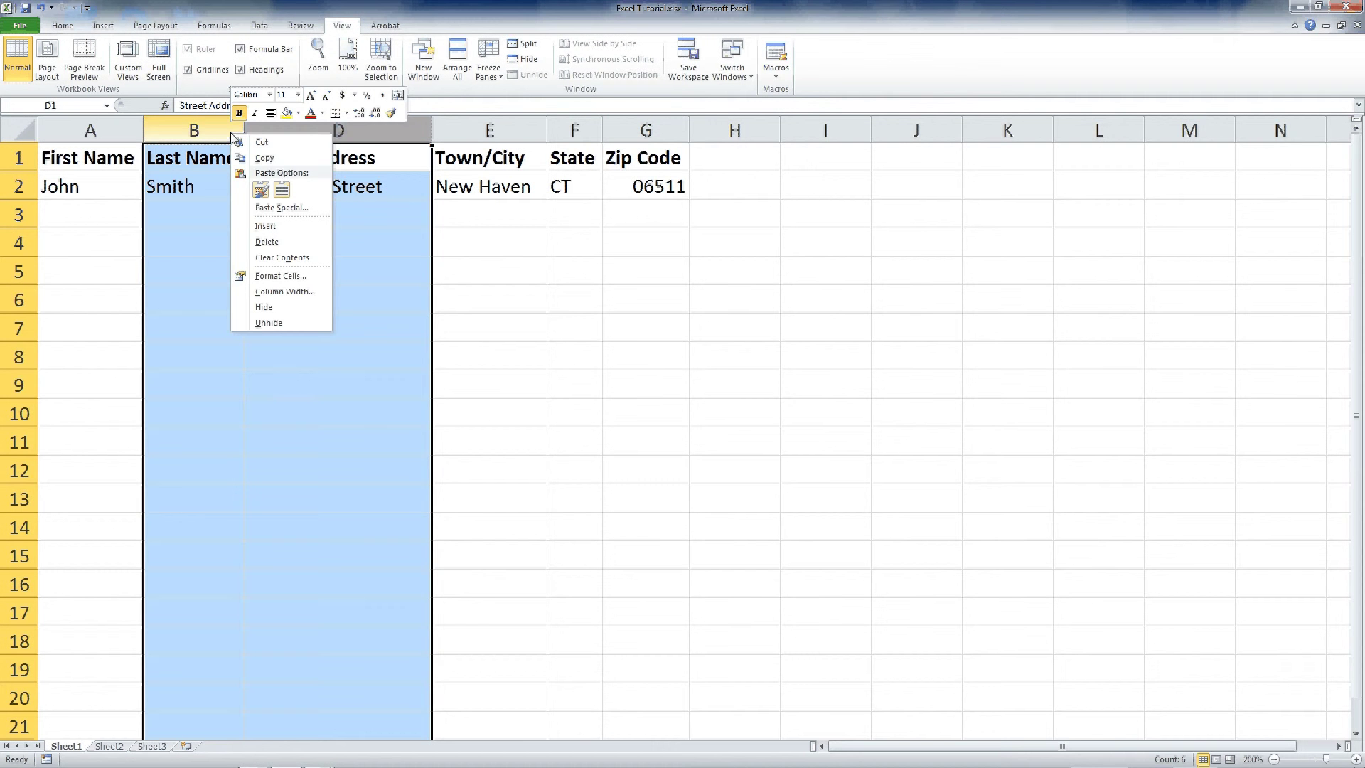
{"action": "left_click", "coordinate": [269, 322]}
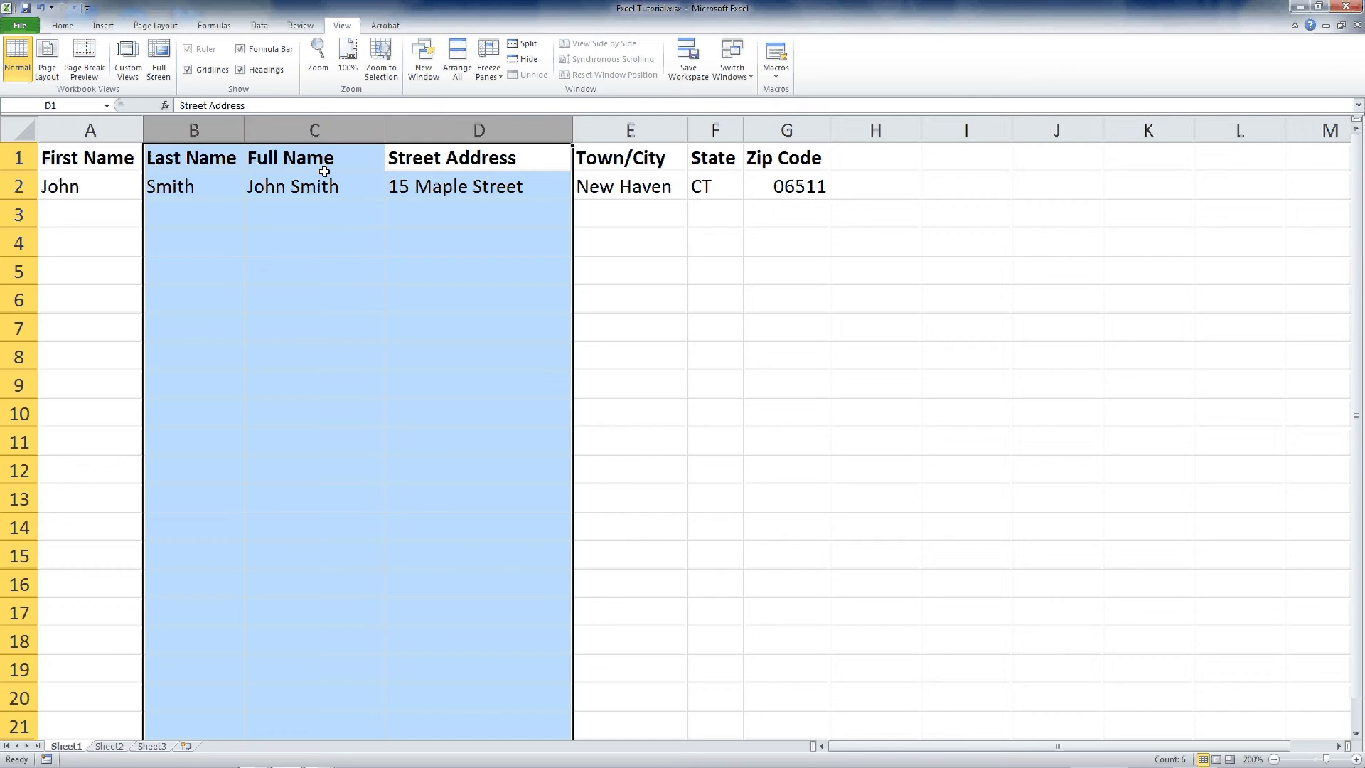
{"action": "left_click", "coordinate": [321, 167]}
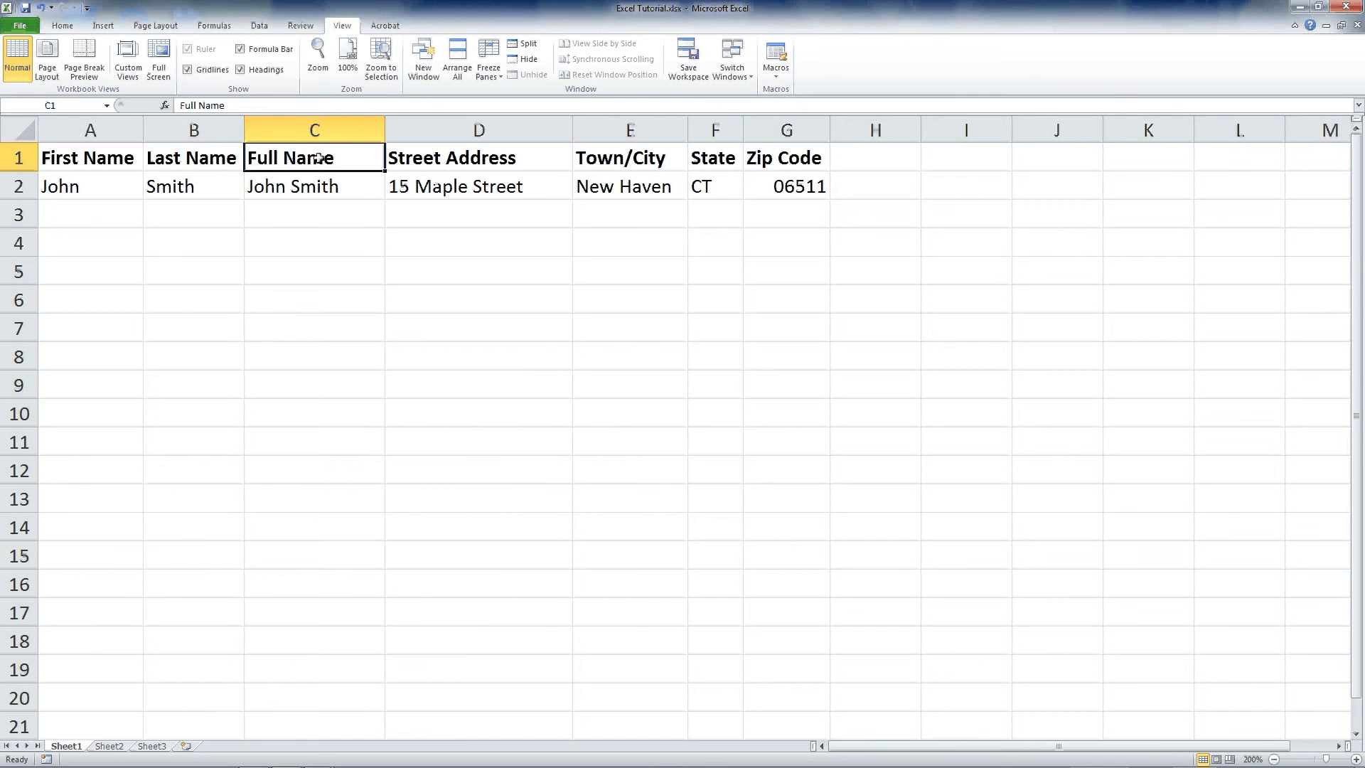
{"action": "left_click", "coordinate": [797, 186]}
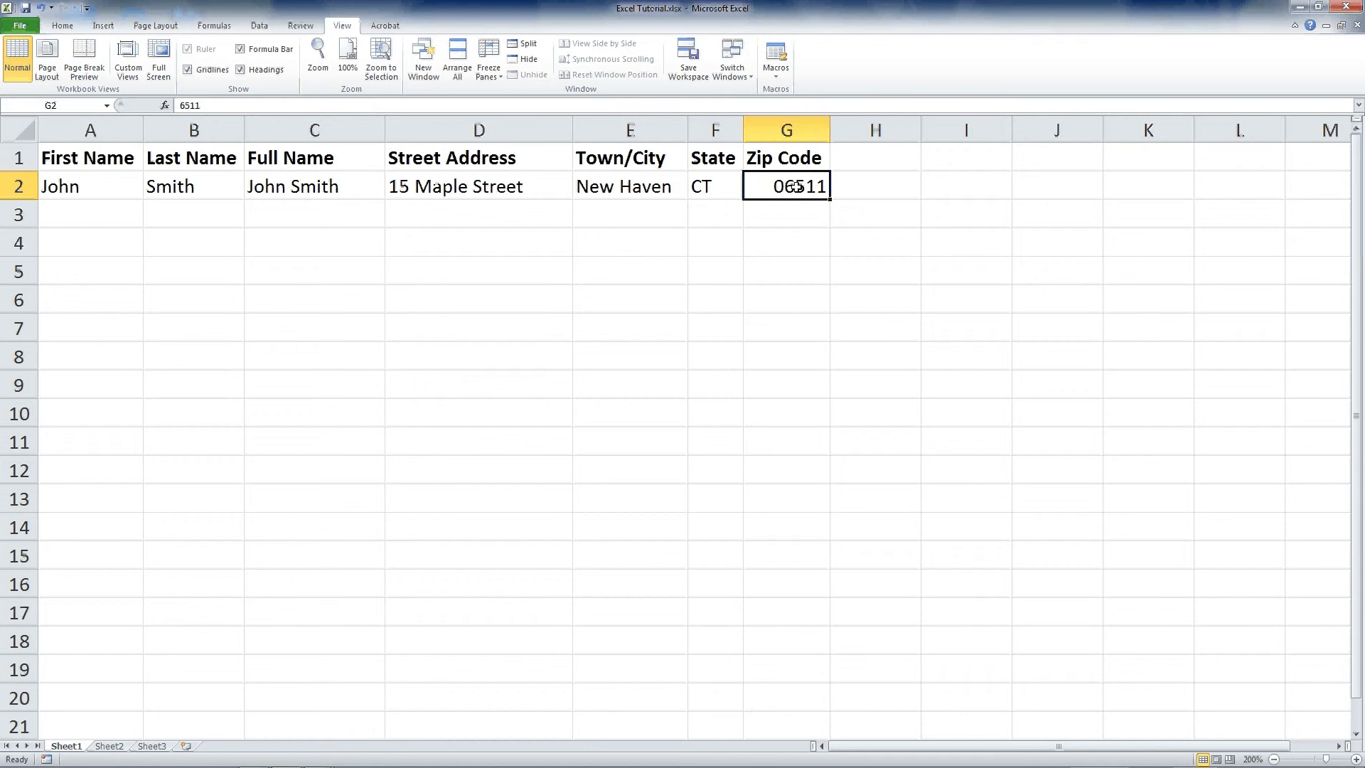
{"action": "left_click", "coordinate": [860, 189]}
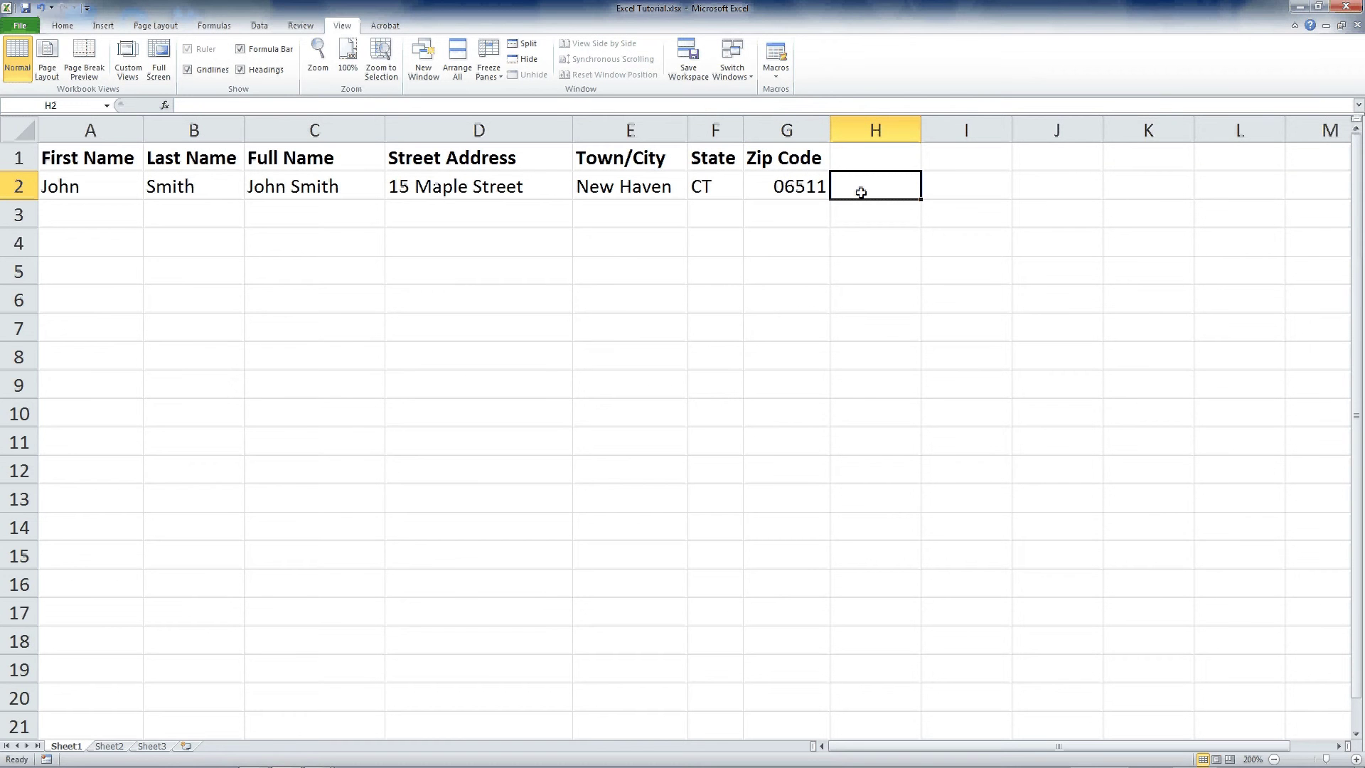
{"action": "type", "text": "0651"}
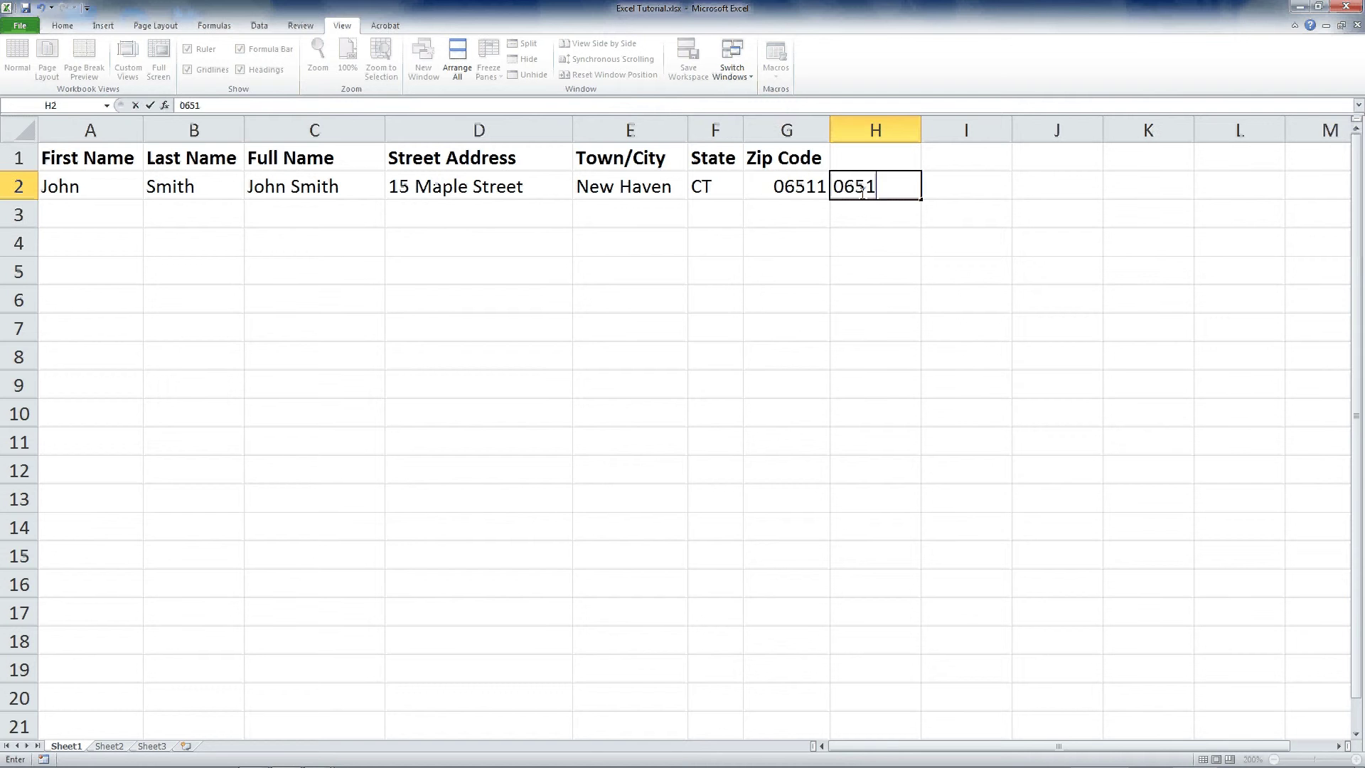
{"action": "type", "text": "1"}
{"action": "key", "text": "Return"}
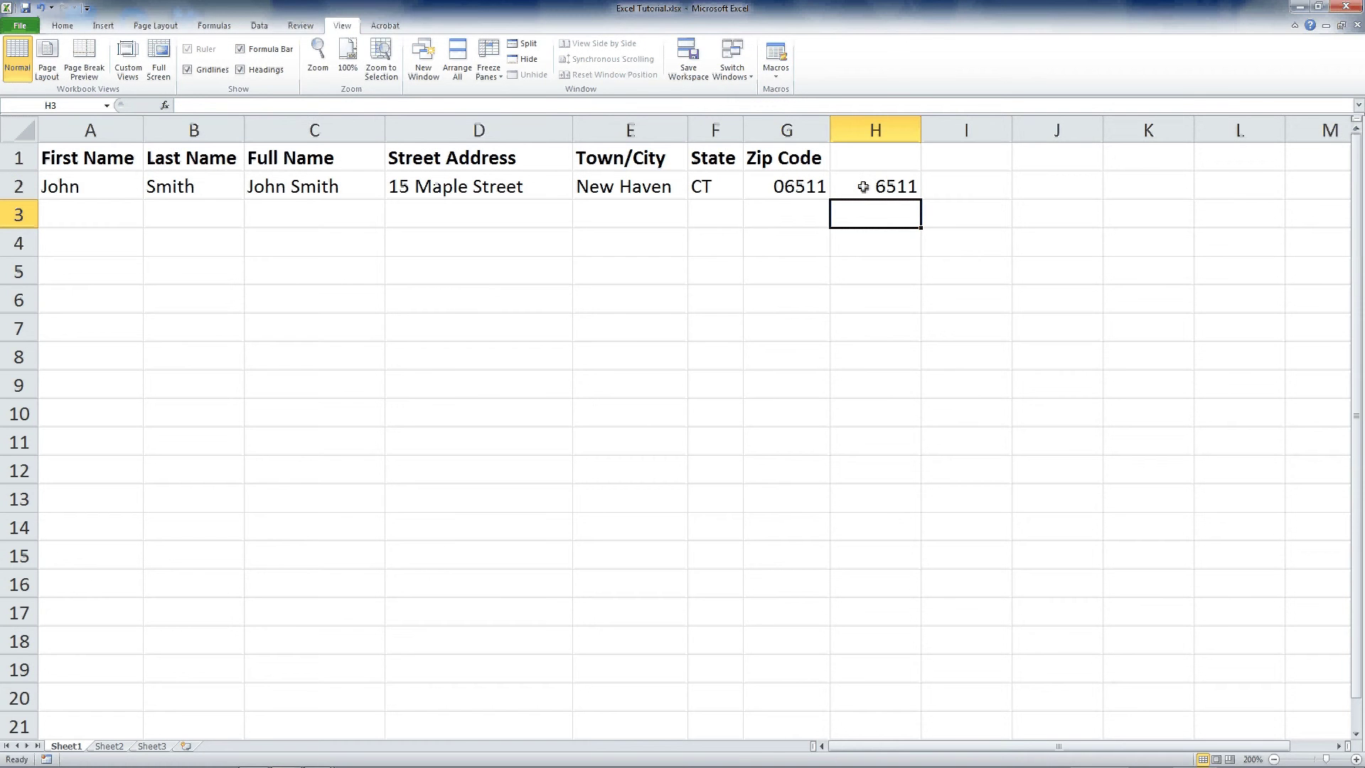
{"action": "left_click", "coordinate": [863, 187]}
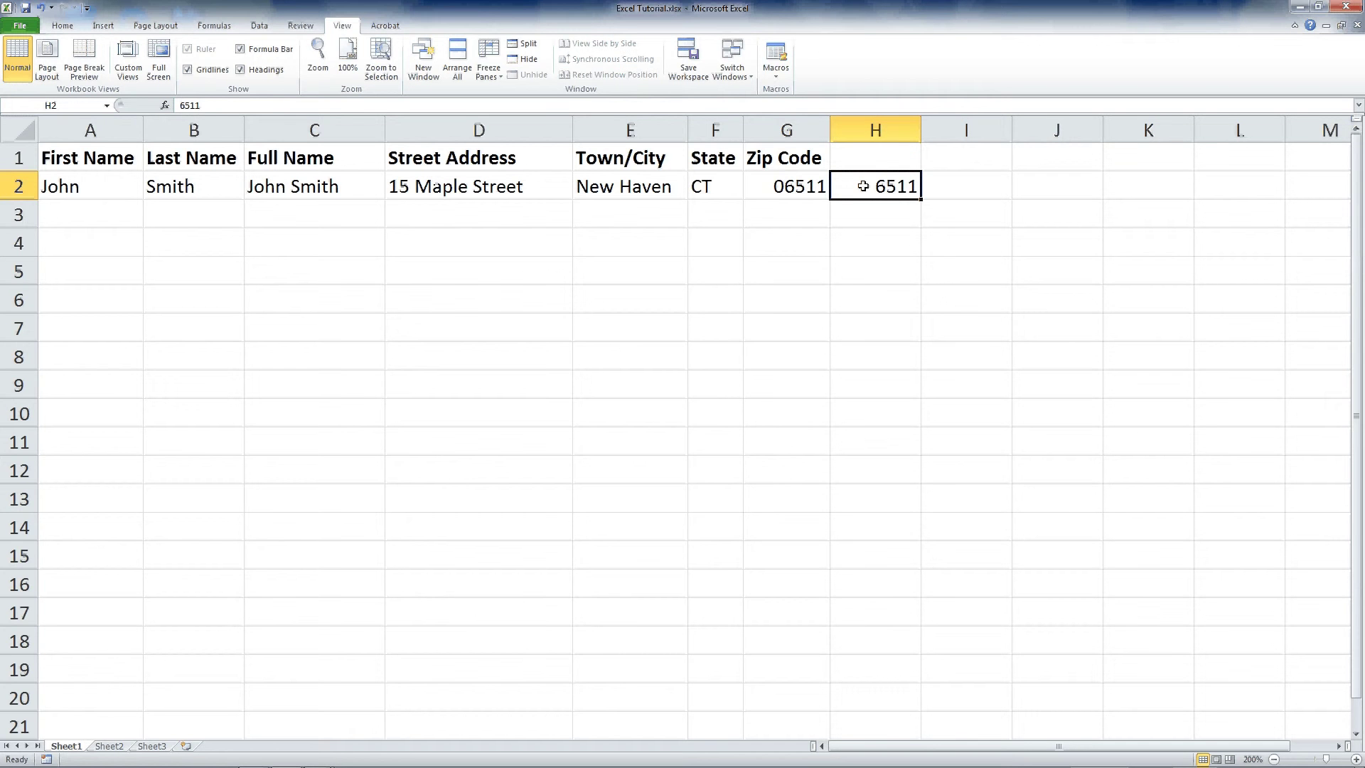
{"action": "key", "text": "BackSpace"}
{"action": "left_click", "coordinate": [713, 270]}
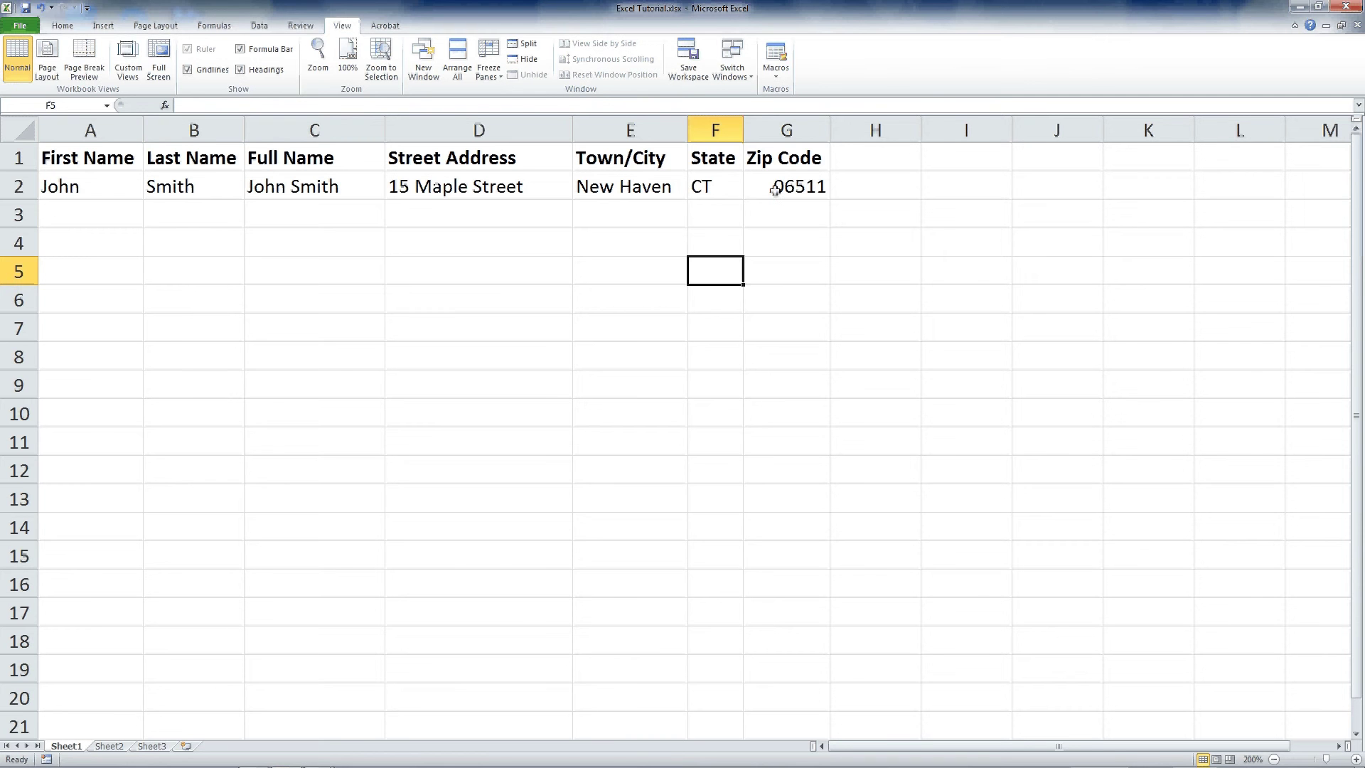
{"action": "left_click", "coordinate": [775, 190]}
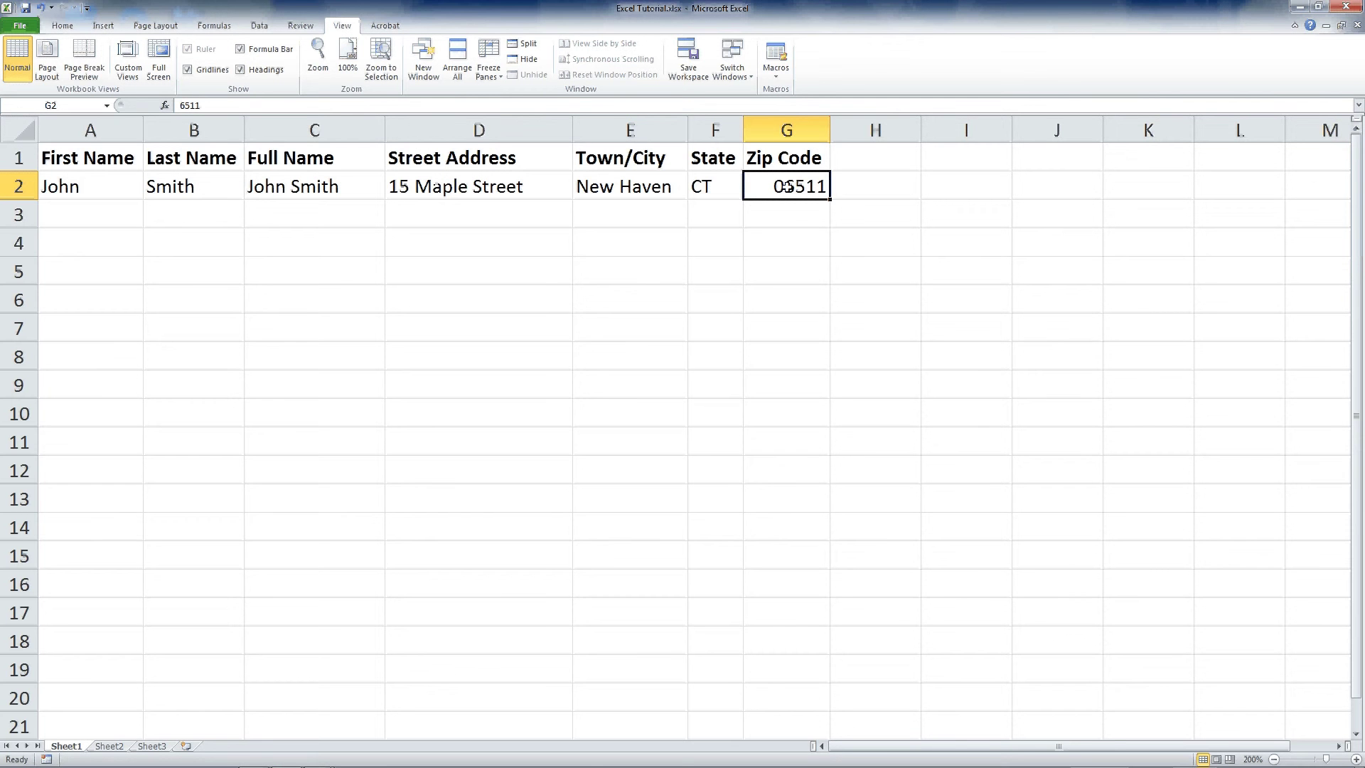
{"action": "right_click", "coordinate": [788, 187]}
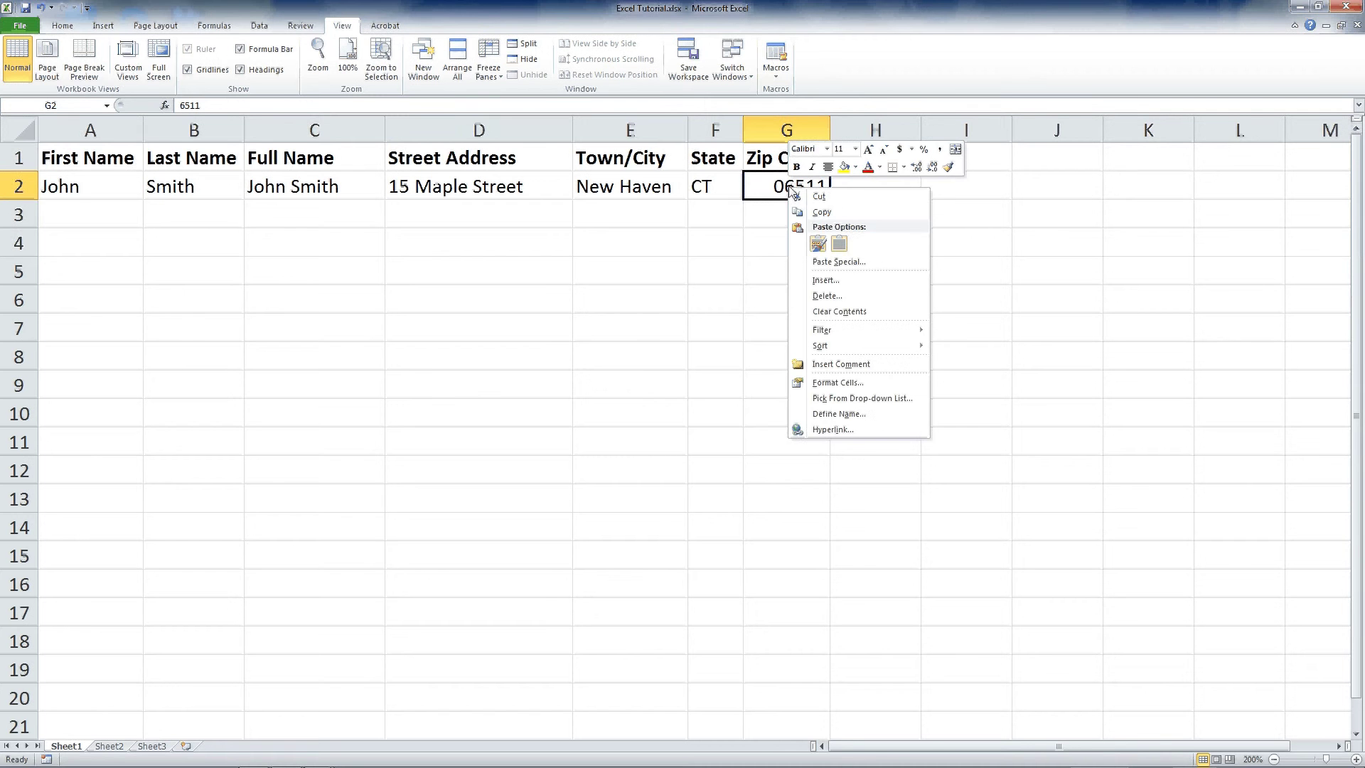
{"action": "left_click", "coordinate": [823, 383]}
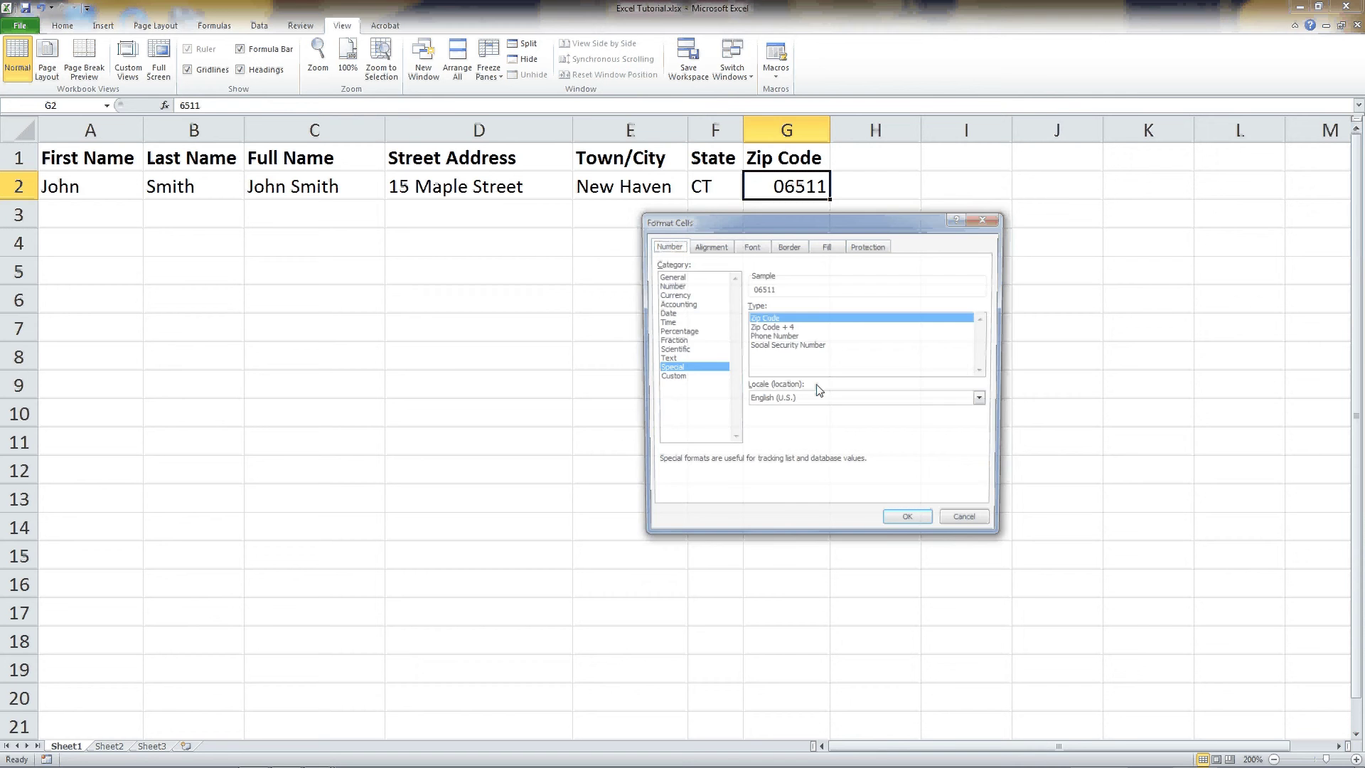
{"action": "left_click_drag", "start_coordinate": [700, 222], "coordinate": [421, 123]}
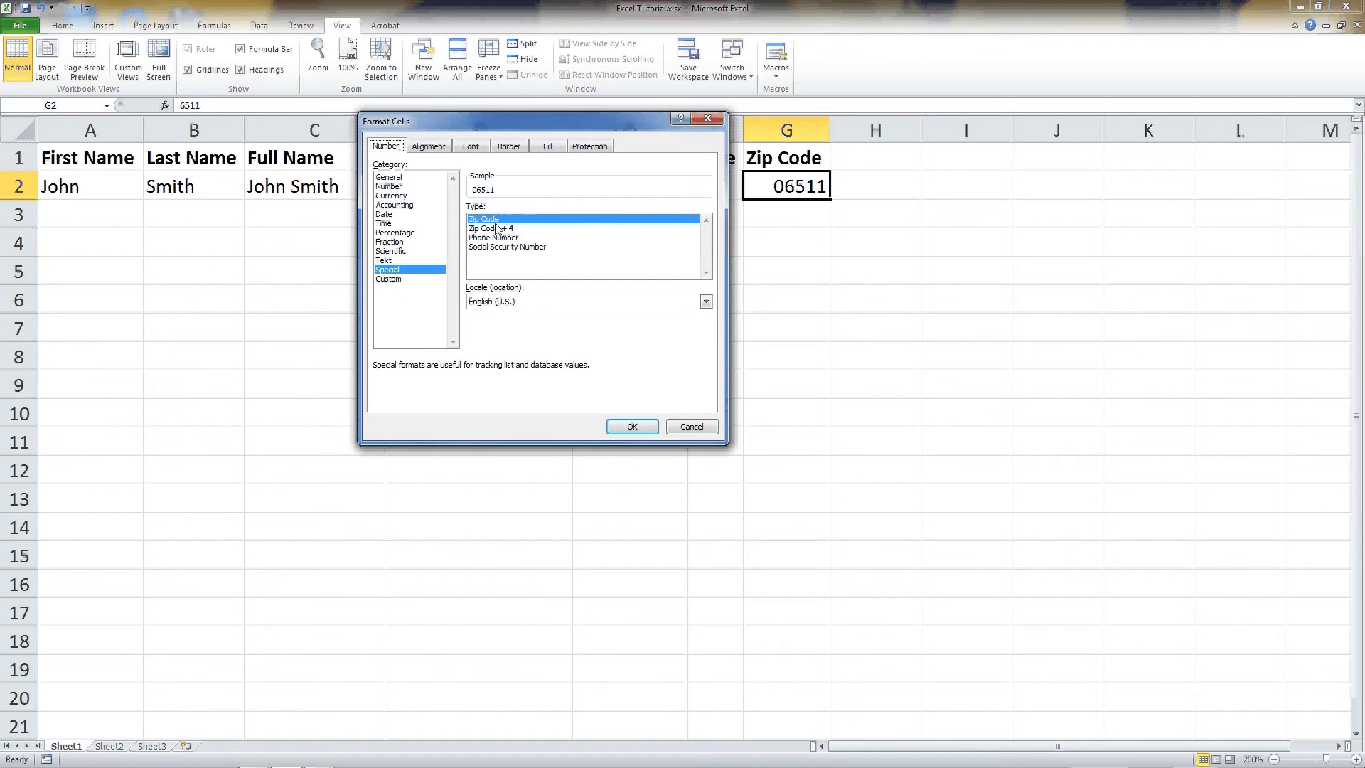
{"action": "left_click", "coordinate": [630, 426]}
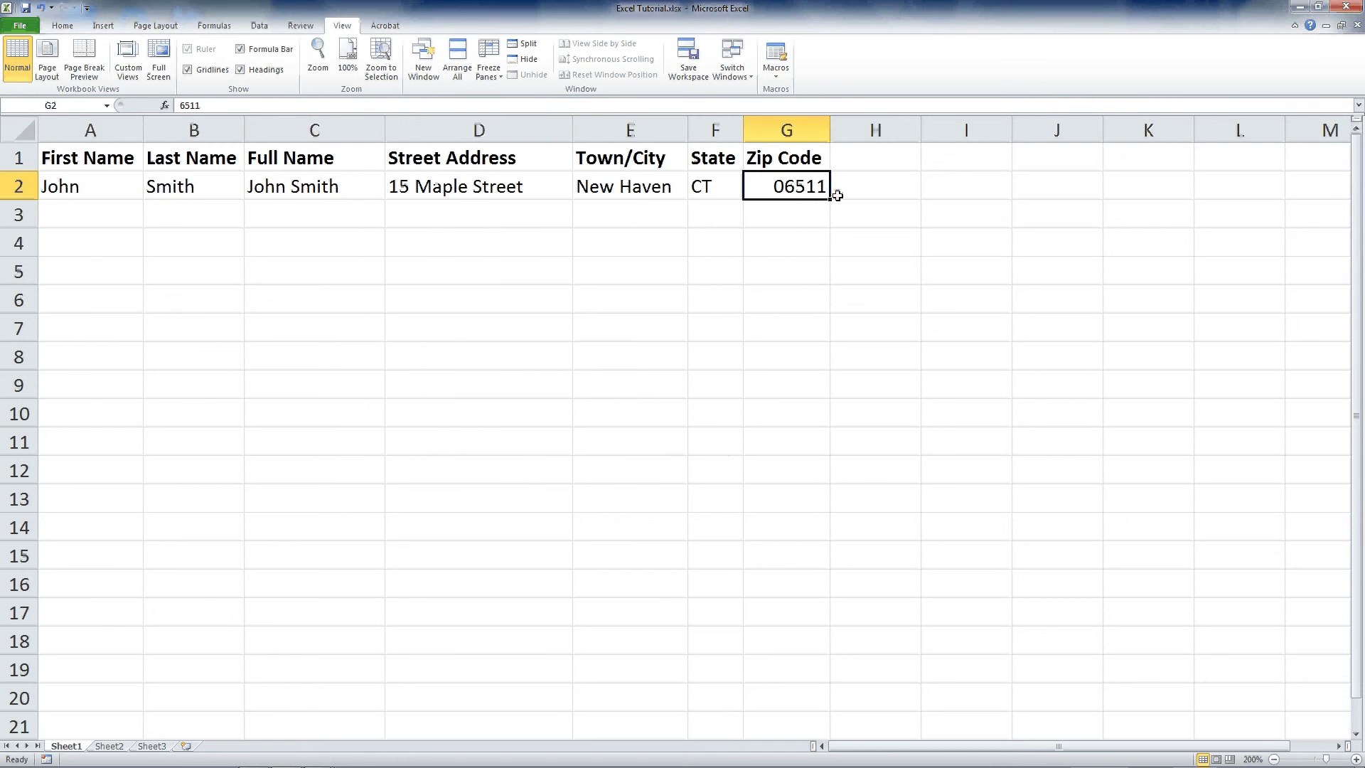
Step: Enter the zip code 06511 in cell H2
{"action": "left_click", "coordinate": [854, 190]}
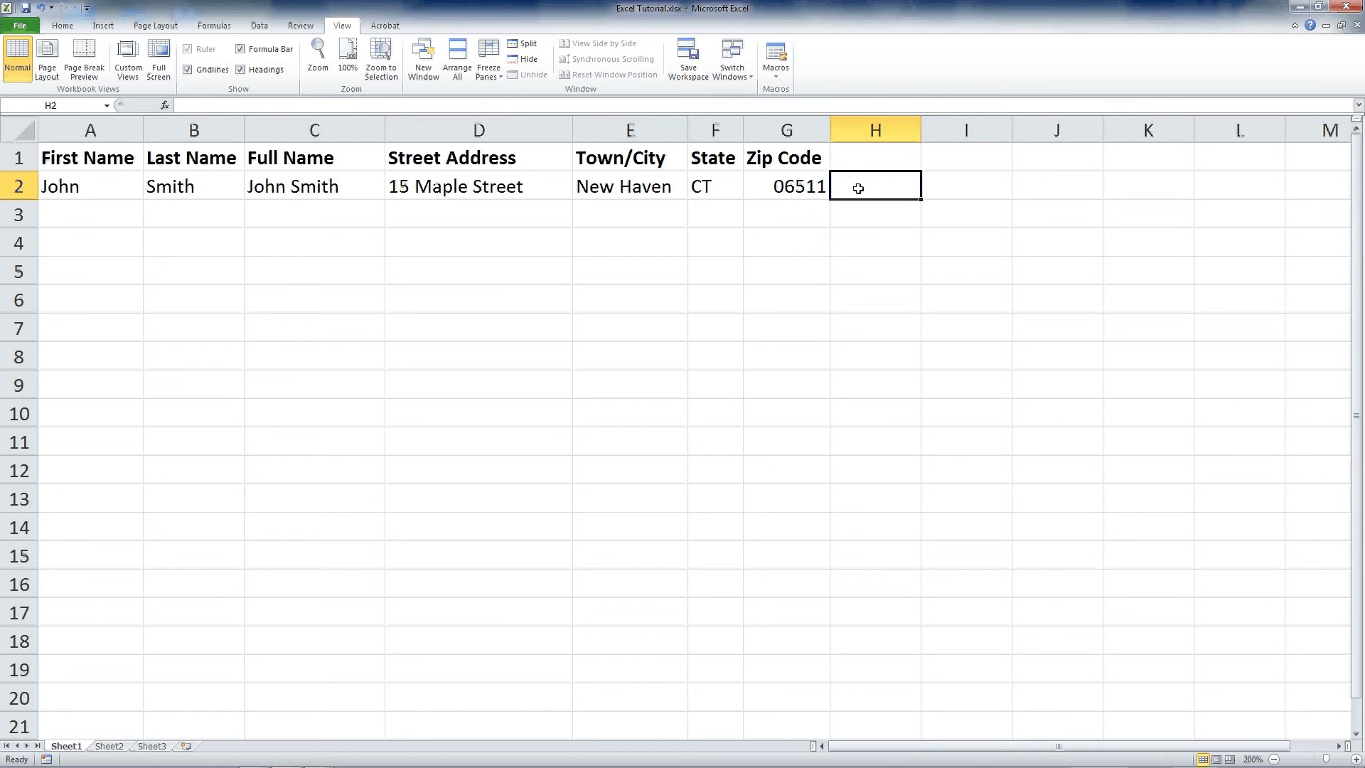
{"action": "type", "text": "06511"}
{"action": "key", "text": "Return"}
Step: Give H2 the custom number format 00000, then reopen Format Cells to check it
{"action": "right_click", "coordinate": [858, 188]}
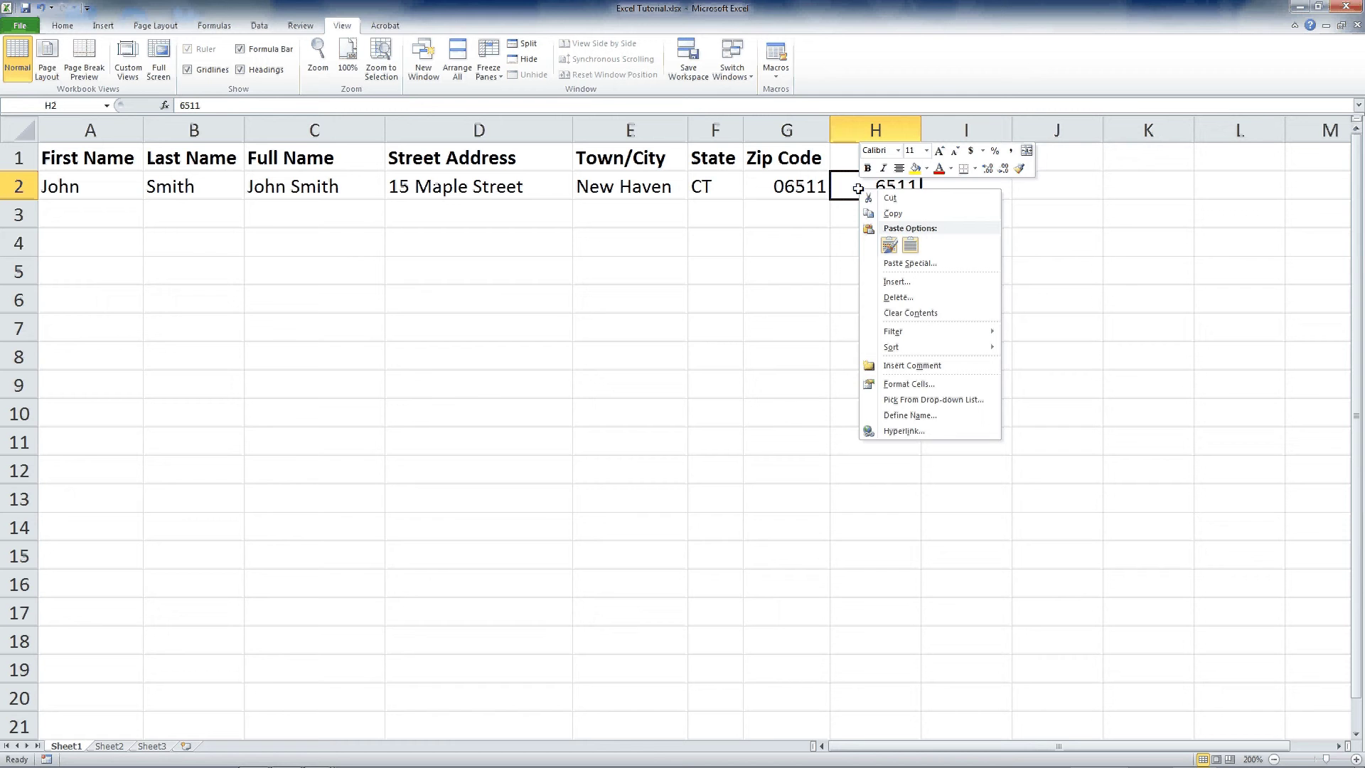
{"action": "left_click", "coordinate": [910, 385]}
{"action": "left_click", "coordinate": [755, 383]}
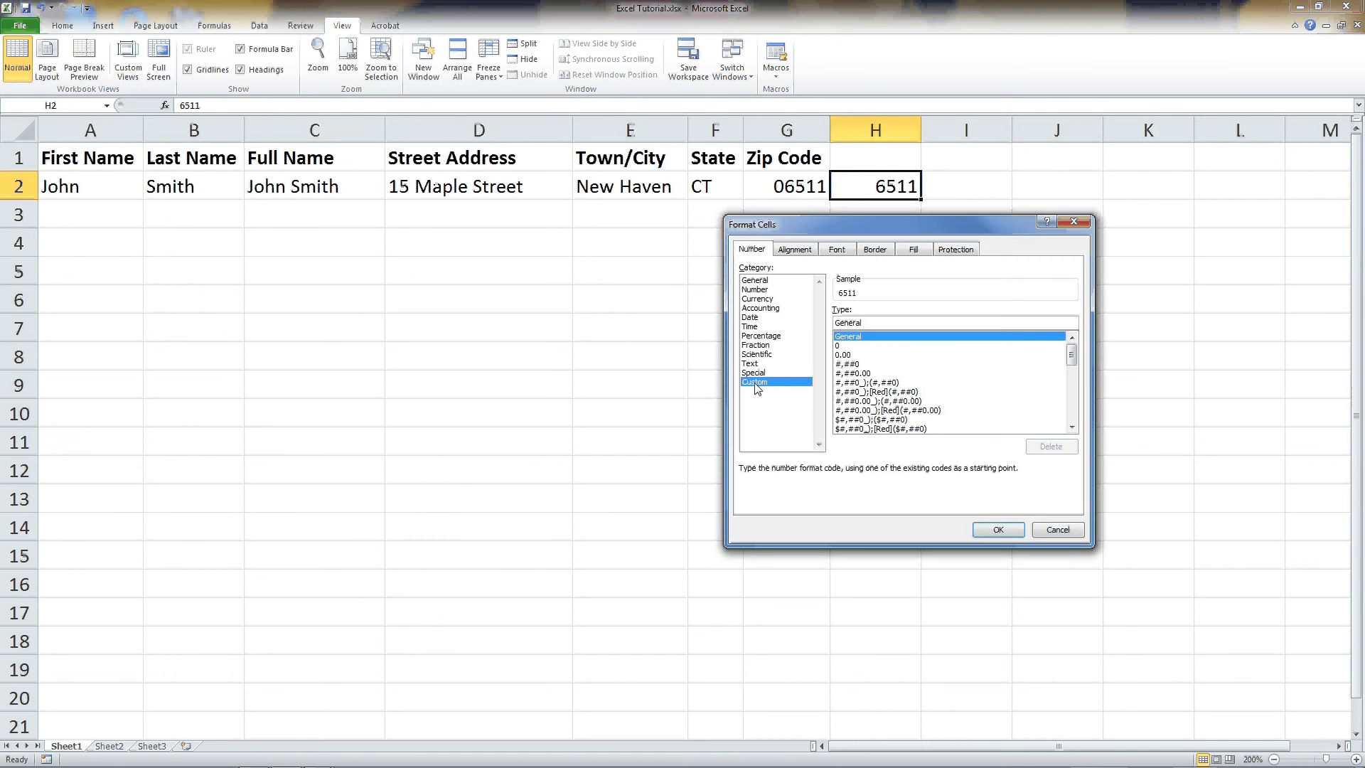
{"action": "left_click", "coordinate": [889, 324]}
{"action": "left_click_drag", "start_coordinate": [861, 322], "coordinate": [822, 329]}
{"action": "type", "text": "00000"}
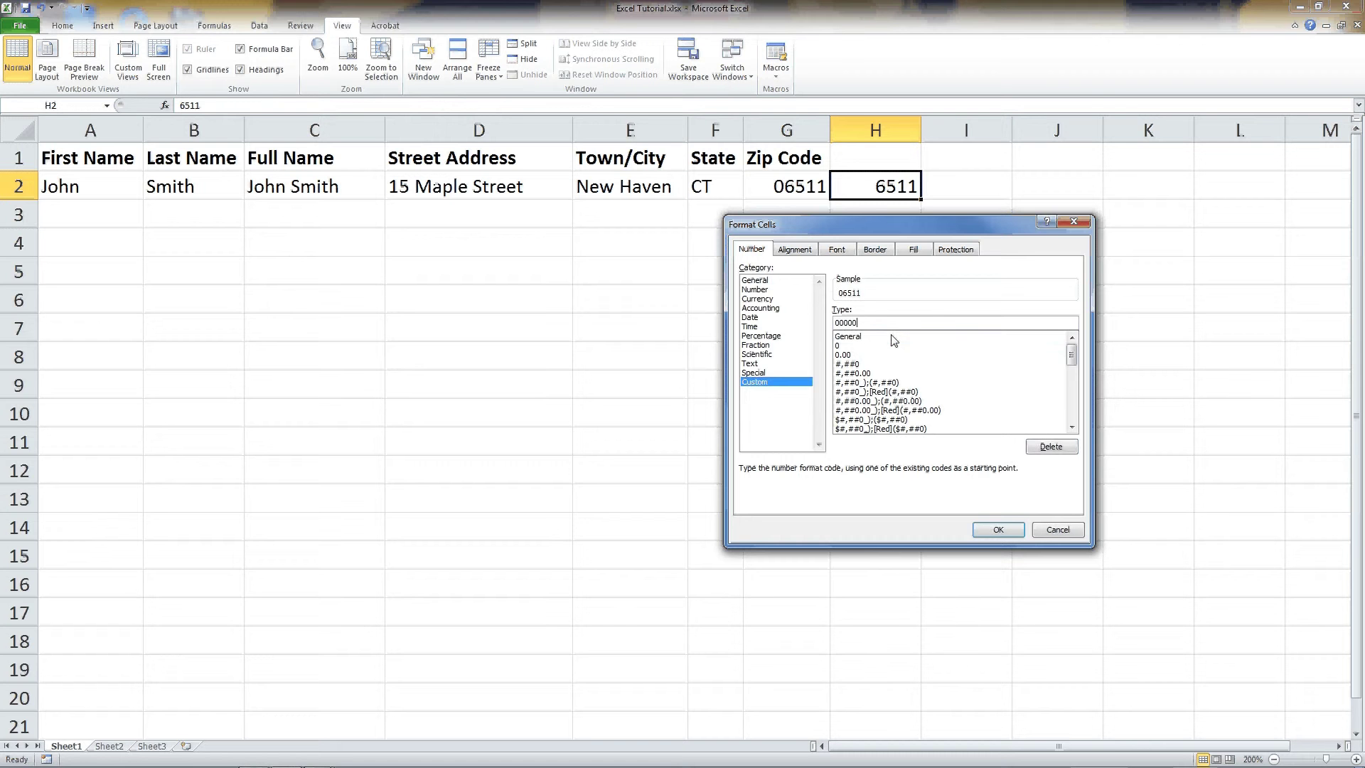
{"action": "left_click", "coordinate": [983, 526]}
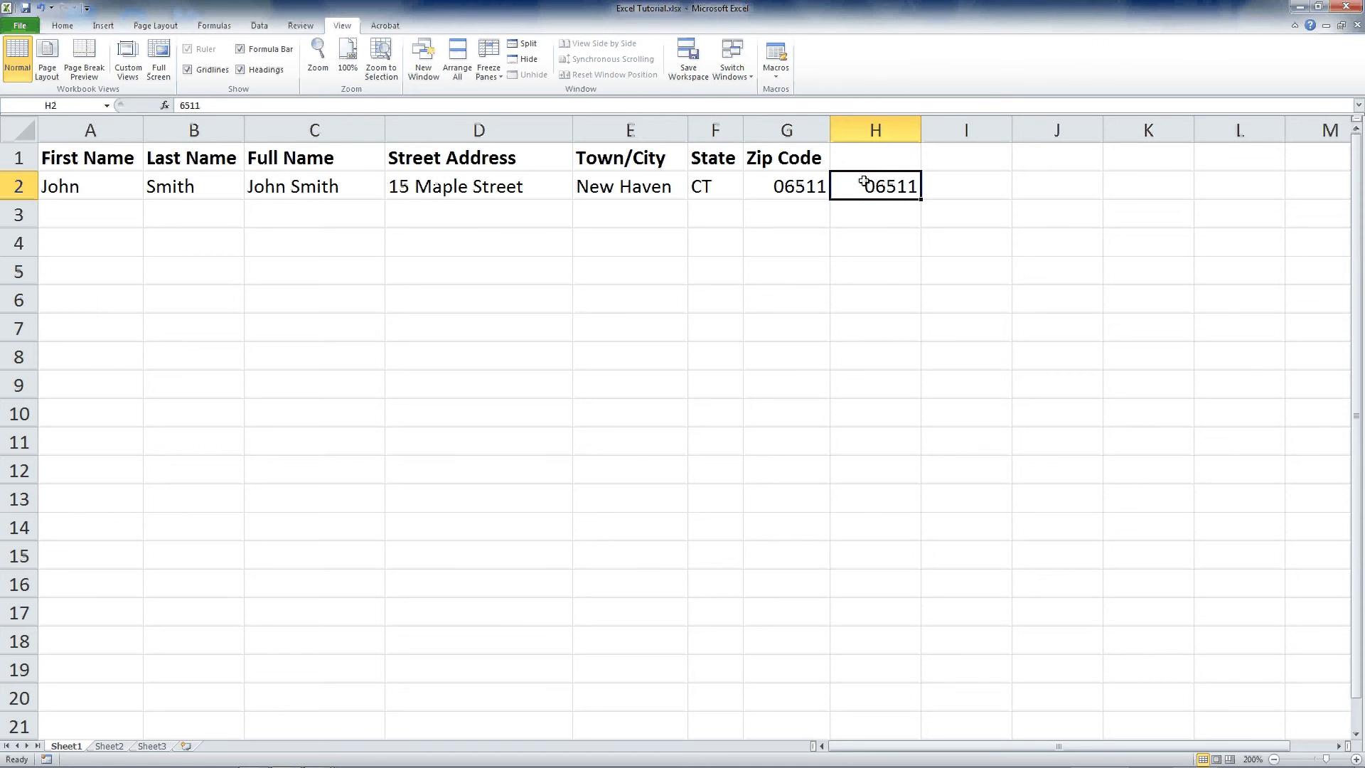
{"action": "right_click", "coordinate": [865, 182]}
{"action": "left_click", "coordinate": [913, 377]}
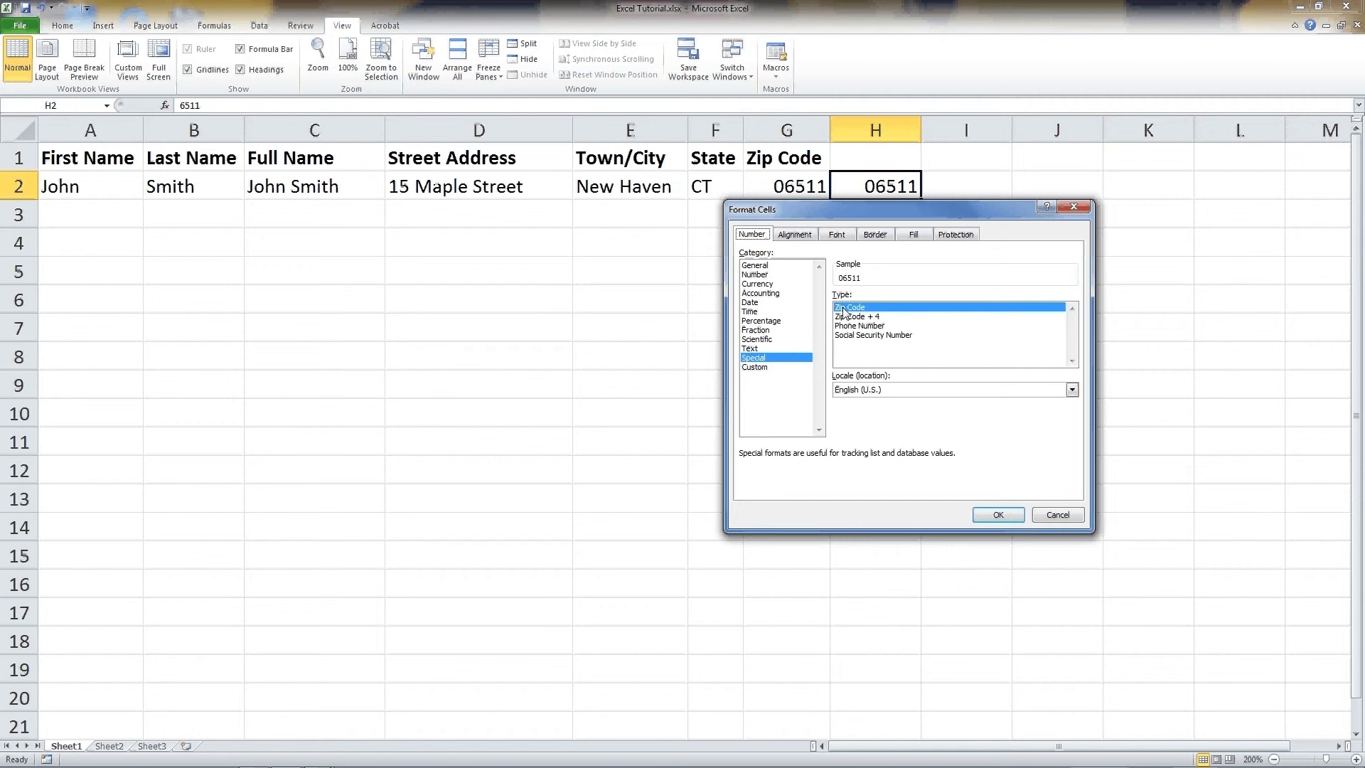
{"action": "left_click", "coordinate": [997, 514]}
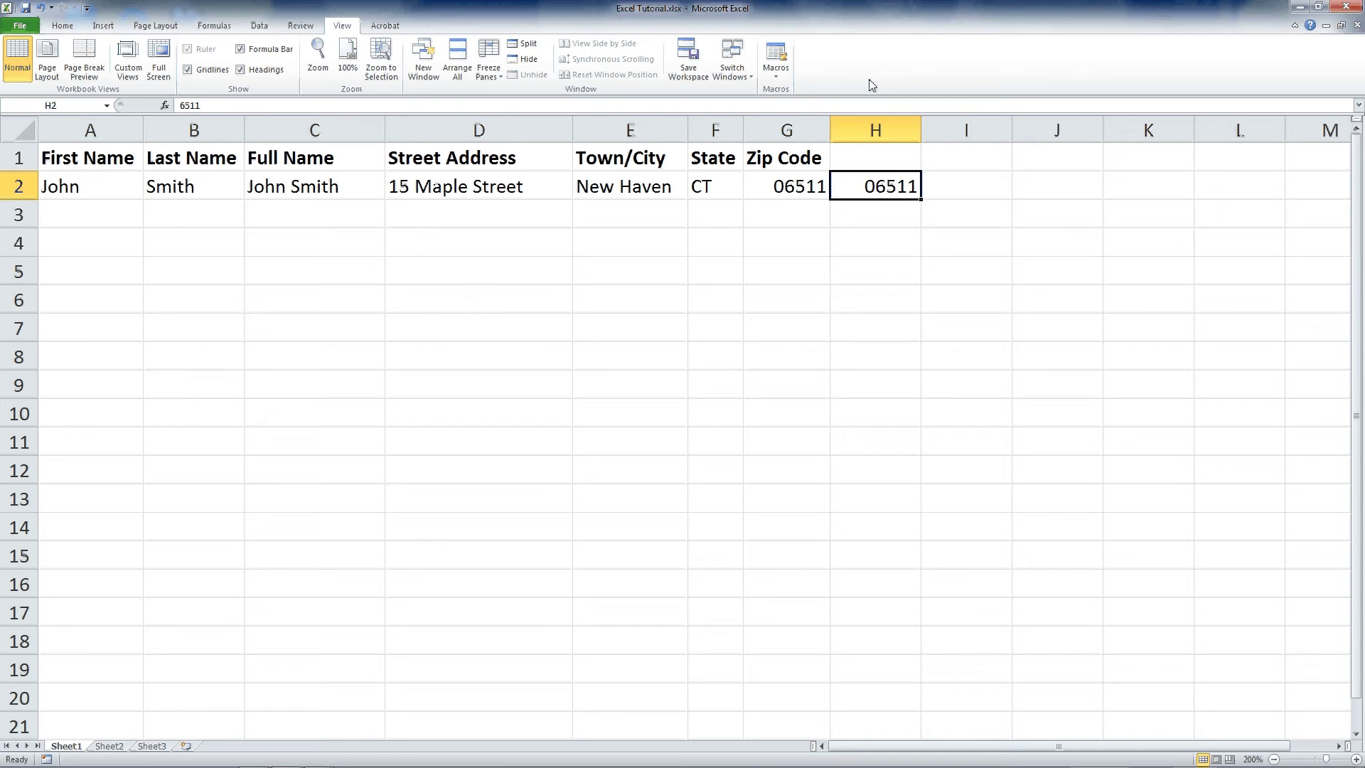
{"action": "left_click", "coordinate": [866, 126]}
{"action": "right_click", "coordinate": [866, 125]}
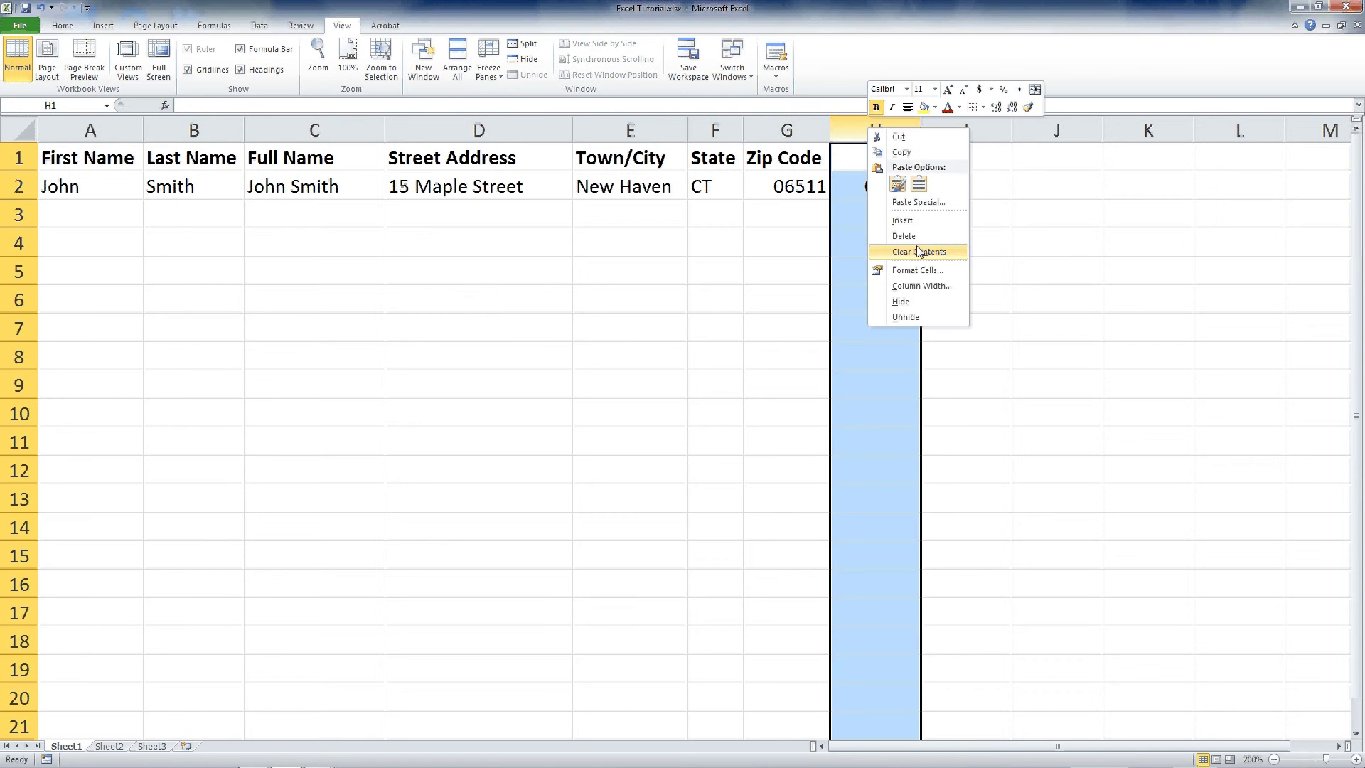
{"action": "left_click", "coordinate": [918, 251]}
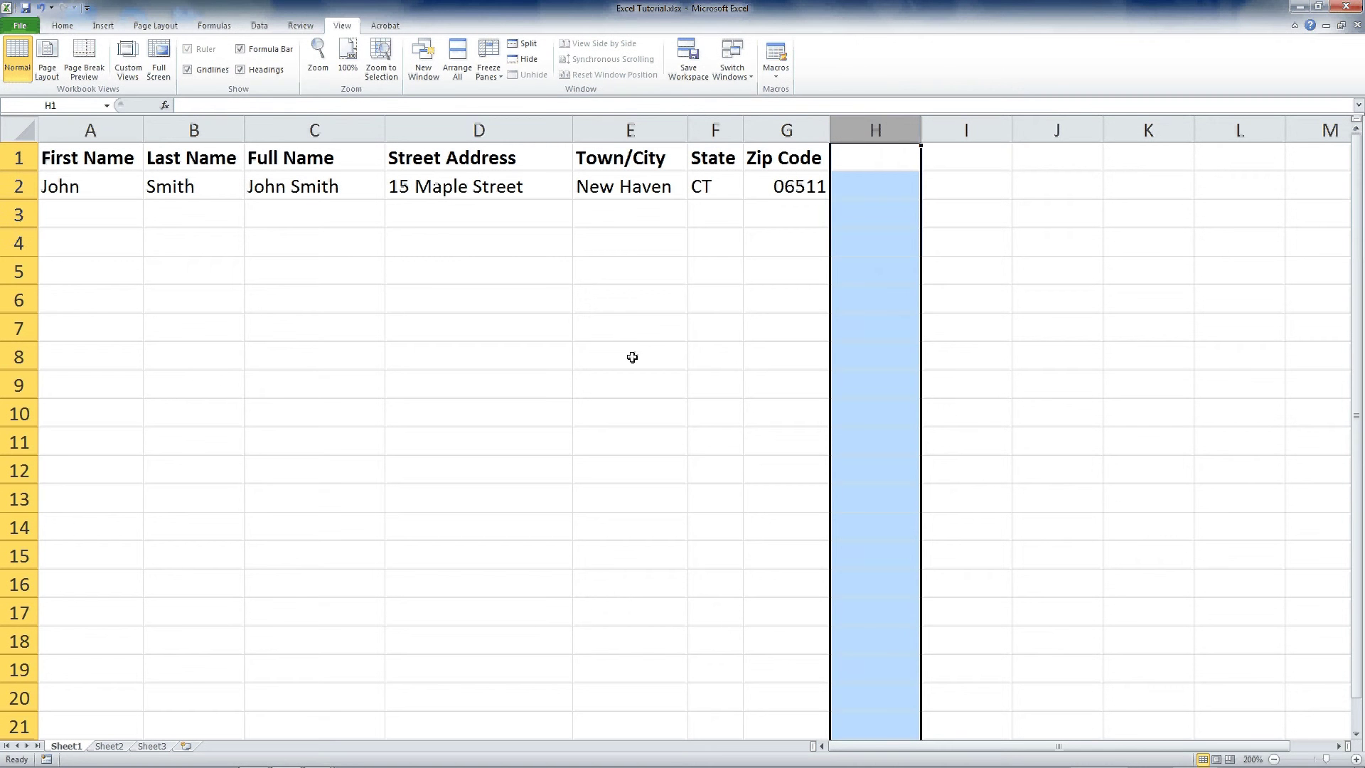
{"action": "left_click", "coordinate": [632, 357]}
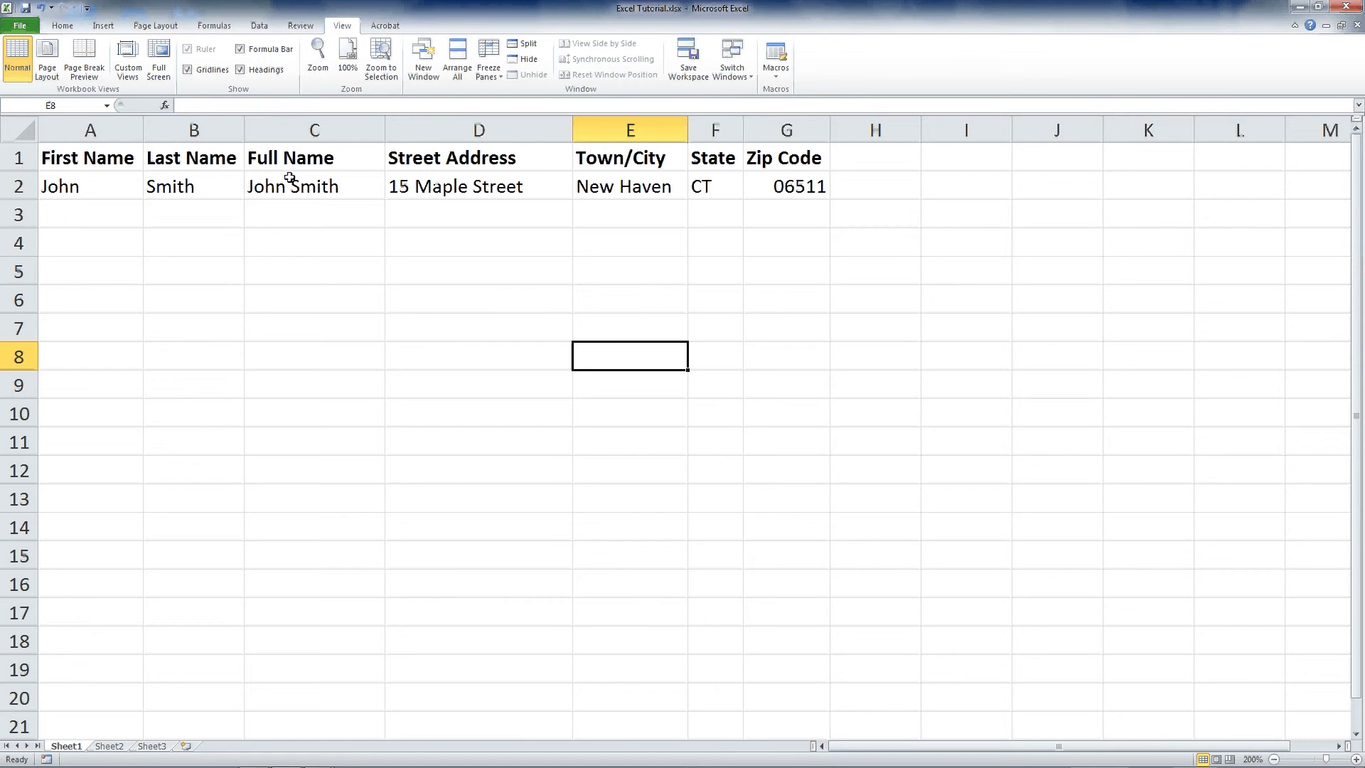
{"action": "left_click", "coordinate": [108, 192]}
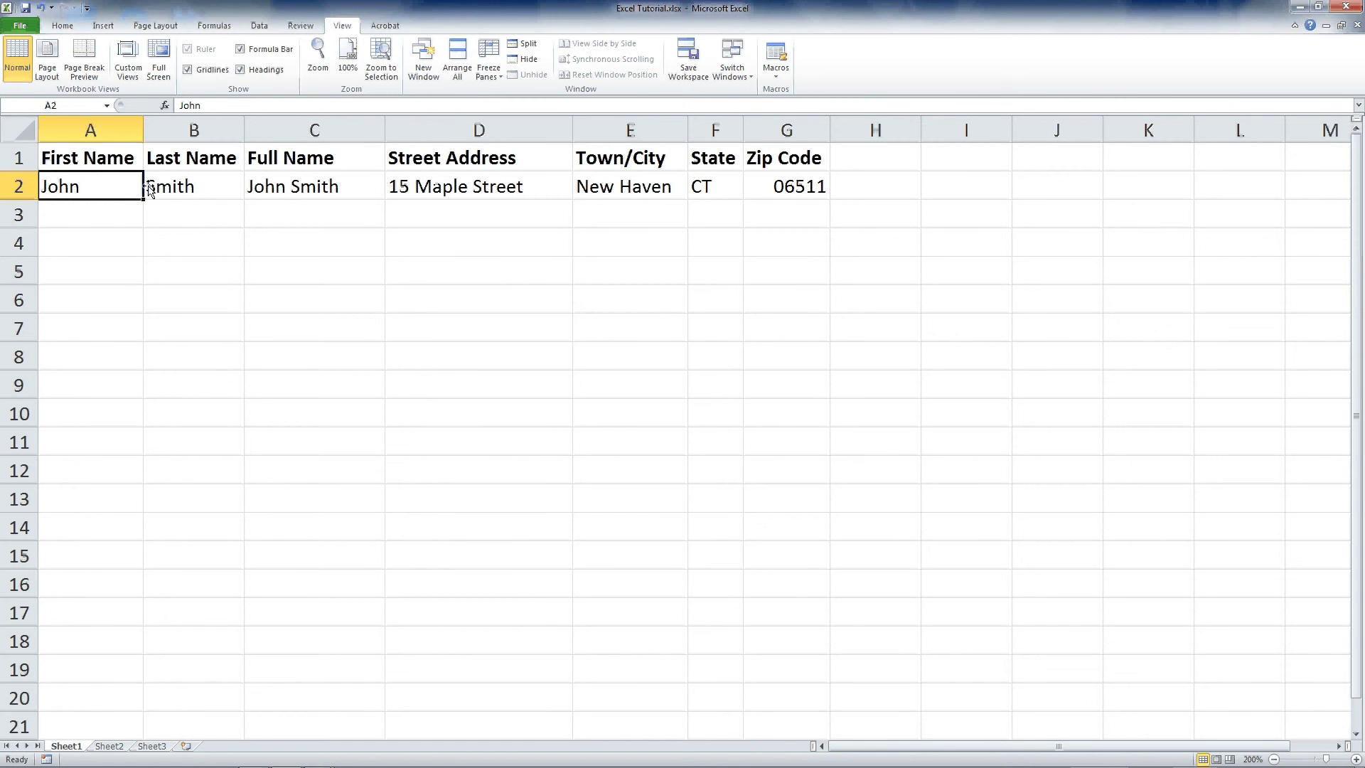
{"action": "left_click", "coordinate": [174, 185]}
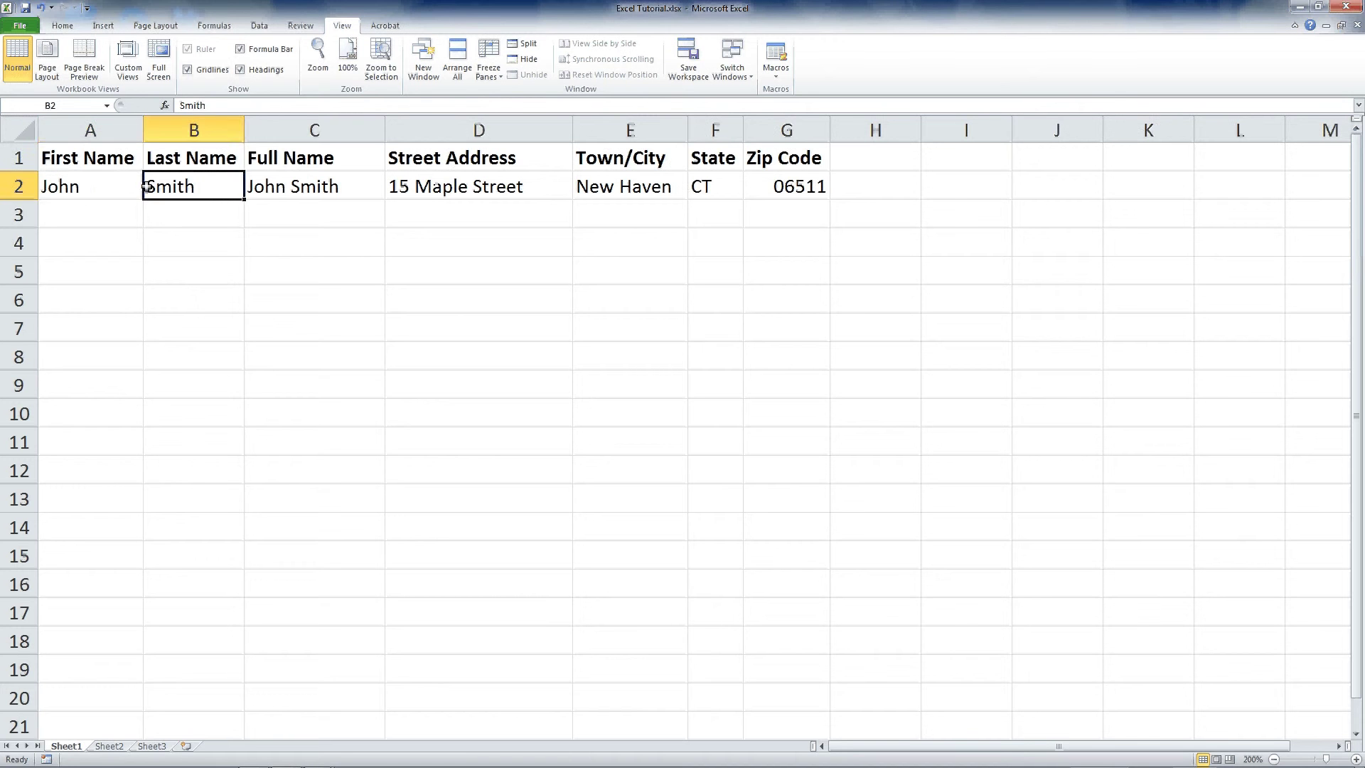
{"action": "key", "text": "Left"}
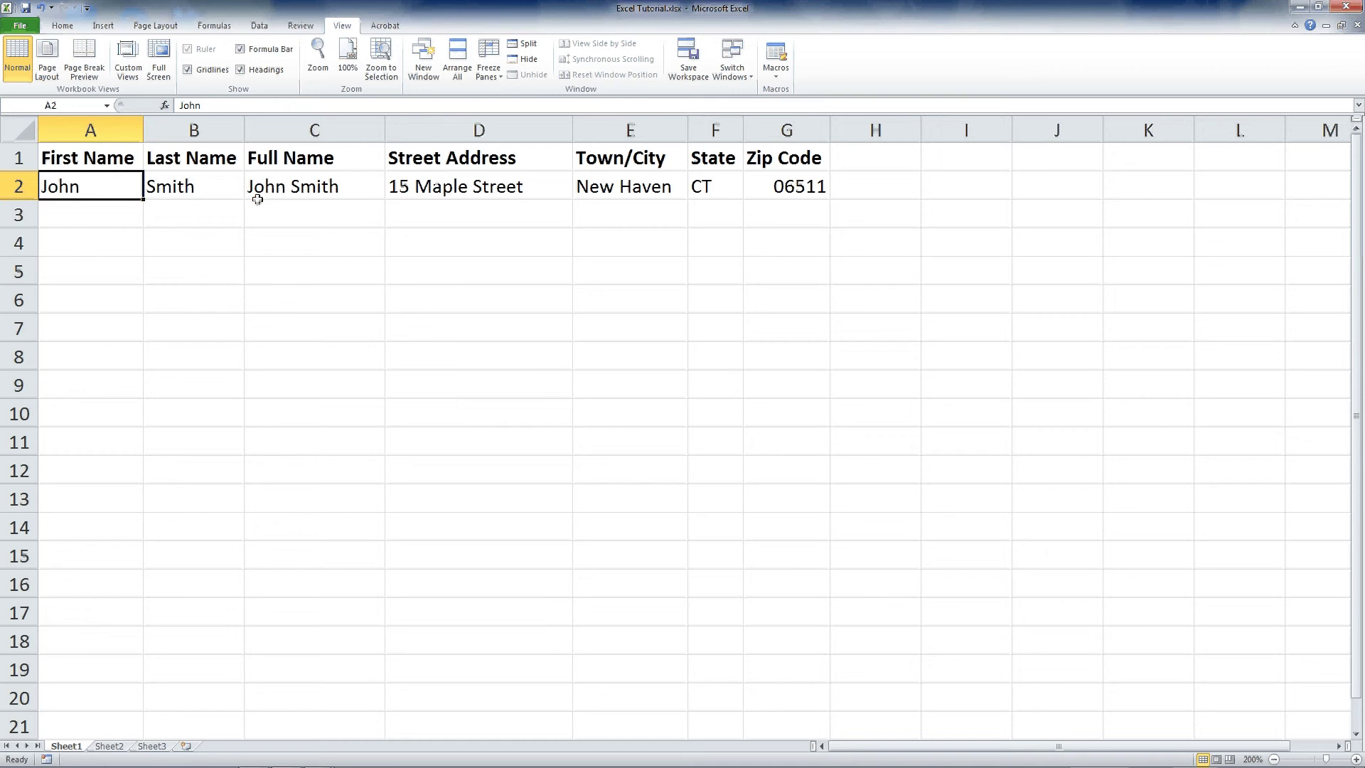
{"action": "left_click", "coordinate": [314, 130]}
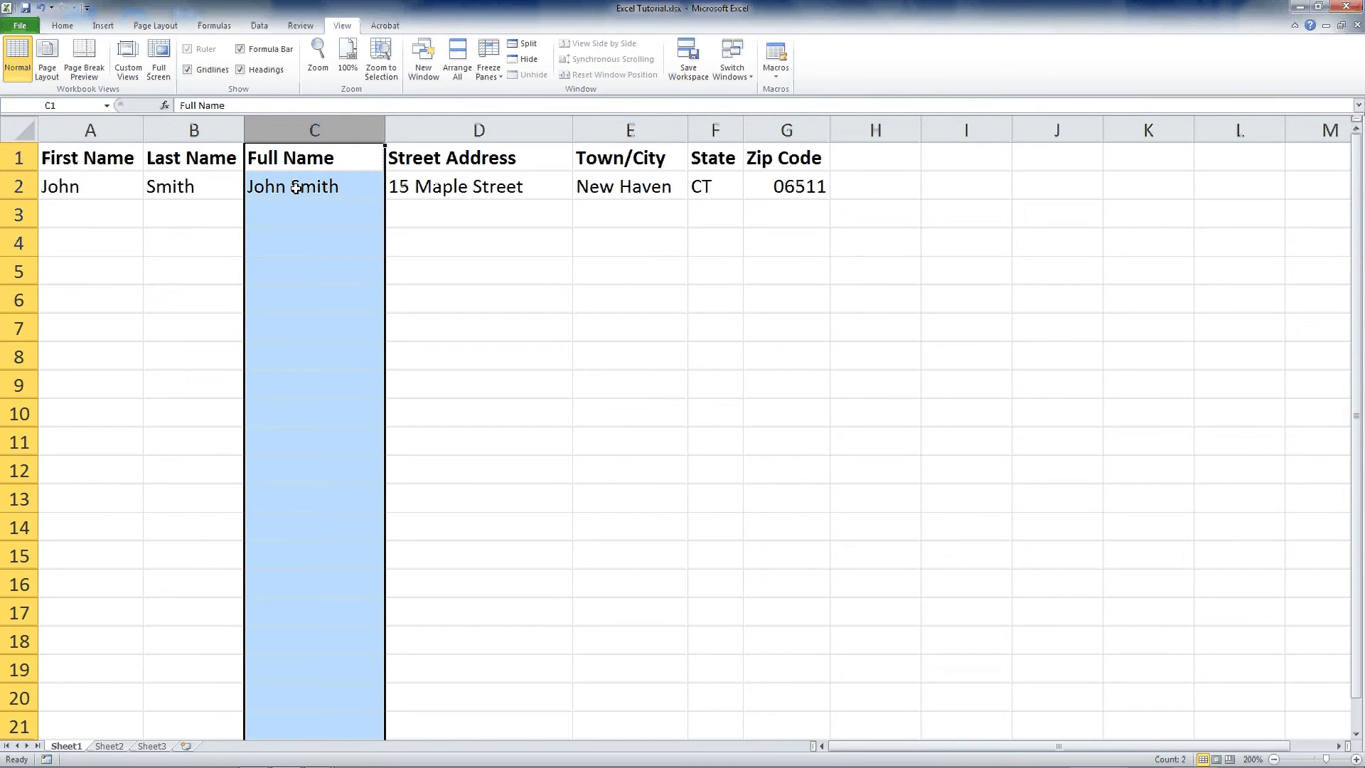
{"action": "left_click", "coordinate": [296, 187]}
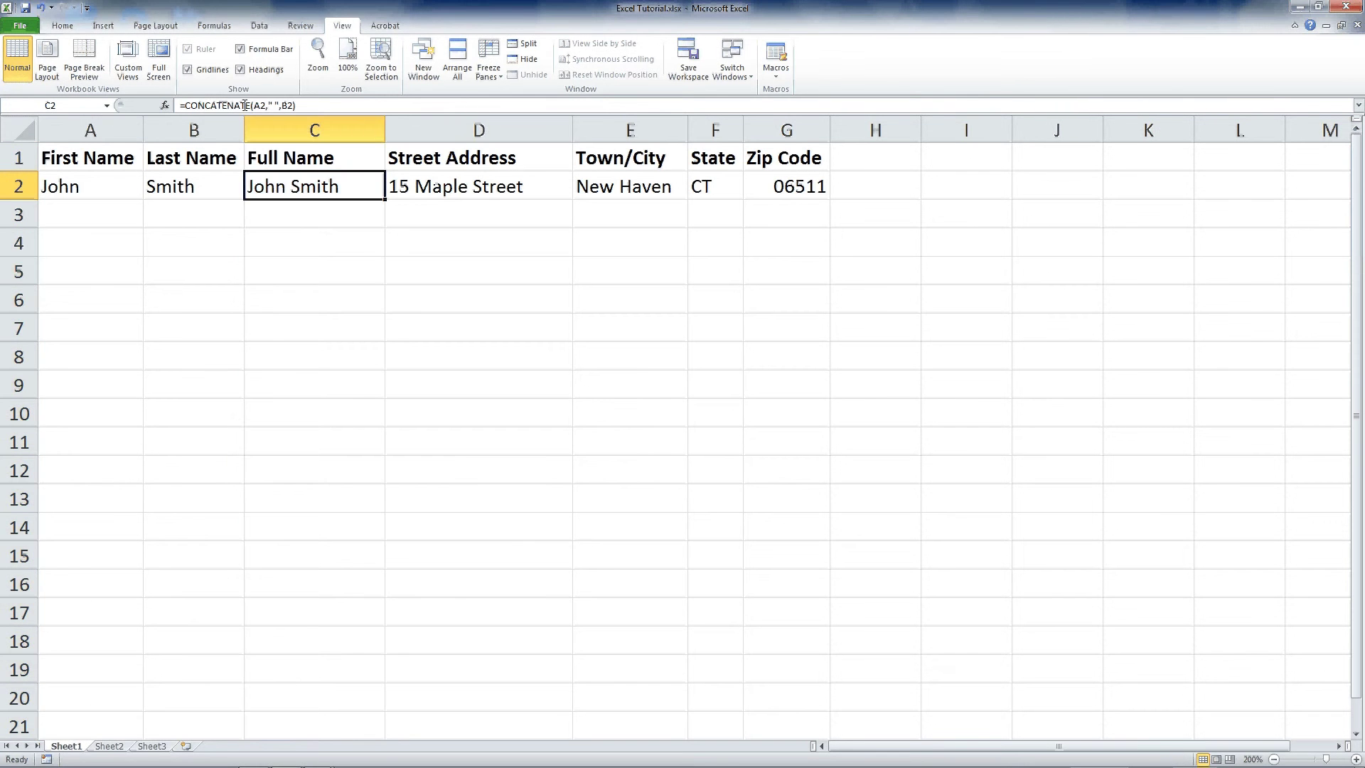
{"action": "left_click_drag", "start_coordinate": [308, 107], "coordinate": [179, 106]}
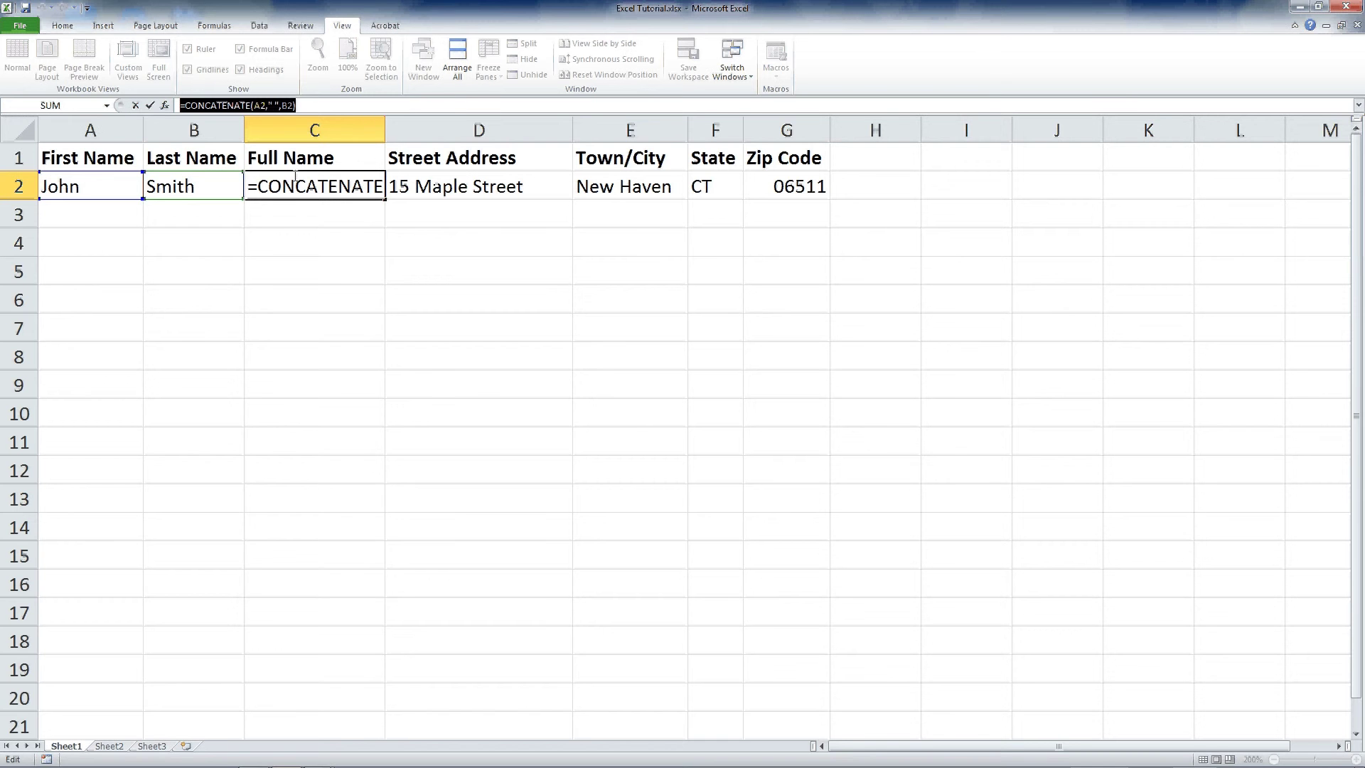
{"action": "key", "text": "Return"}
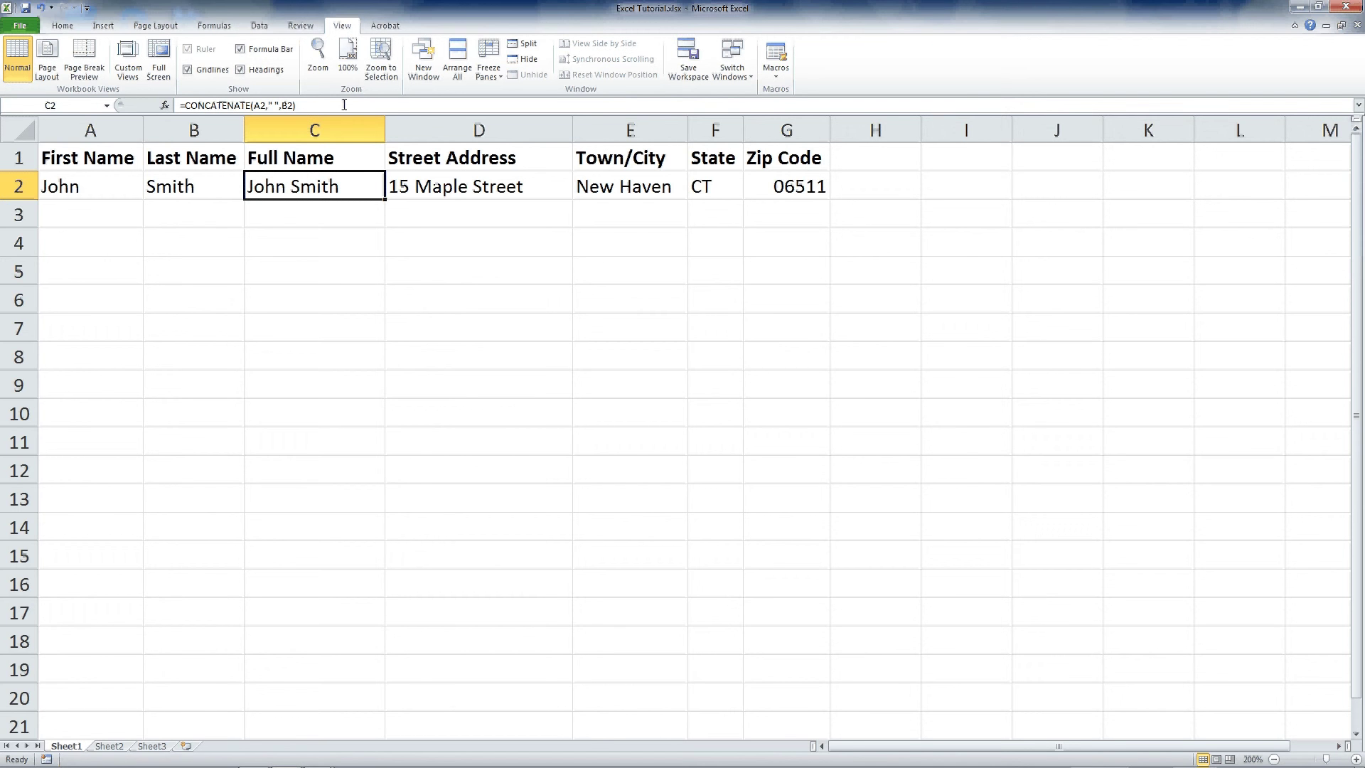
Step: On Sheet2, compare full names and street addresses (13 Elm Street vs 13 Elm St) in rows 6–7
{"action": "left_click", "coordinate": [109, 745]}
{"action": "left_click", "coordinate": [285, 513]}
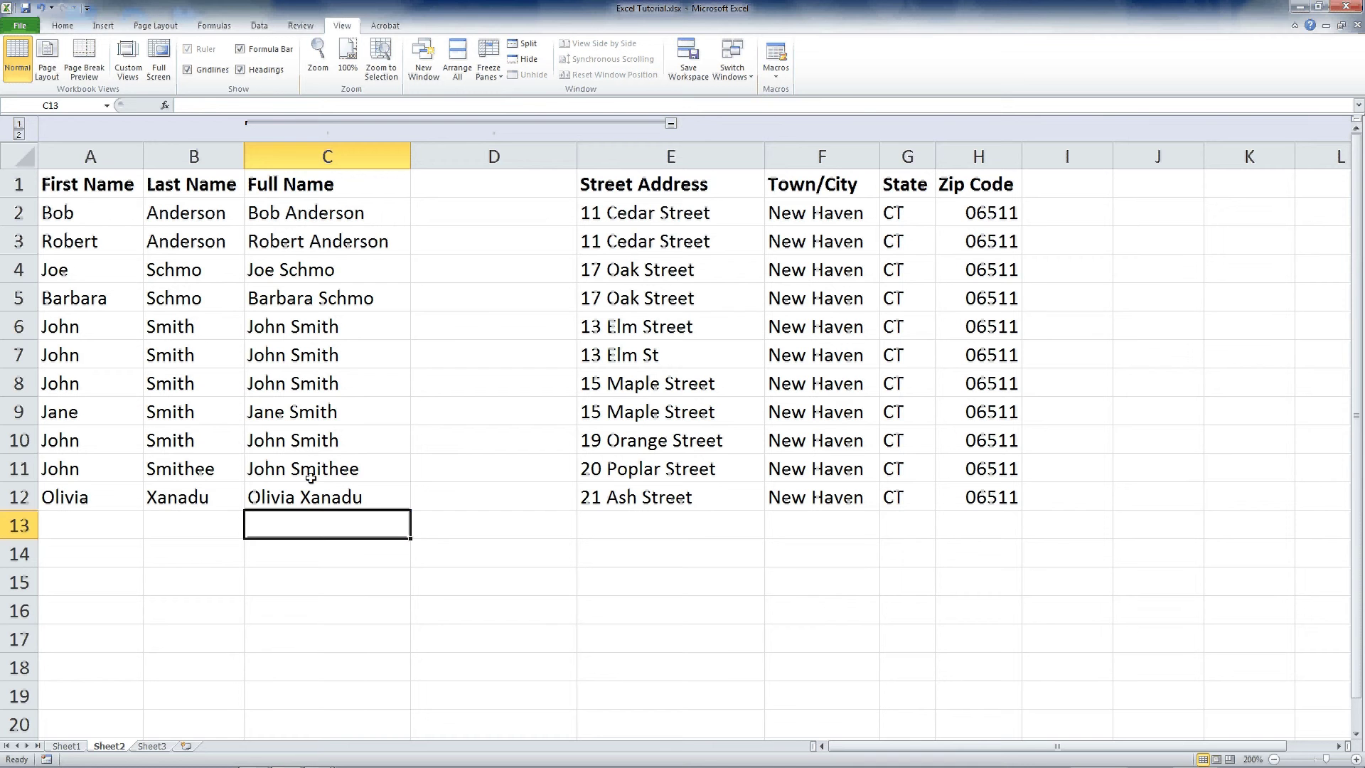
{"action": "left_click", "coordinate": [321, 331]}
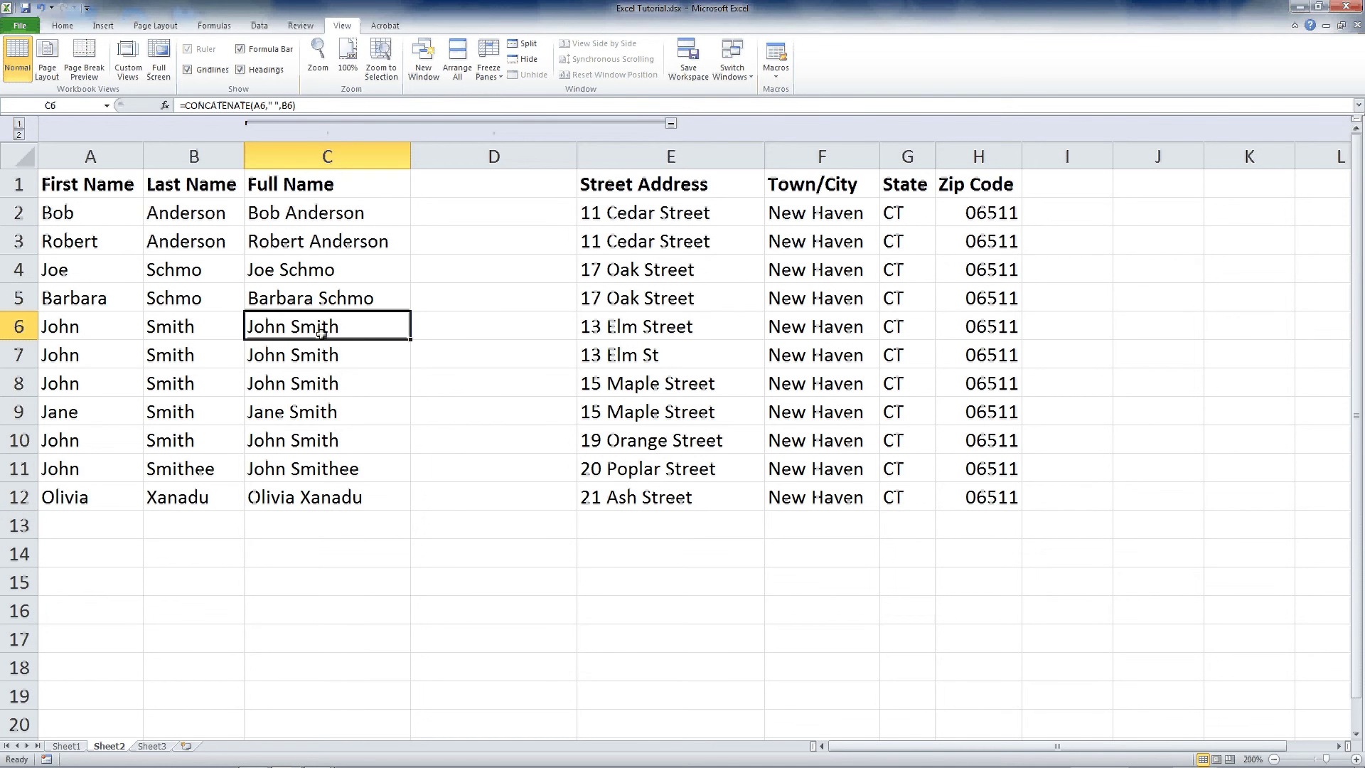
{"action": "left_click", "coordinate": [327, 359]}
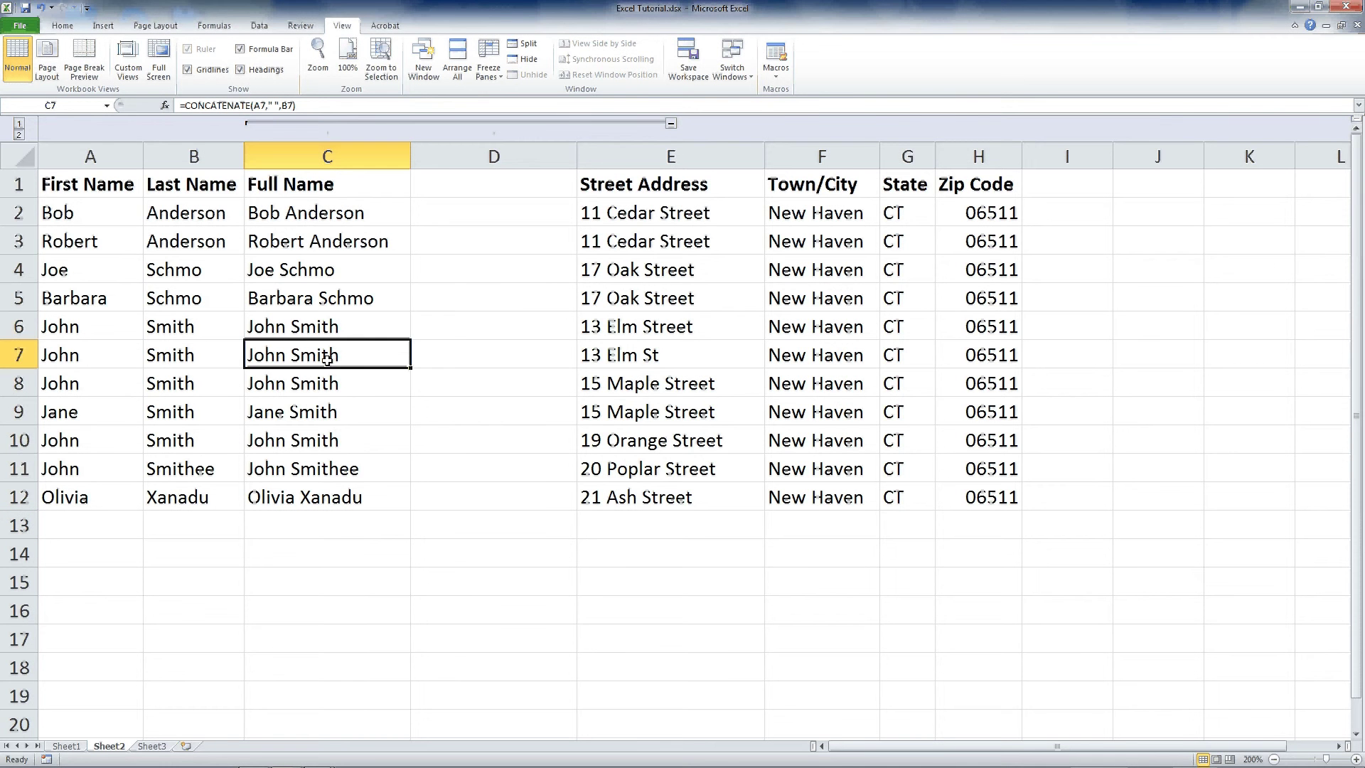
{"action": "left_click", "coordinate": [648, 326]}
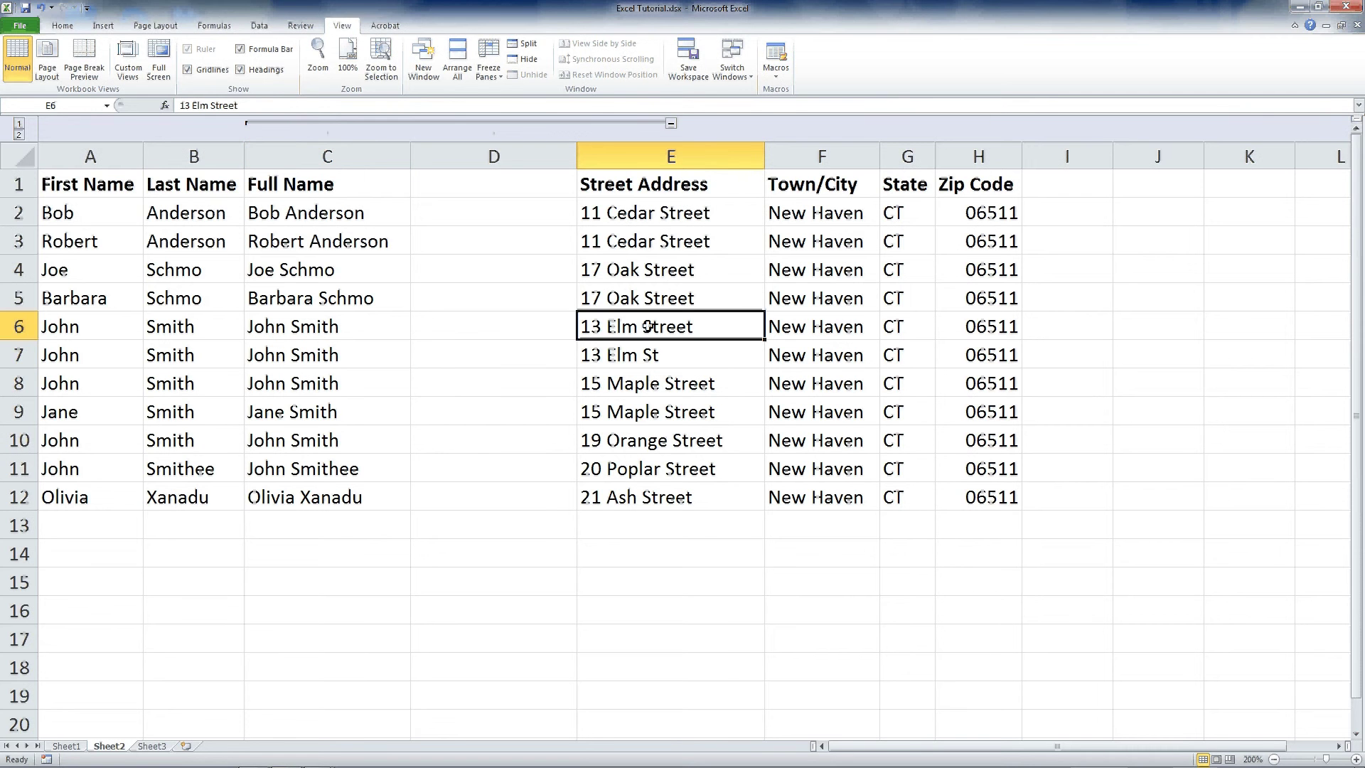
{"action": "left_click", "coordinate": [653, 357]}
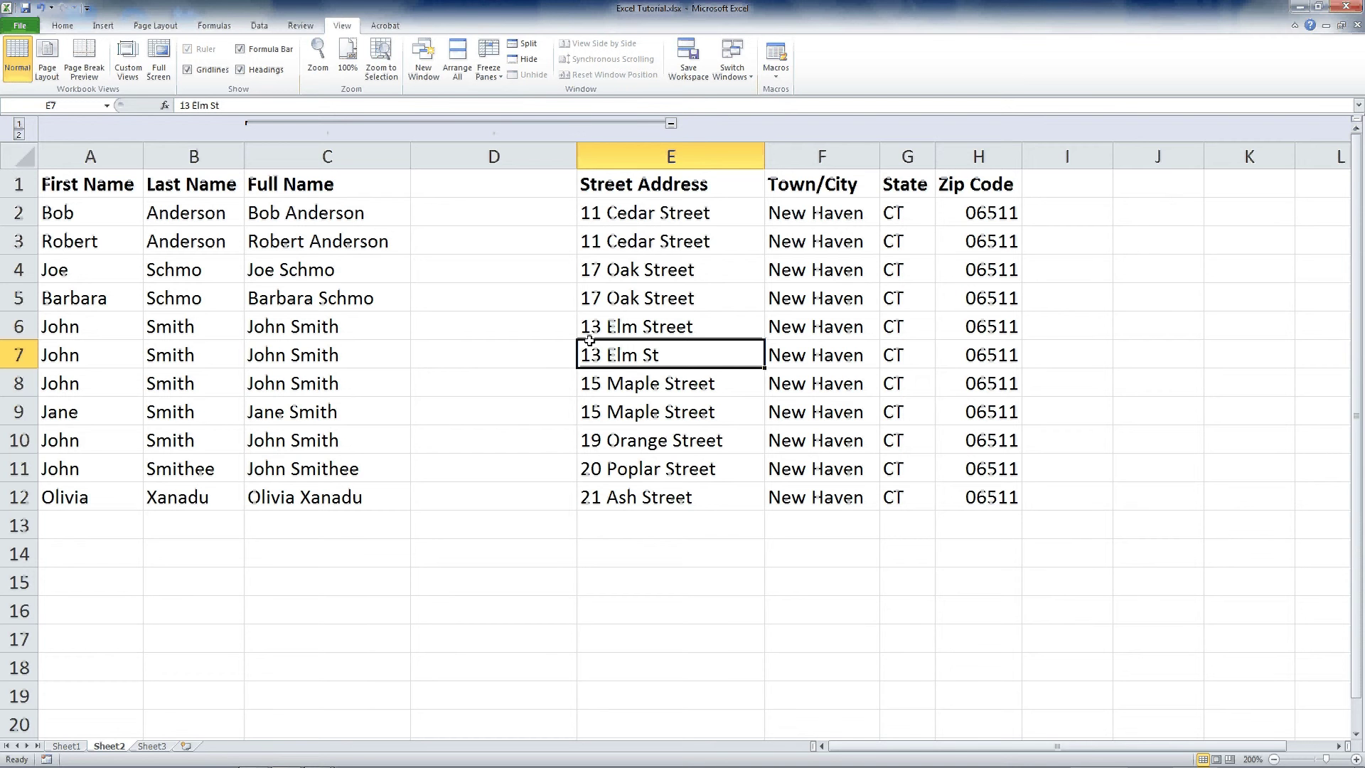
Step: Check row 8's full name and street address, then revisit the full names in C6 and C7
{"action": "left_click", "coordinate": [340, 390]}
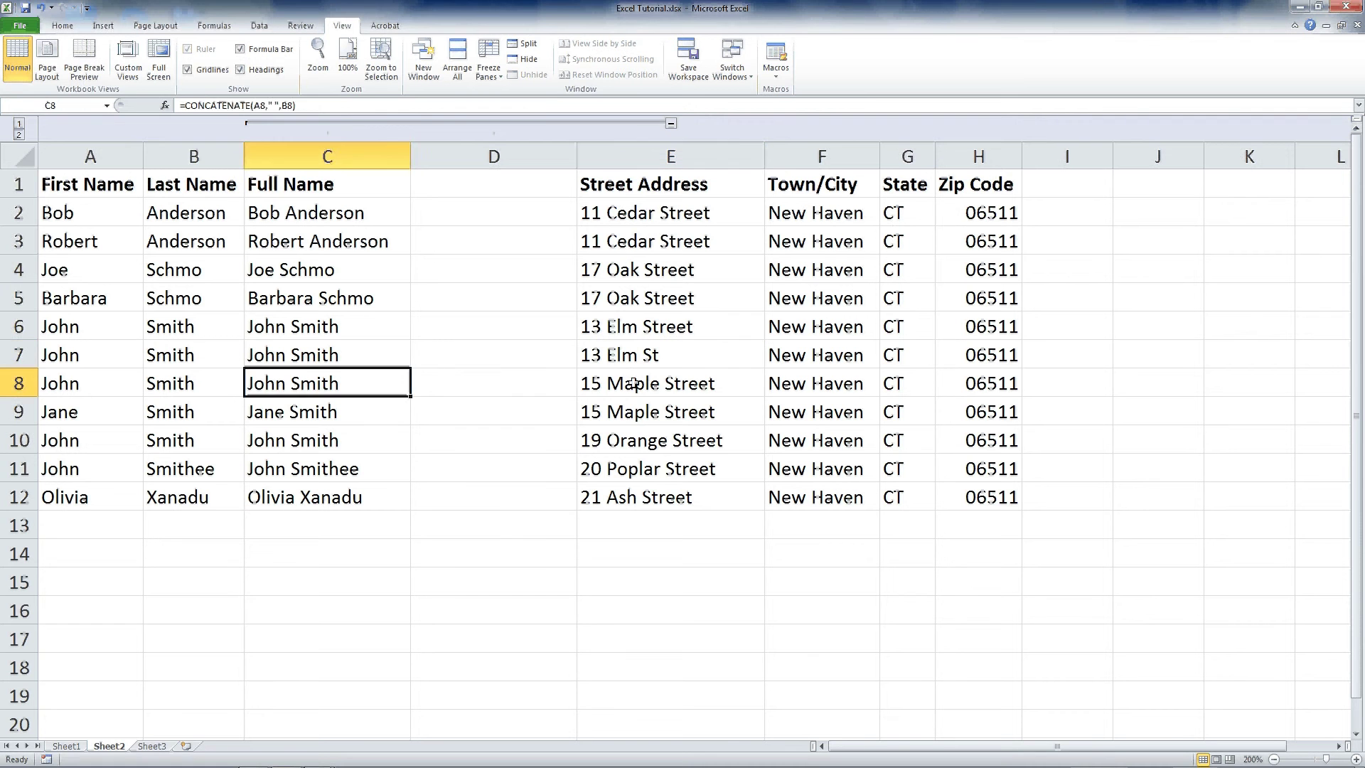
{"action": "left_click", "coordinate": [634, 385]}
{"action": "key", "text": "Up"}
{"action": "key", "text": "Left"}
{"action": "key", "text": "Left"}
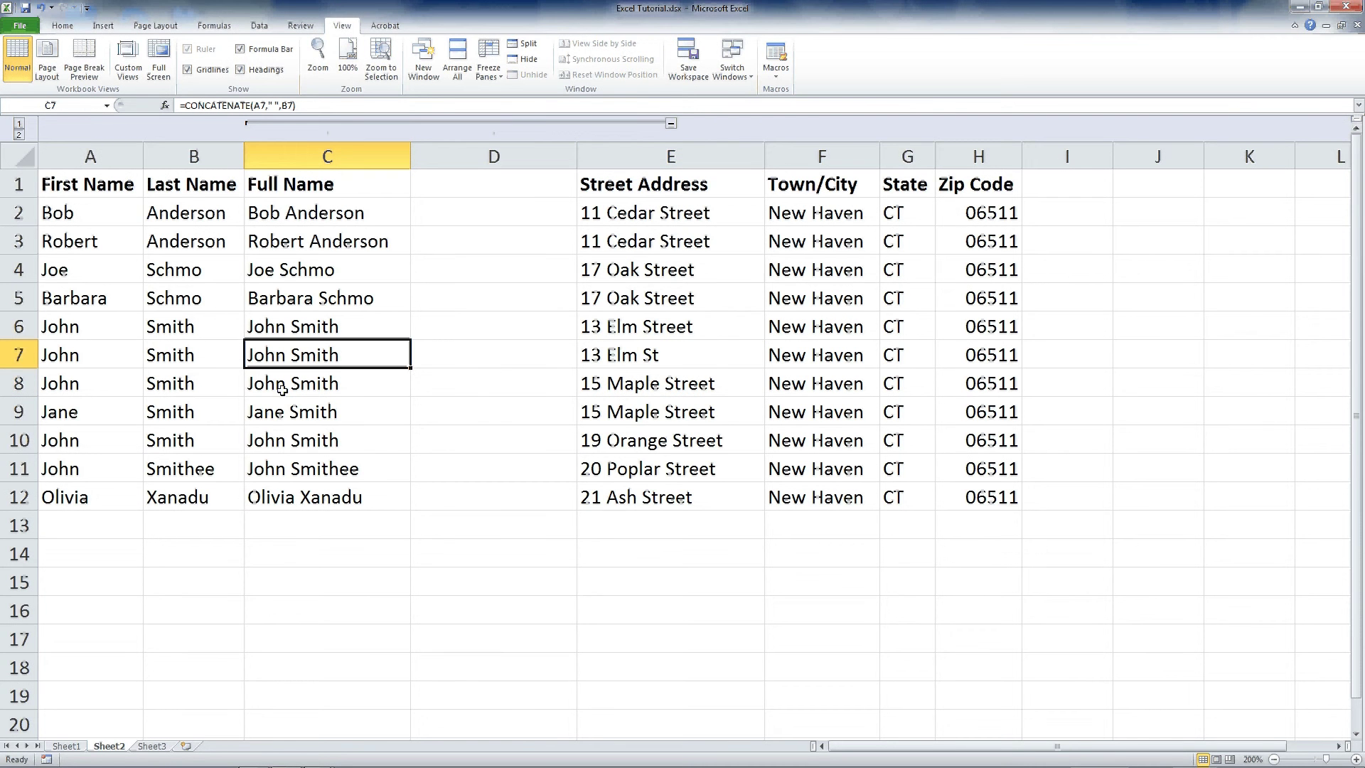
{"action": "left_click", "coordinate": [288, 326]}
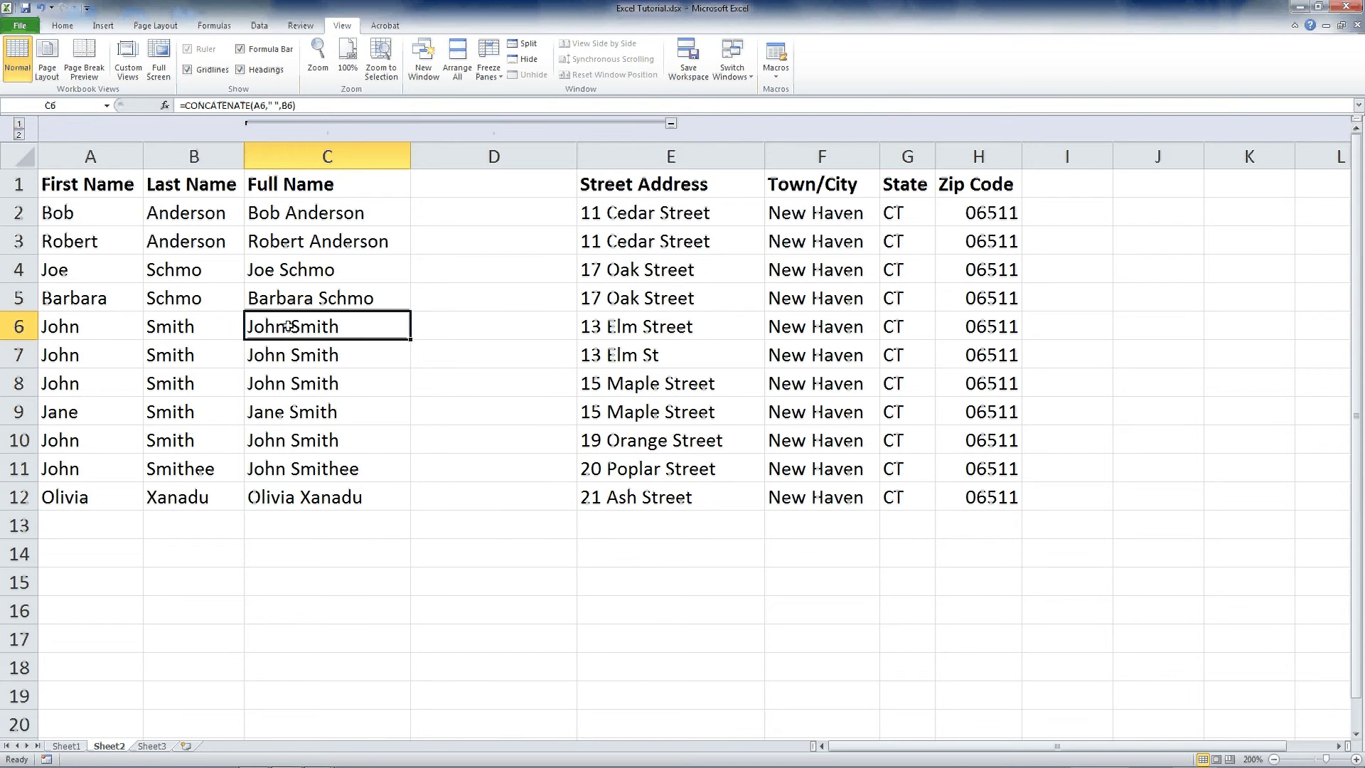
{"action": "left_click", "coordinate": [276, 356]}
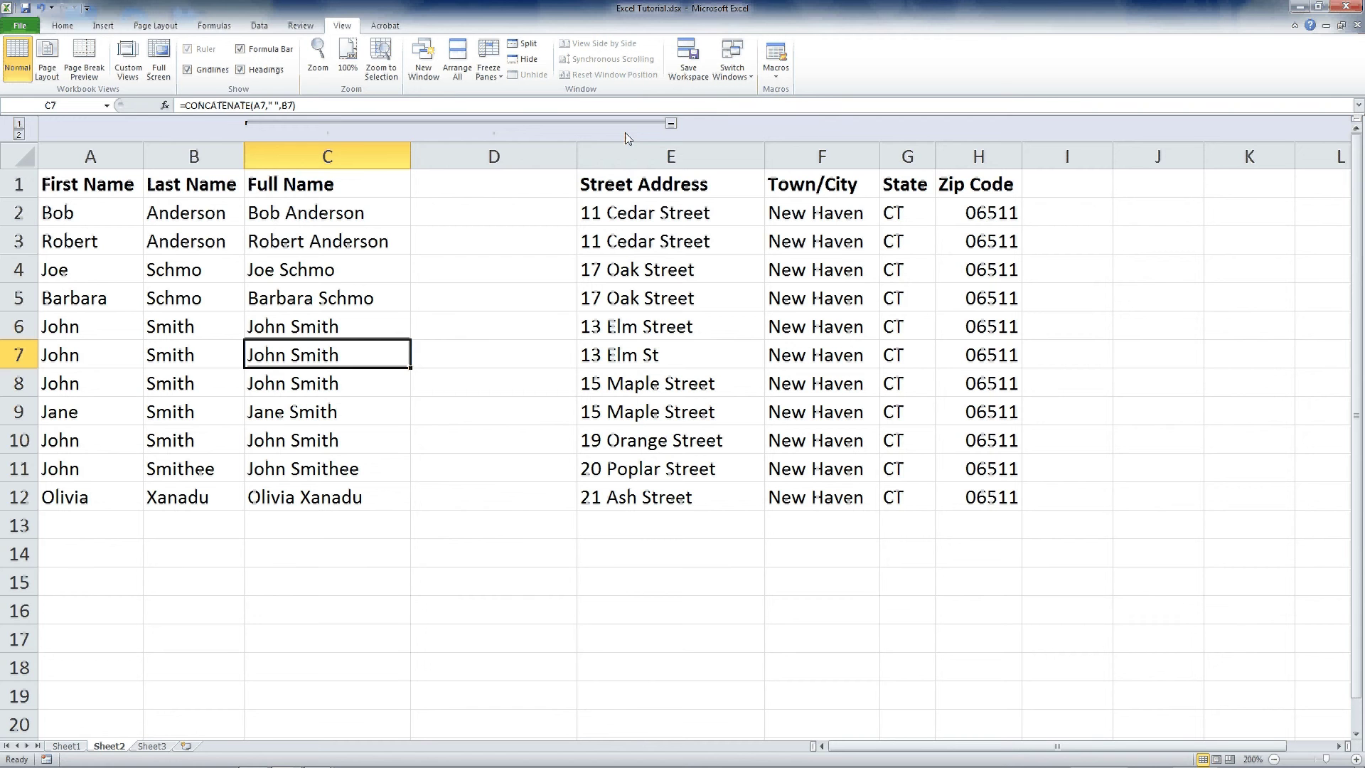
Step: Select columns C–D, then collapse and re-expand their outline group, including via the level buttons
{"action": "left_click", "coordinate": [501, 159]}
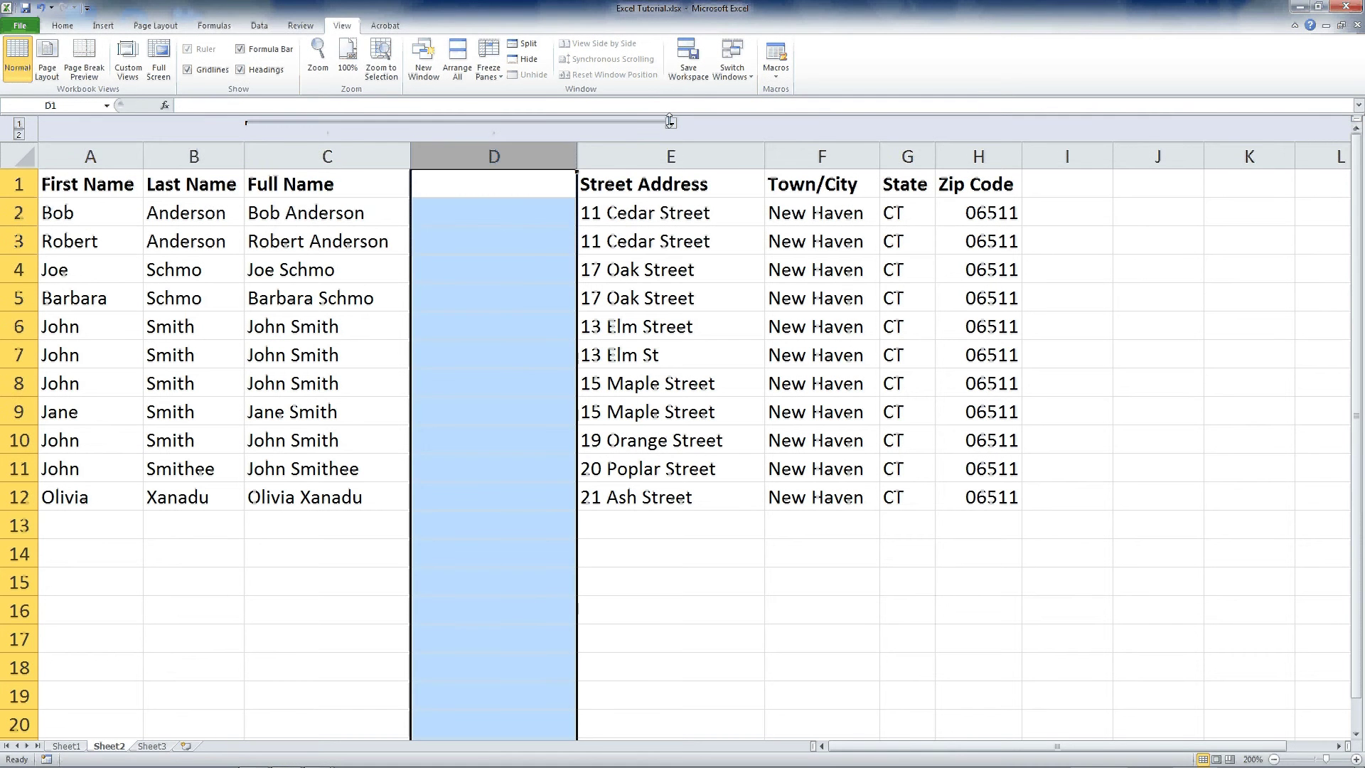
{"action": "left_click", "coordinate": [543, 240]}
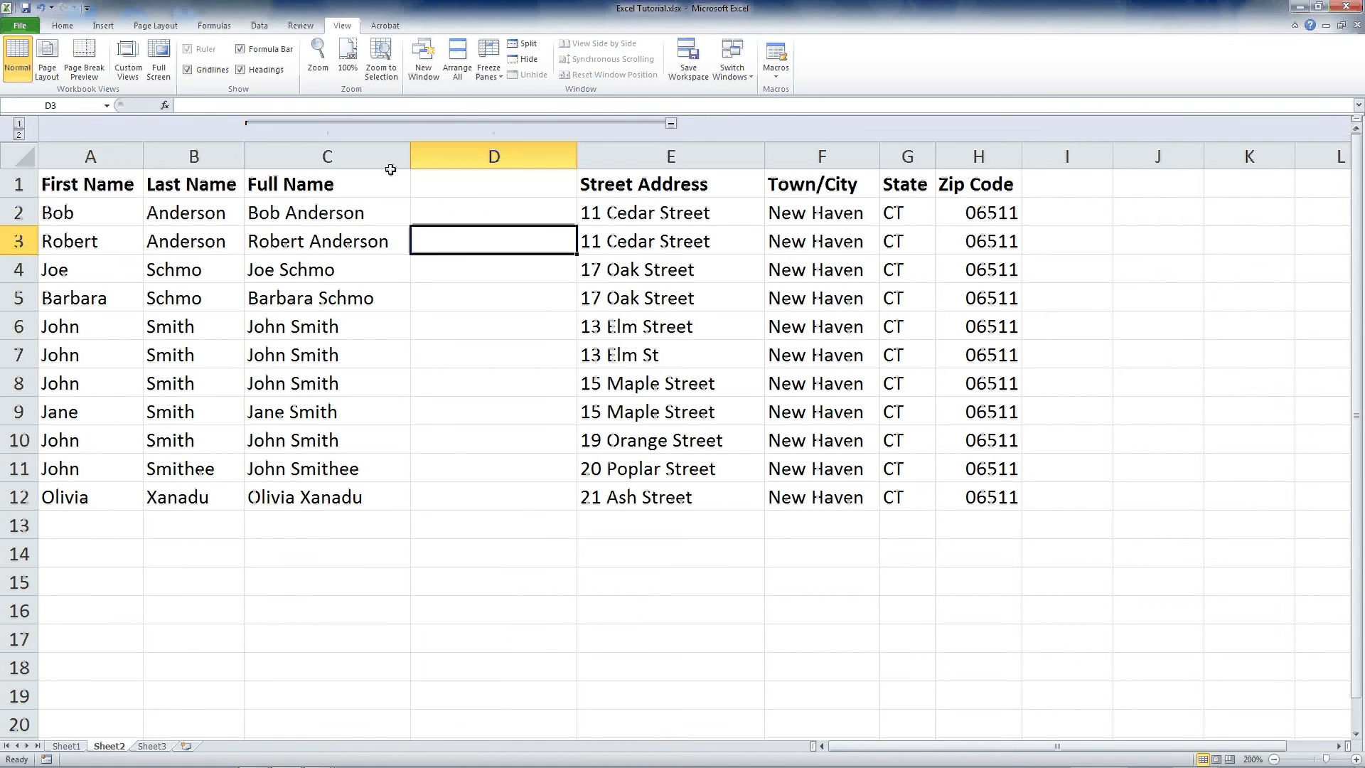
{"action": "left_click", "coordinate": [352, 155]}
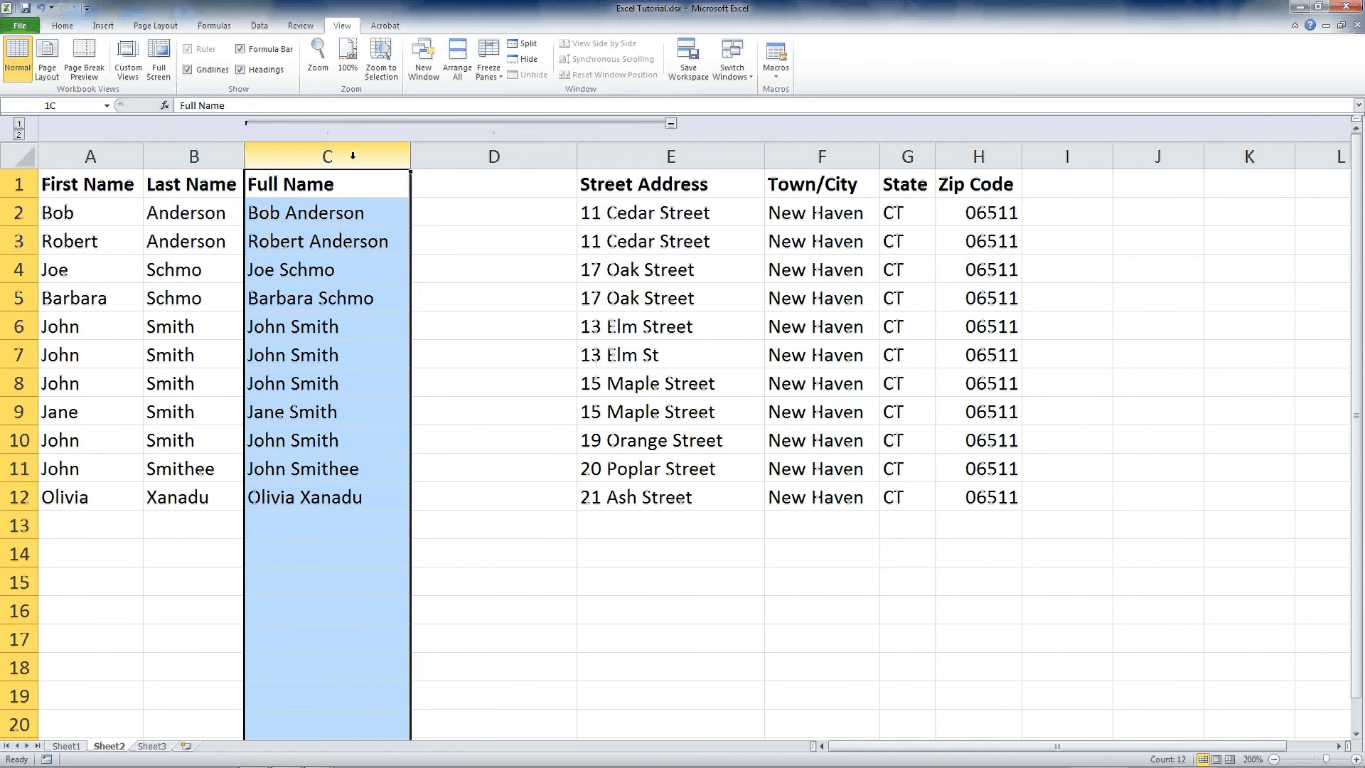
{"action": "left_click_drag", "start_coordinate": [352, 155], "coordinate": [436, 131]}
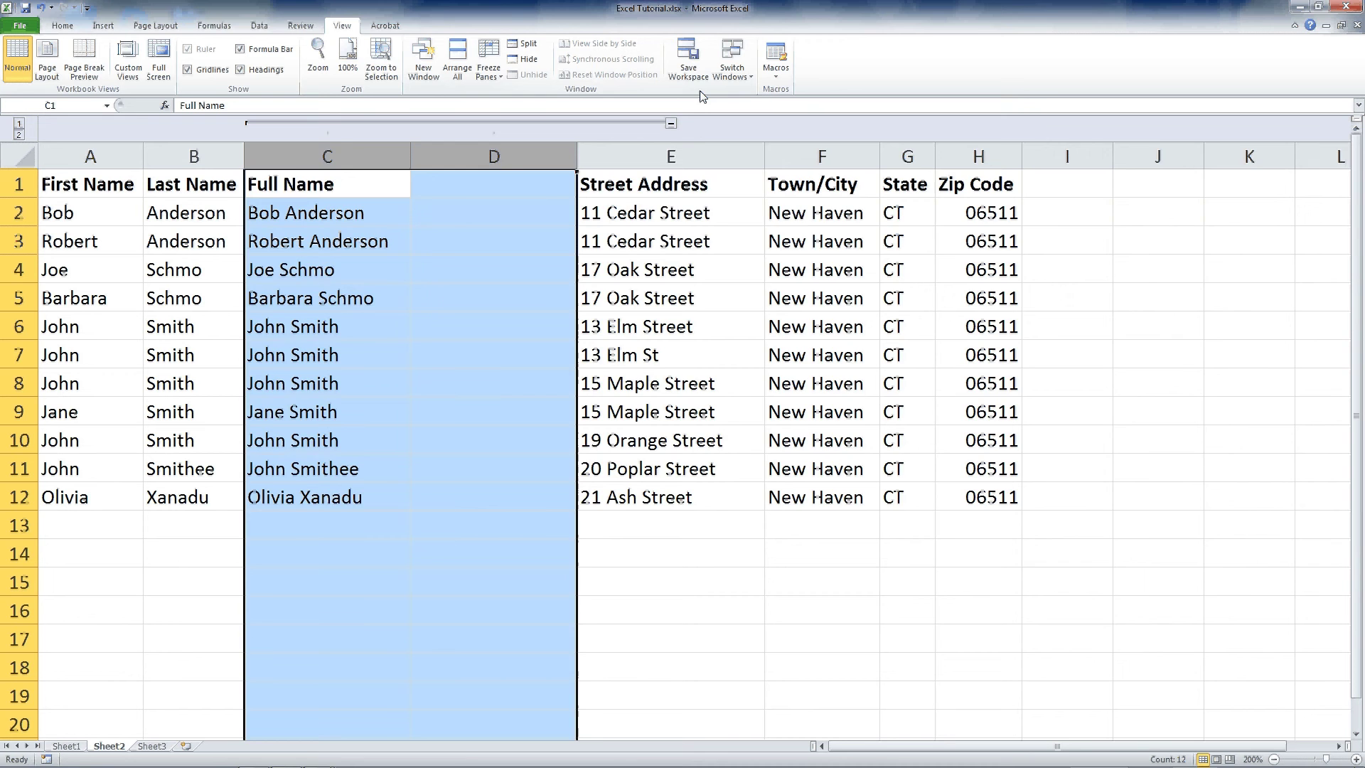
{"action": "left_click", "coordinate": [671, 123]}
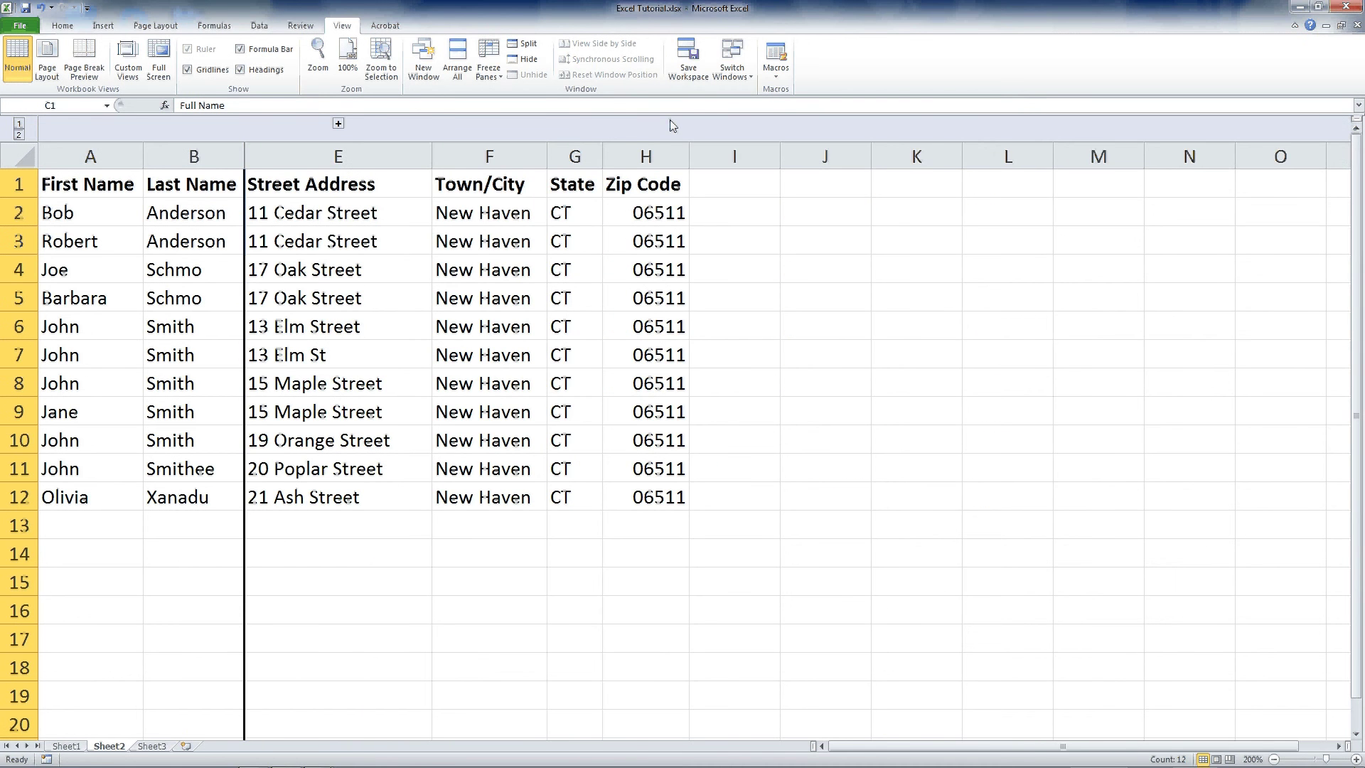
{"action": "left_click", "coordinate": [339, 123]}
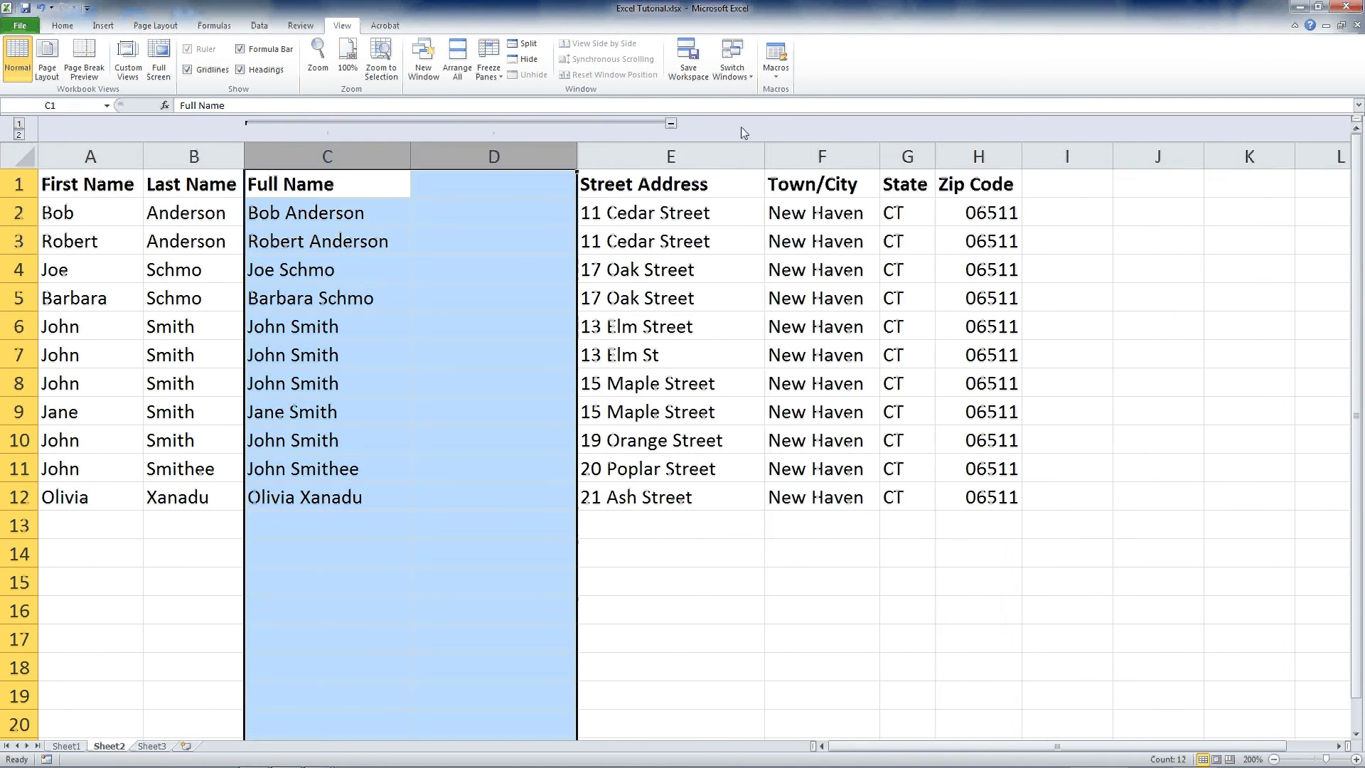
{"action": "left_click", "coordinate": [19, 125]}
{"action": "left_click", "coordinate": [20, 135]}
Step: Group columns F–H (Town/City, State, Zip Code) and test collapsing and expanding both groups
{"action": "left_click", "coordinate": [836, 182]}
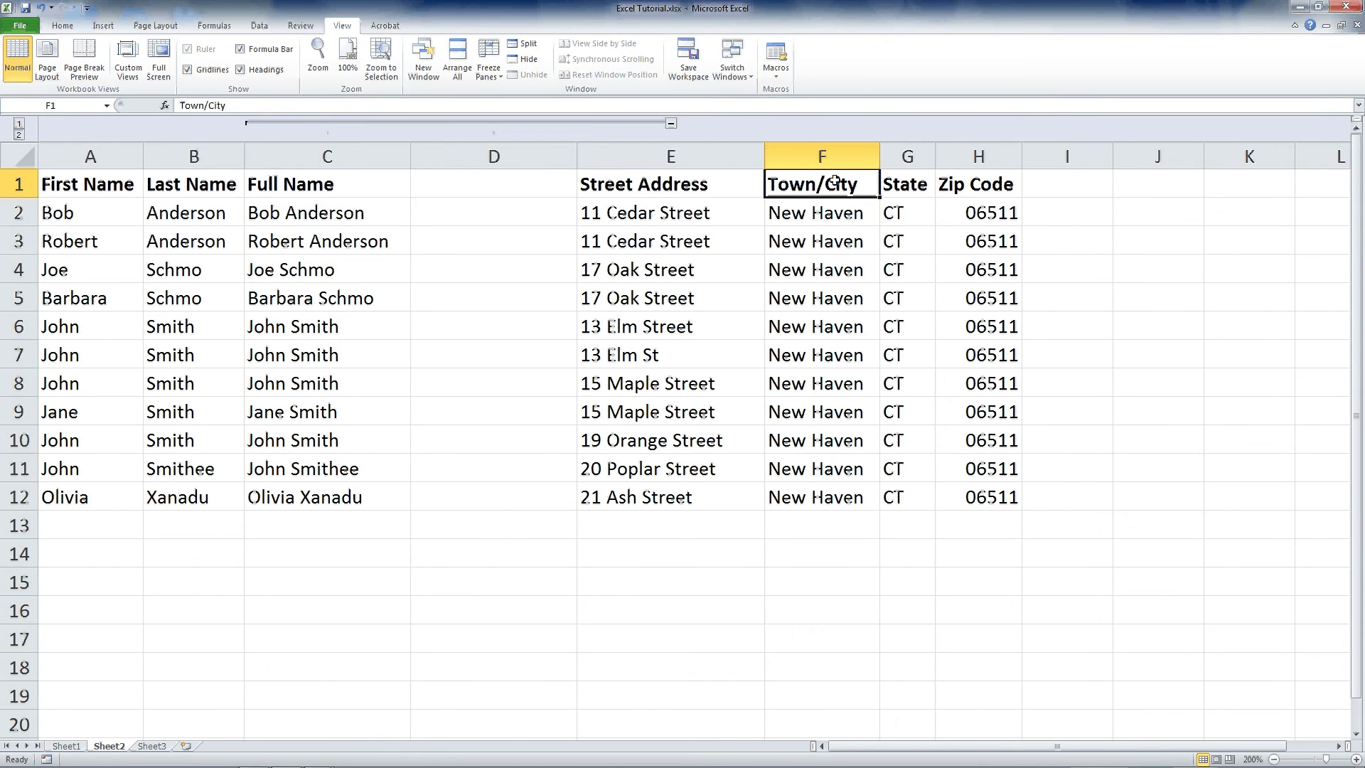
{"action": "left_click", "coordinate": [819, 156]}
{"action": "left_click_drag", "start_coordinate": [818, 156], "coordinate": [977, 146]}
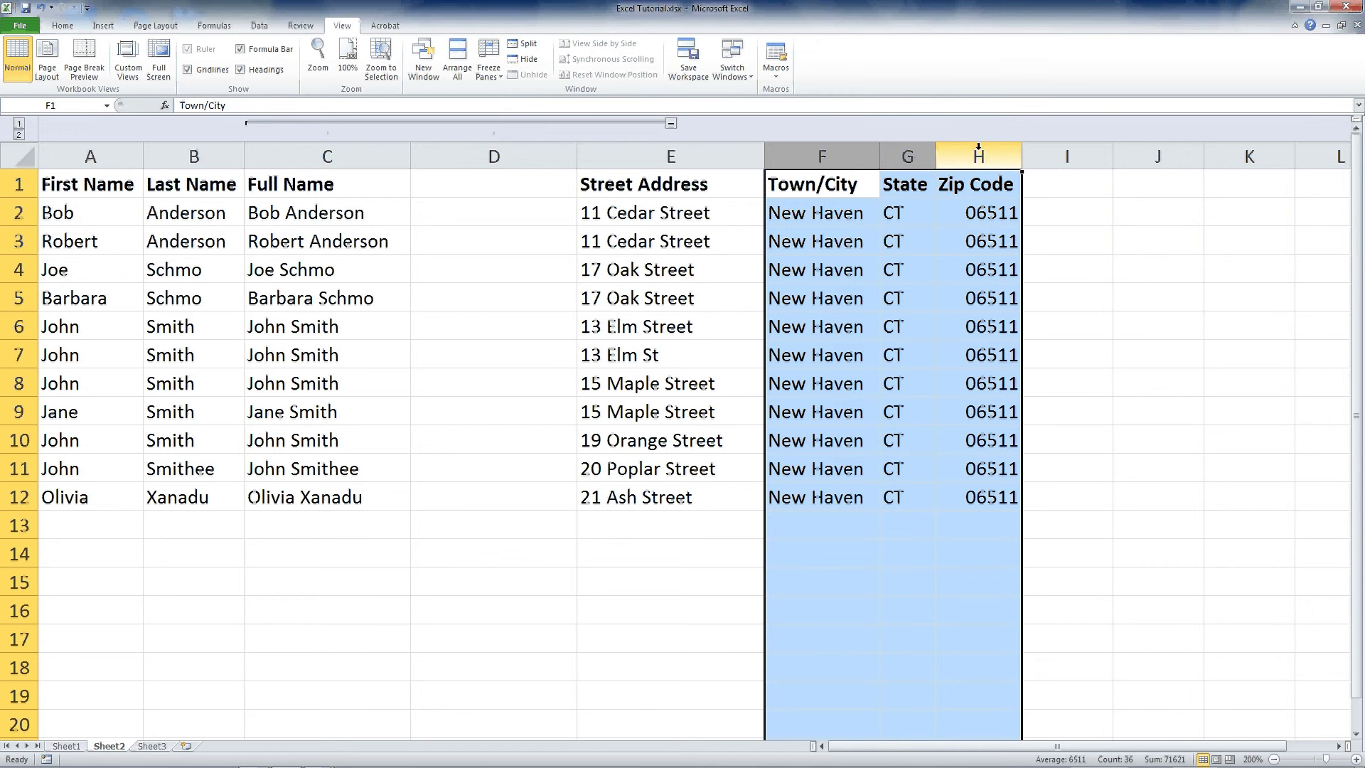
{"action": "left_click", "coordinate": [260, 26]}
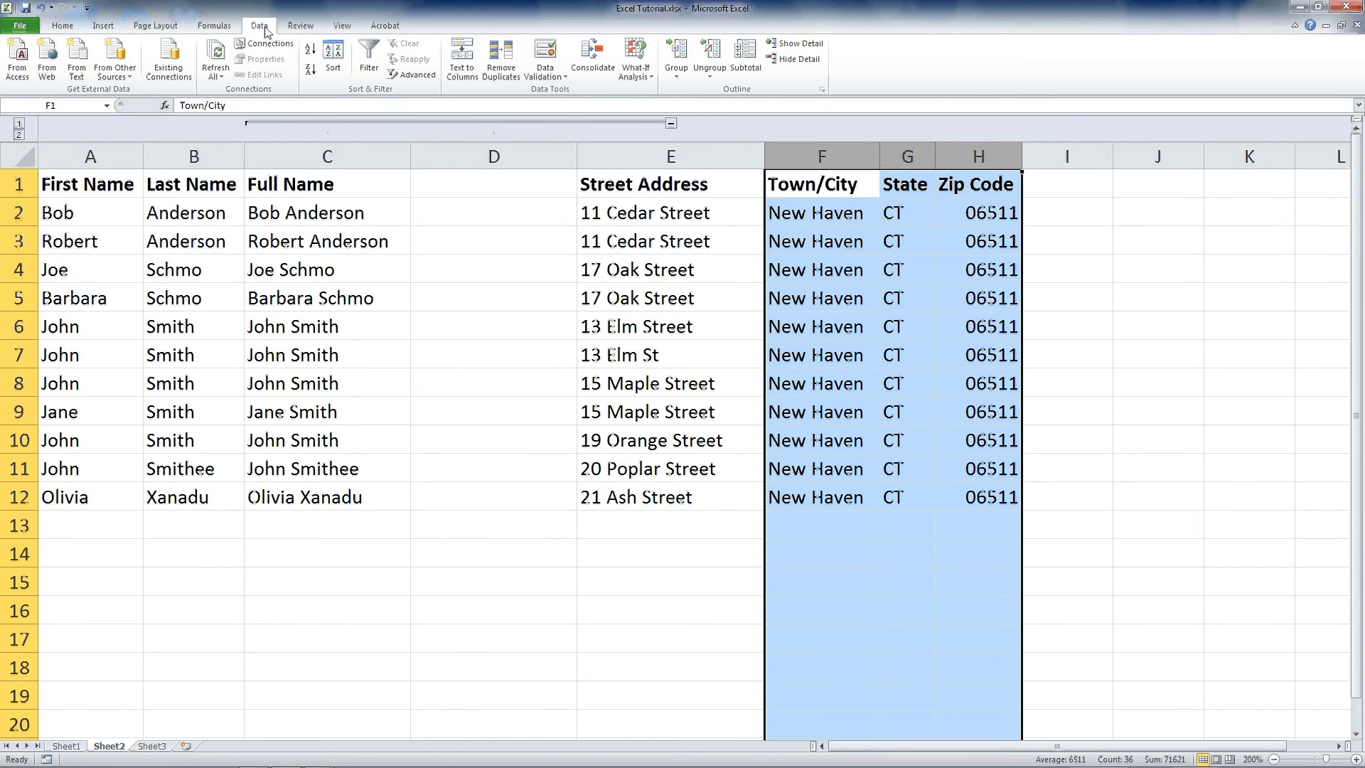
{"action": "left_click", "coordinate": [676, 55]}
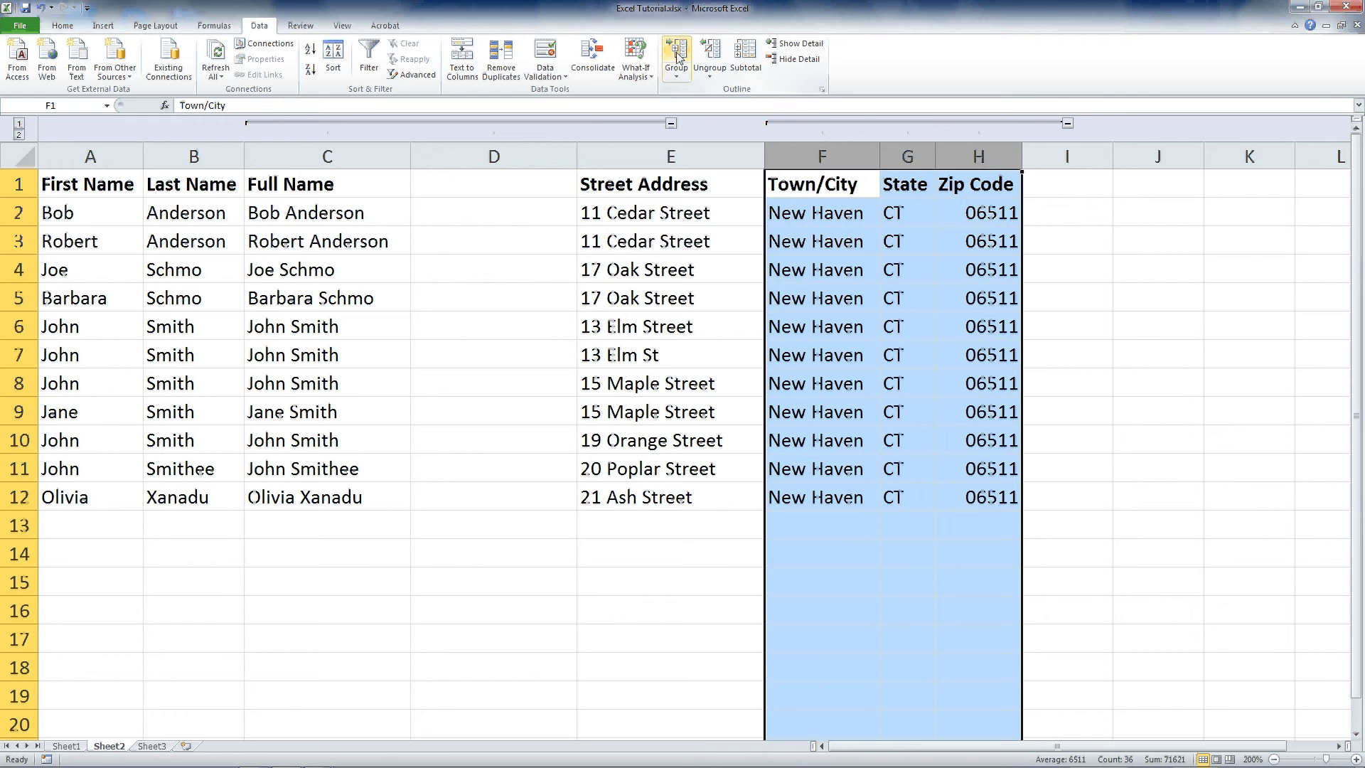
{"action": "left_click", "coordinate": [1067, 123]}
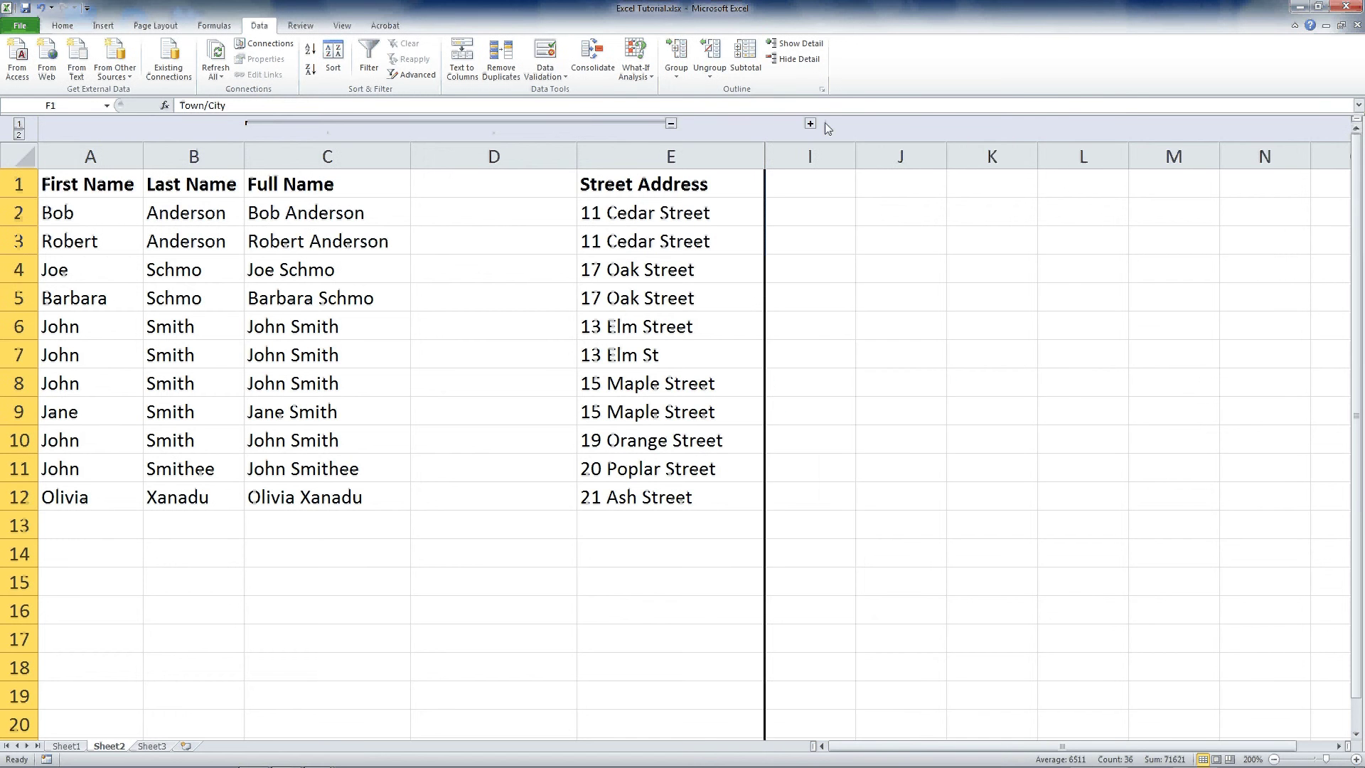
{"action": "left_click", "coordinate": [810, 123]}
{"action": "left_click", "coordinate": [19, 124]}
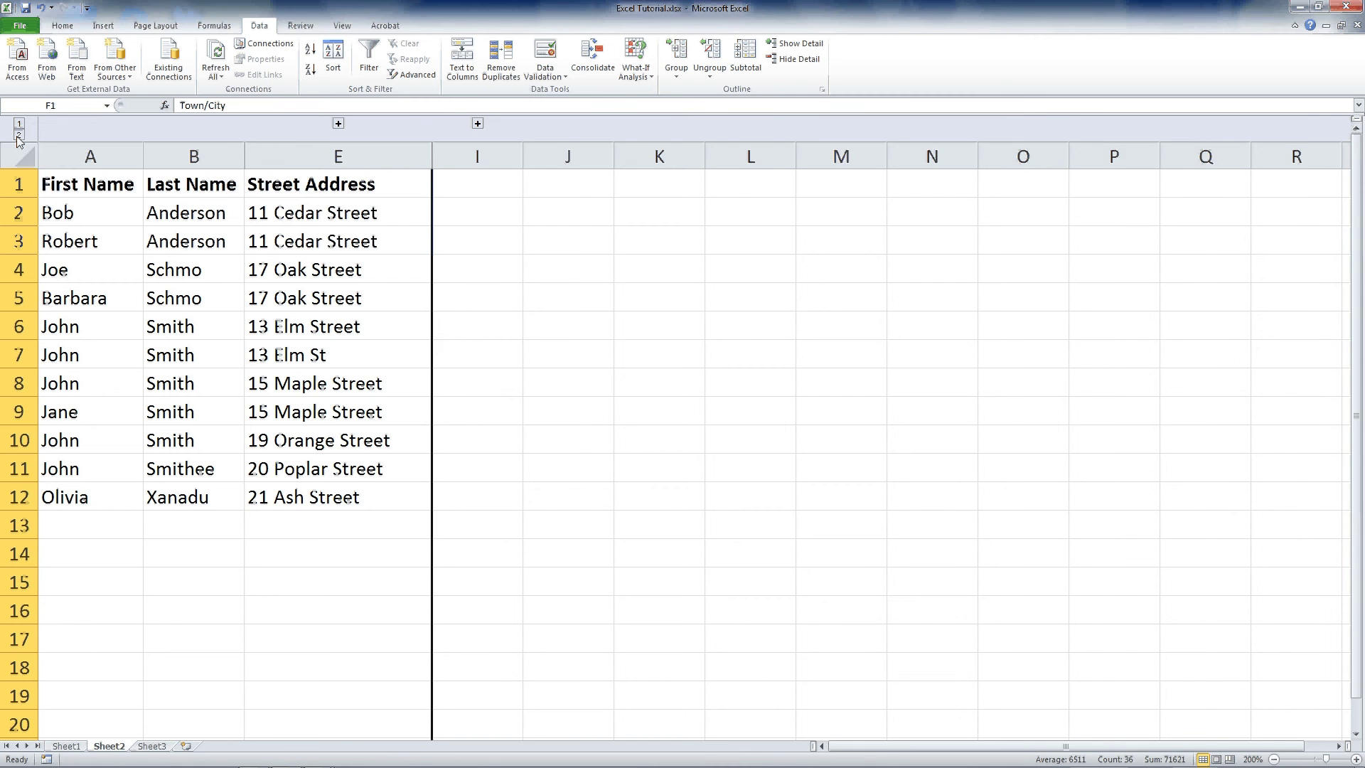
{"action": "left_click", "coordinate": [19, 136]}
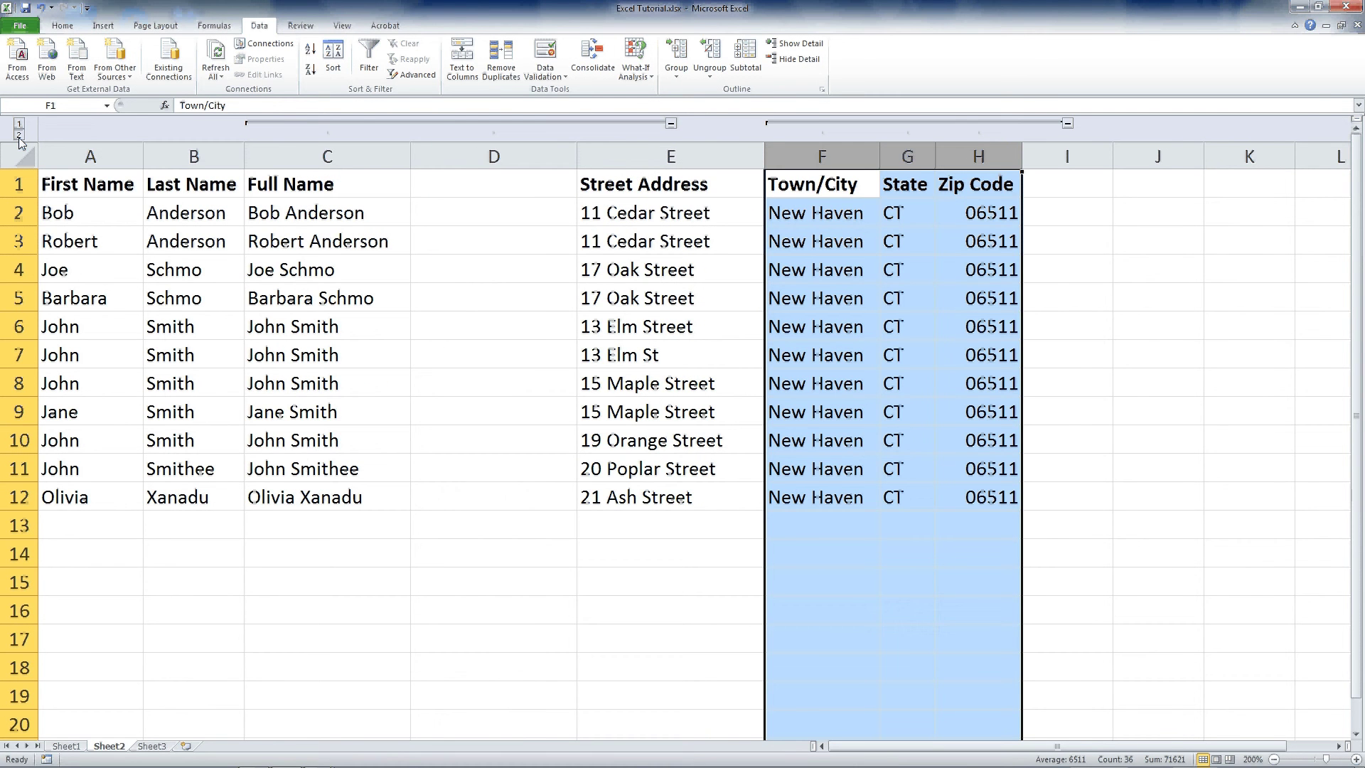
Step: Add an outer C–H column group, try outline levels 1–3, then ungroup it
{"action": "left_click_drag", "start_coordinate": [277, 158], "coordinate": [1010, 152]}
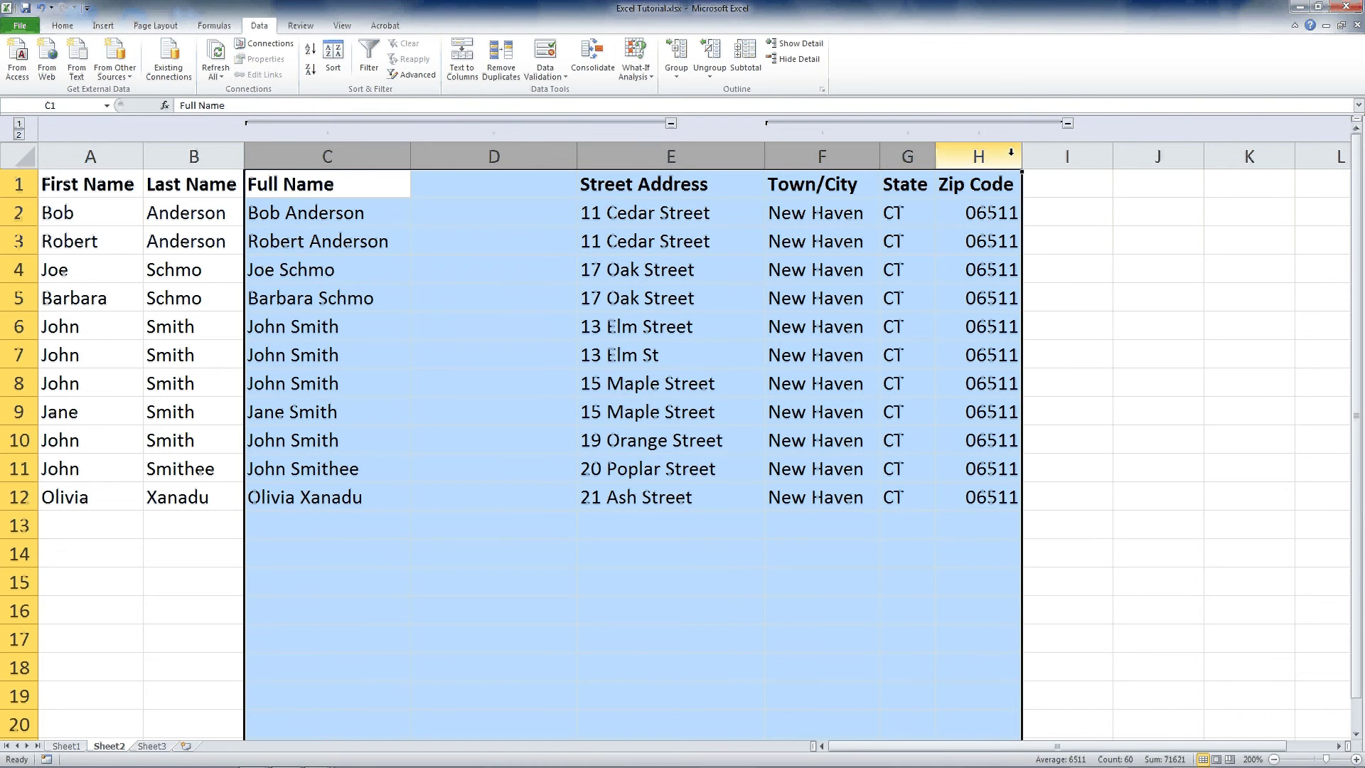
{"action": "left_click", "coordinate": [677, 58]}
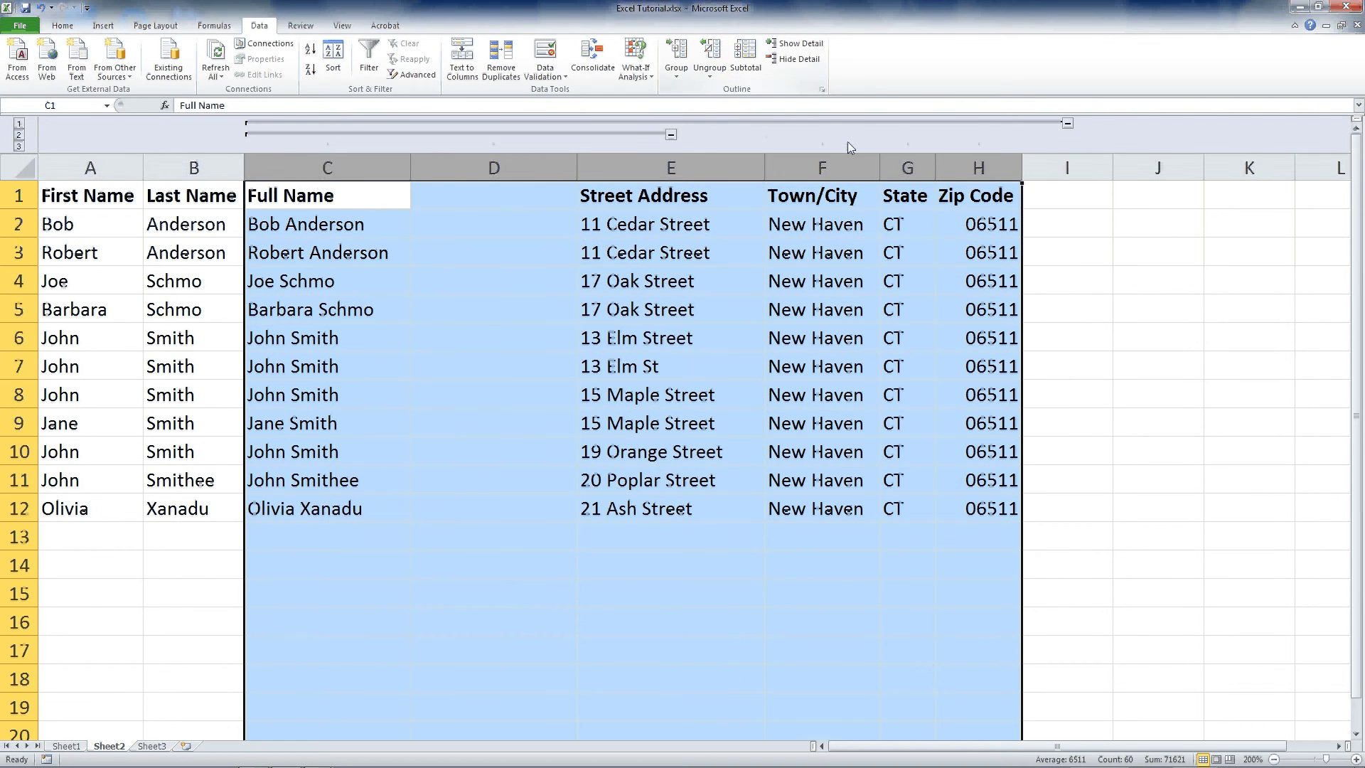
{"action": "left_click", "coordinate": [19, 126]}
{"action": "left_click", "coordinate": [19, 135]}
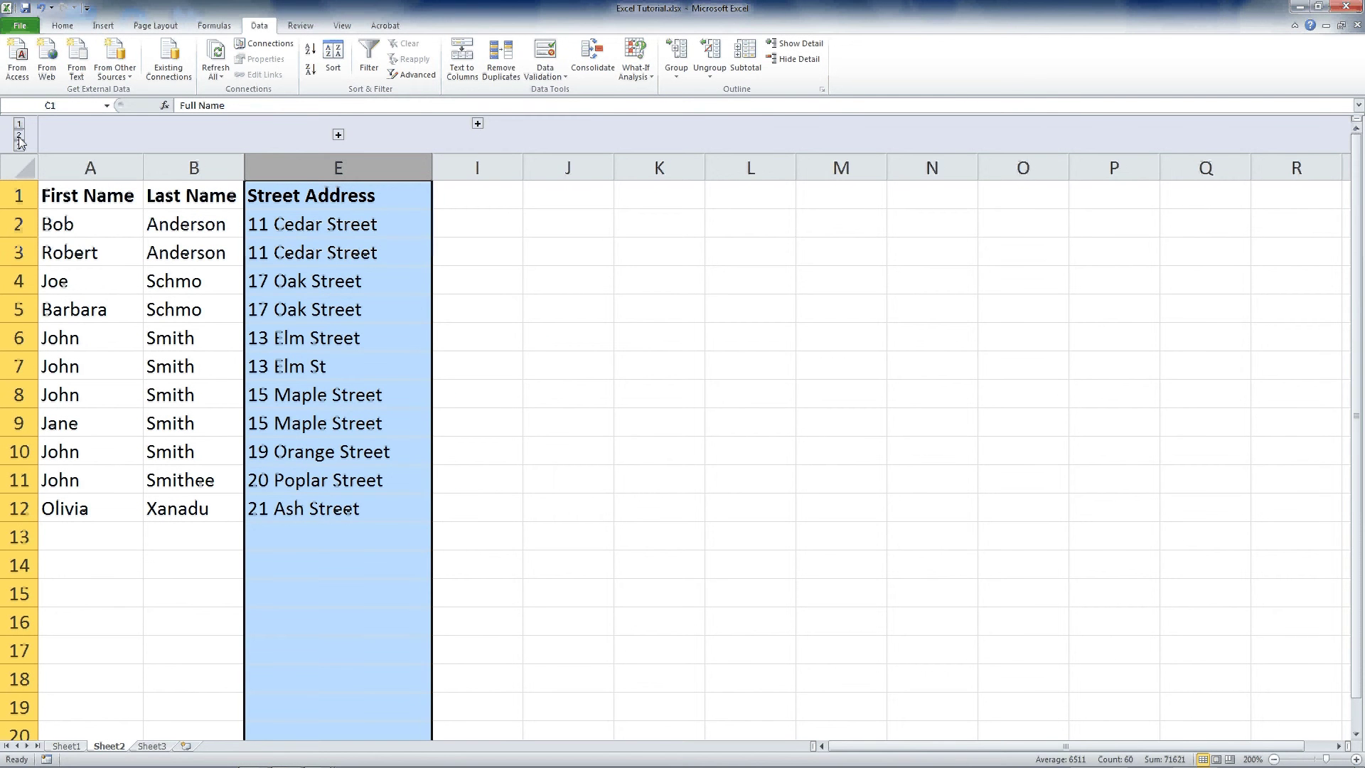
{"action": "left_click", "coordinate": [20, 146]}
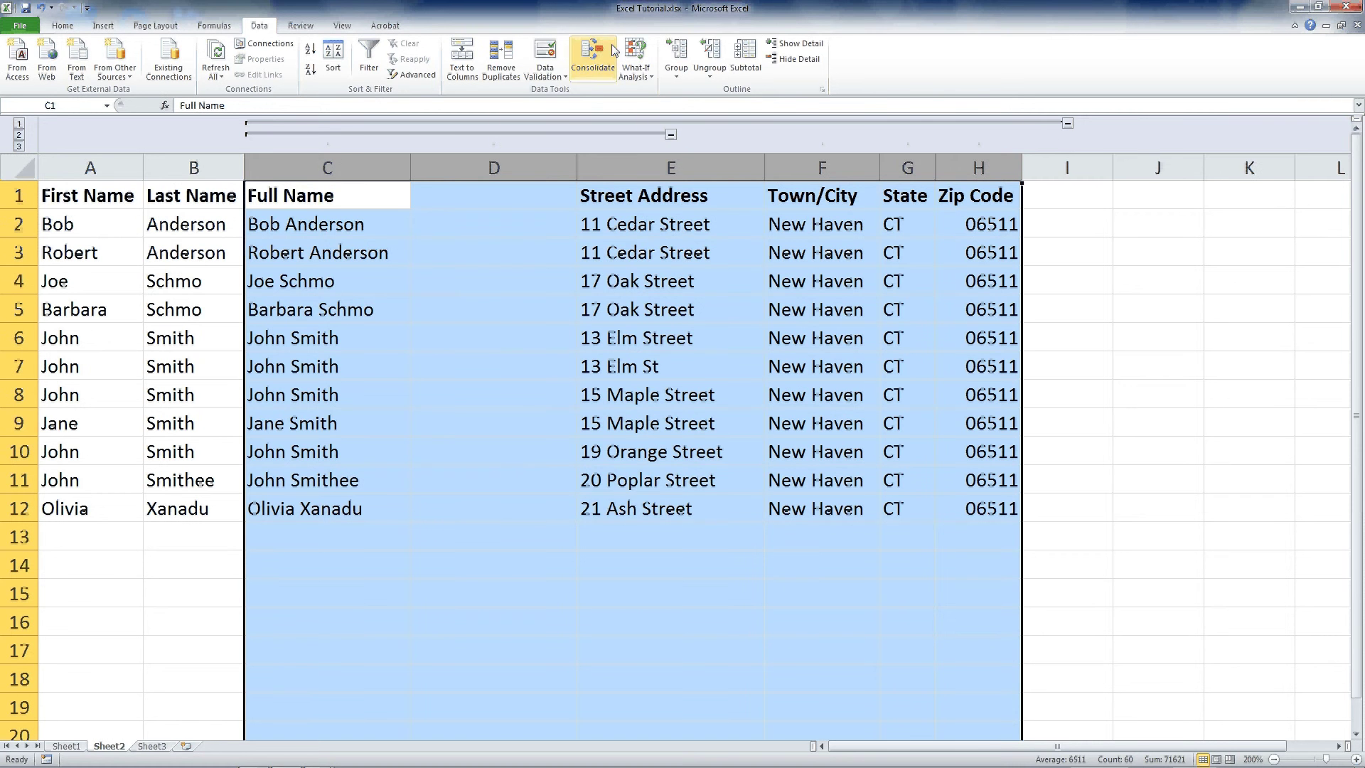
{"action": "left_click", "coordinate": [714, 58]}
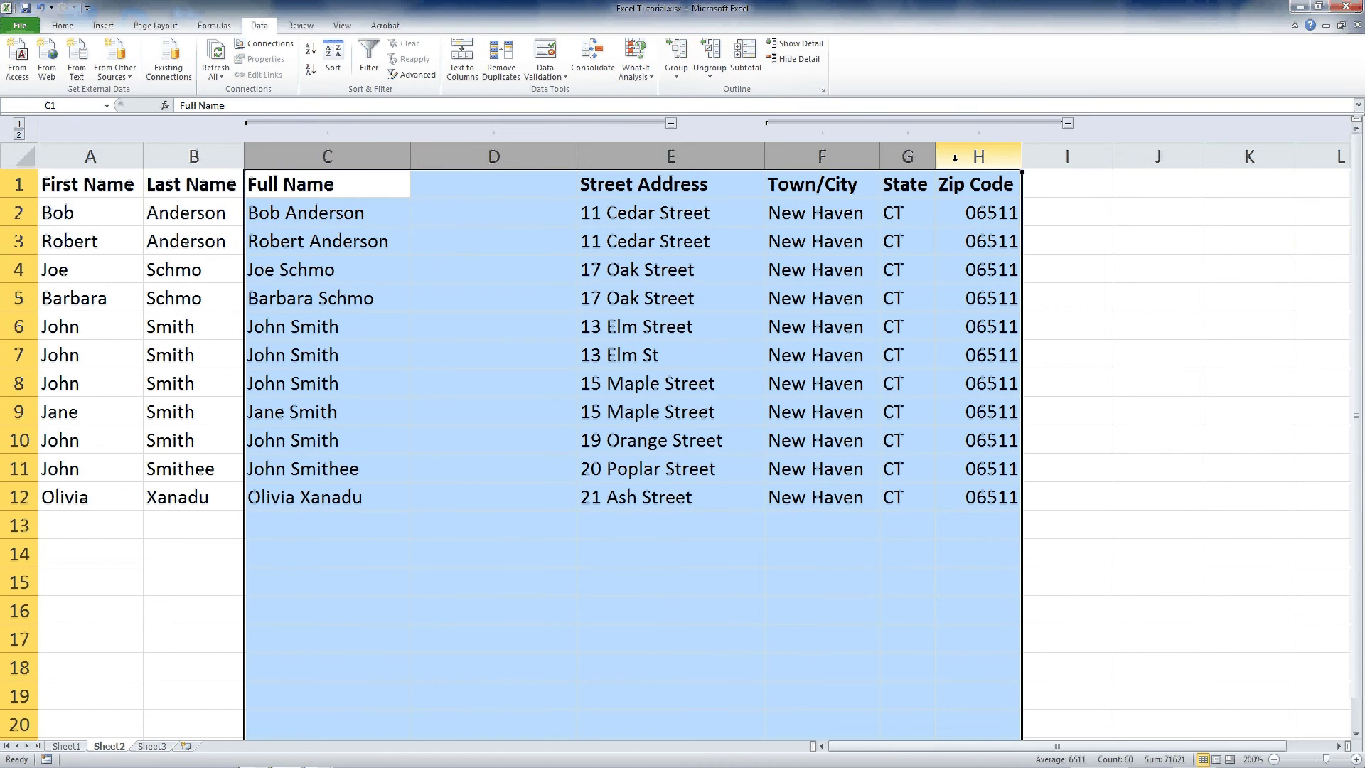
Step: Ungroup the Town/City, State and Zip Code columns F–H
{"action": "left_click_drag", "start_coordinate": [955, 158], "coordinate": [858, 165]}
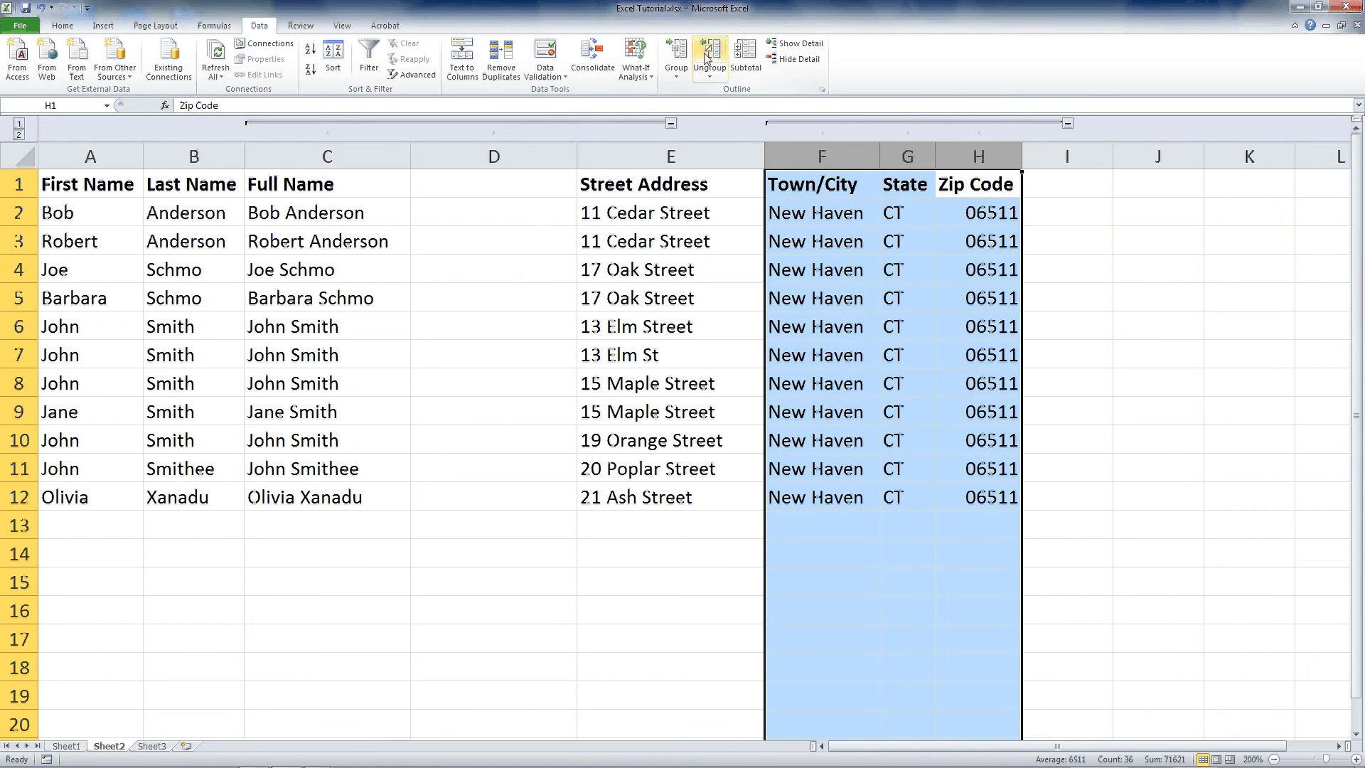
{"action": "left_click", "coordinate": [706, 58]}
{"action": "left_click", "coordinate": [664, 327]}
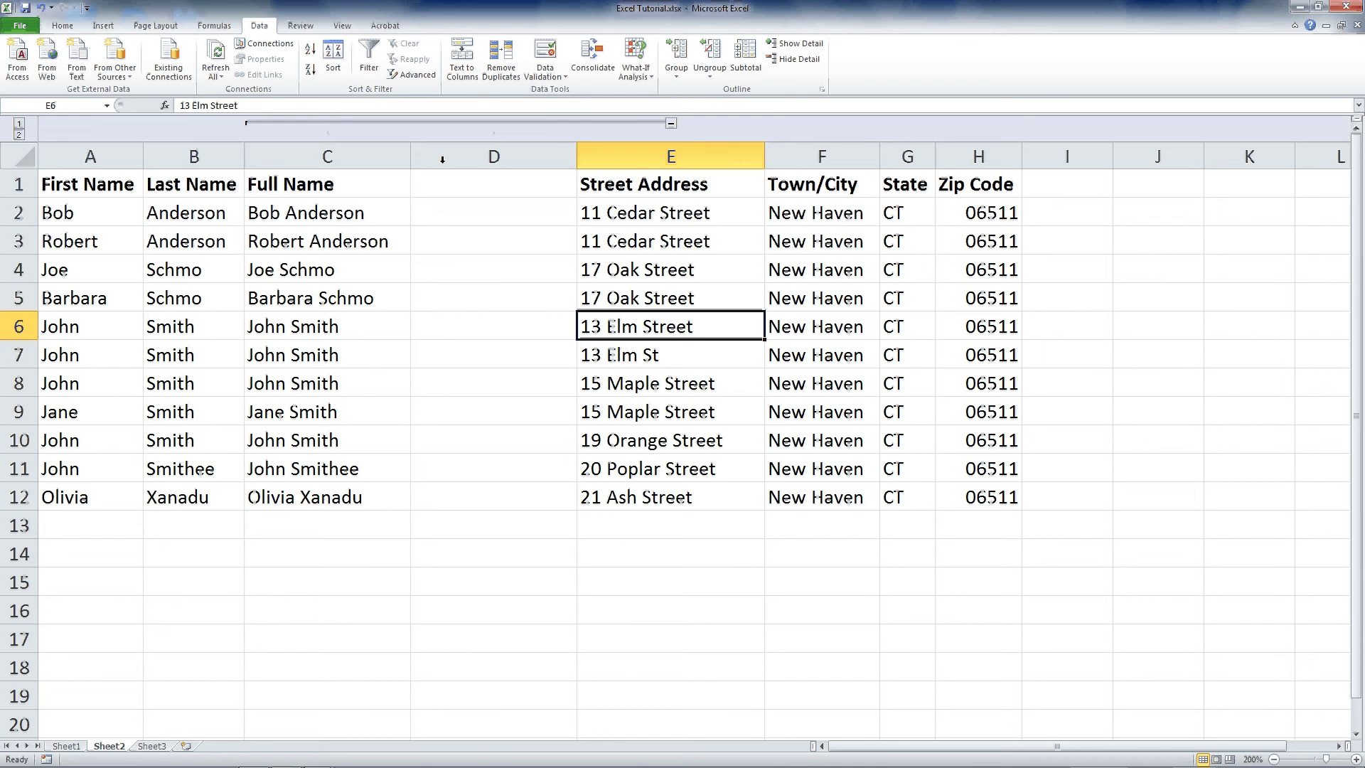
Step: Inspect the CONCATENATE full-name formulas in C2 through C11, especially C2 and C6
{"action": "left_click", "coordinate": [311, 208]}
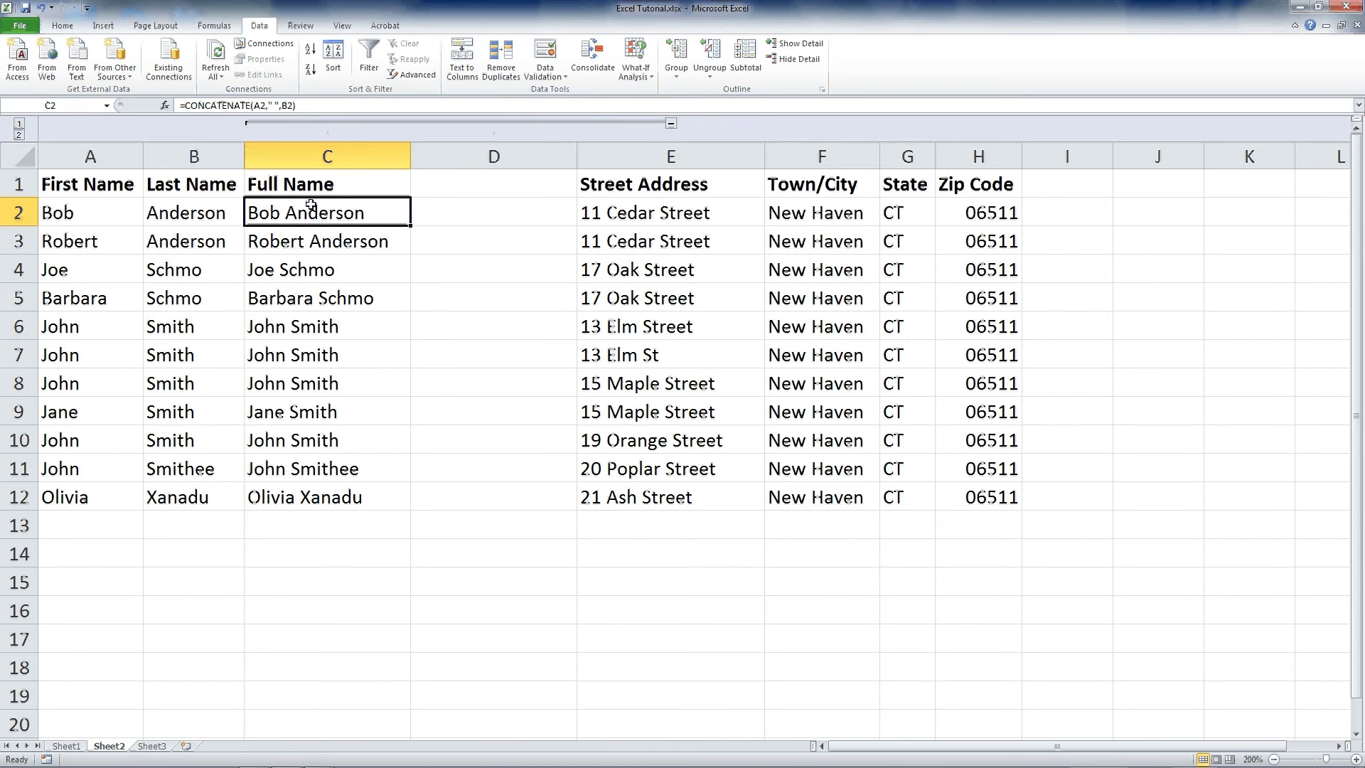
{"action": "left_click_drag", "start_coordinate": [311, 206], "coordinate": [329, 484]}
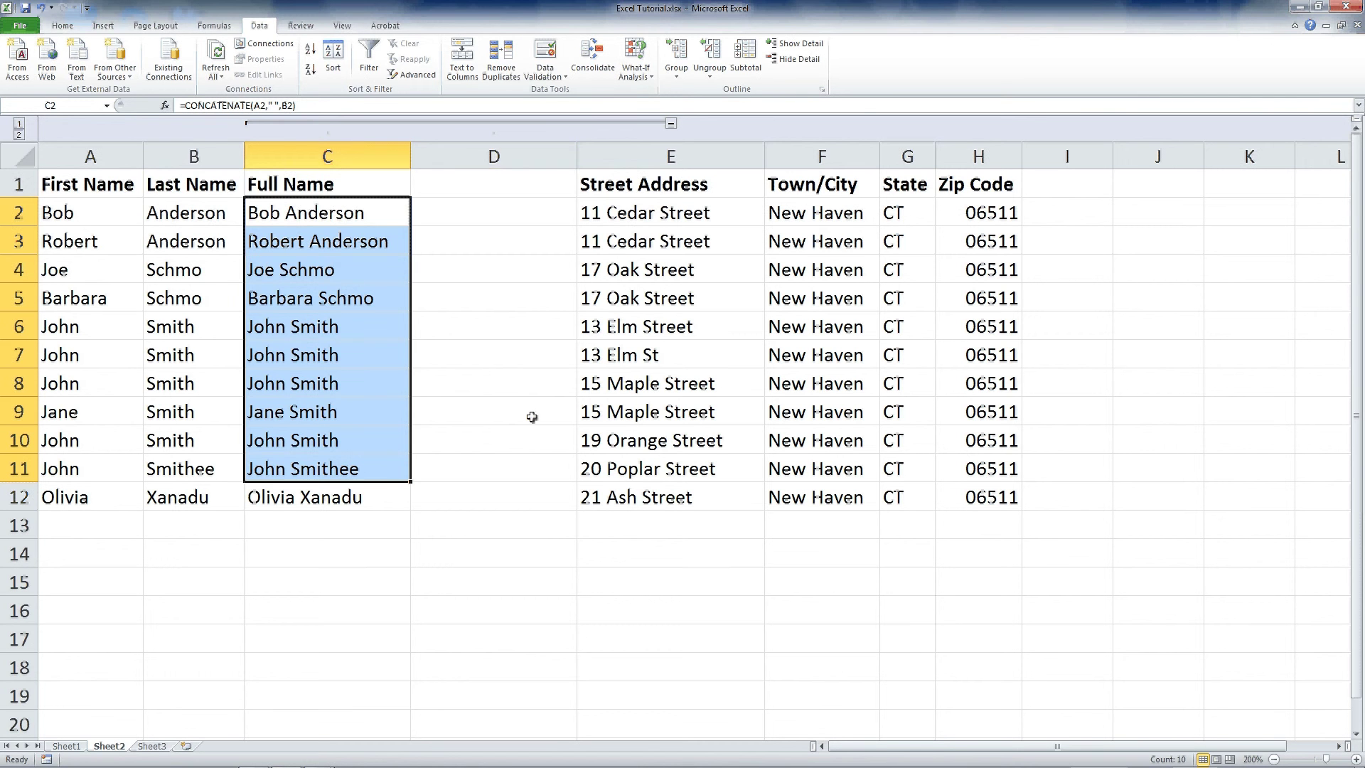
{"action": "left_click", "coordinate": [501, 258]}
{"action": "left_click", "coordinate": [343, 327]}
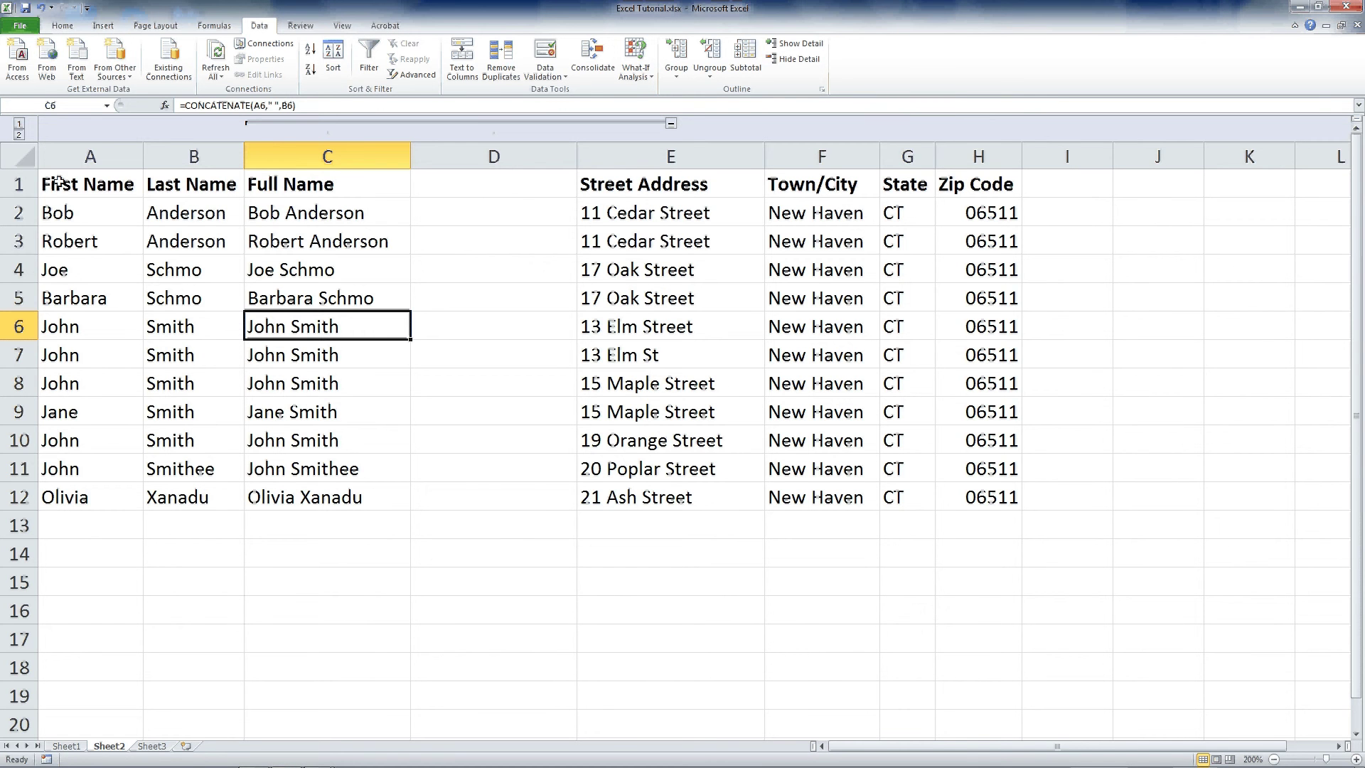
Step: Remove duplicate rows from the address table, checking only column C, leaving eight unique records
{"action": "left_click_drag", "start_coordinate": [59, 182], "coordinate": [975, 488]}
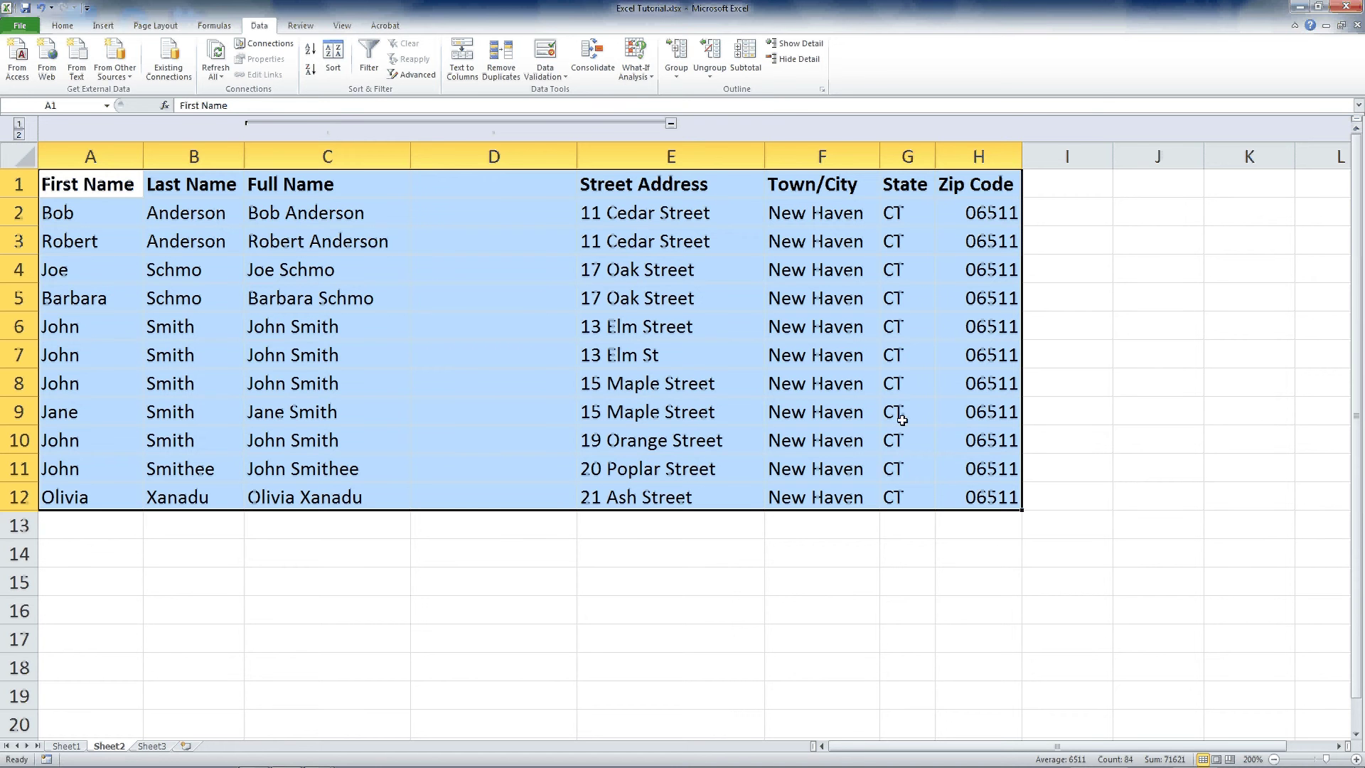
{"action": "left_click", "coordinate": [500, 68]}
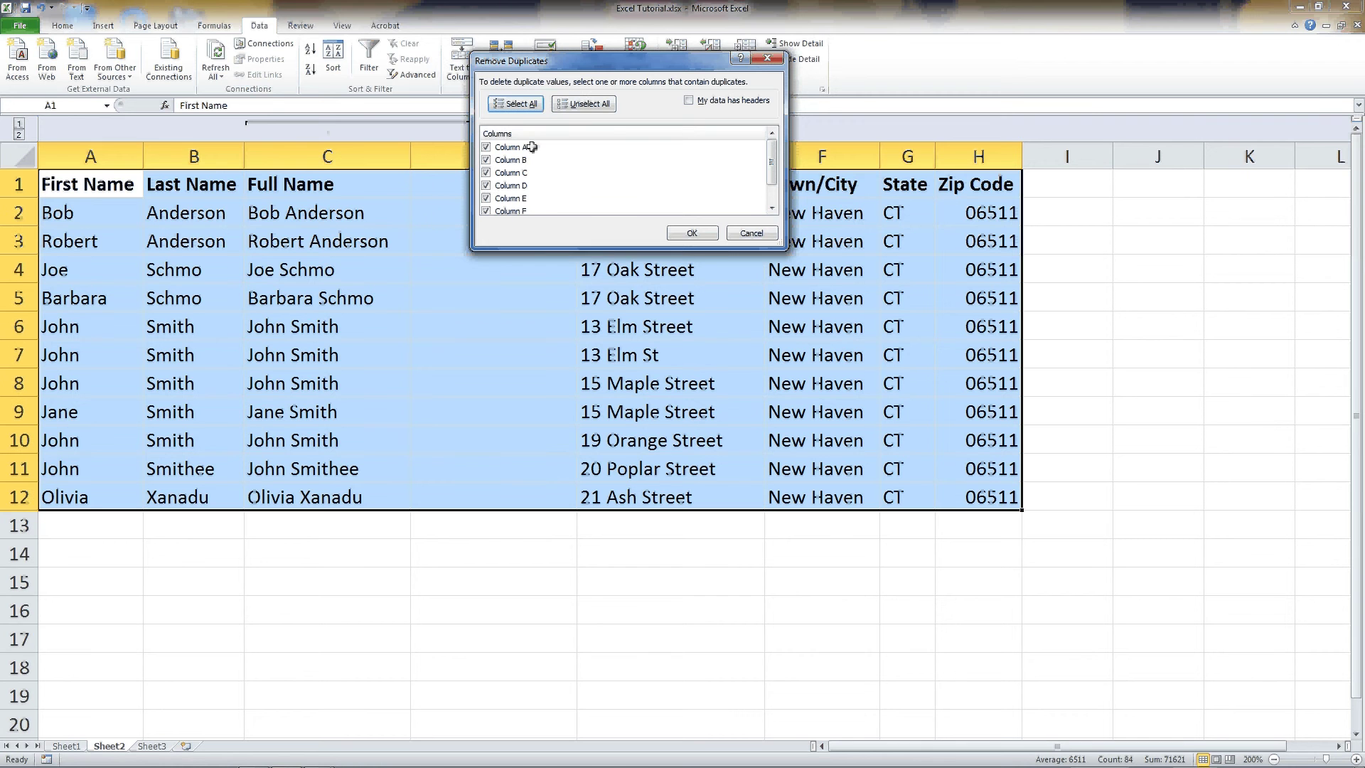
{"action": "left_click_drag", "start_coordinate": [550, 62], "coordinate": [421, 24]}
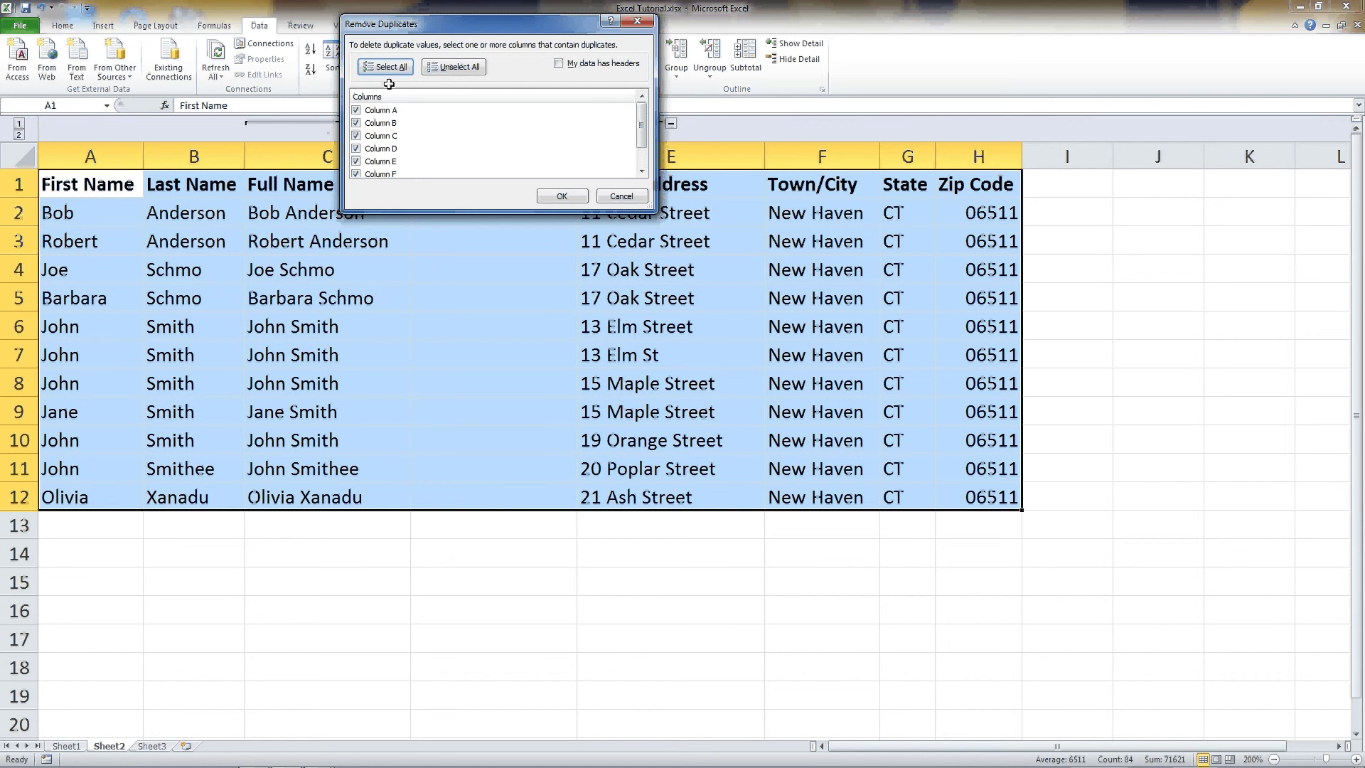
{"action": "left_click", "coordinate": [460, 65]}
{"action": "left_click_drag", "start_coordinate": [441, 26], "coordinate": [568, 78]}
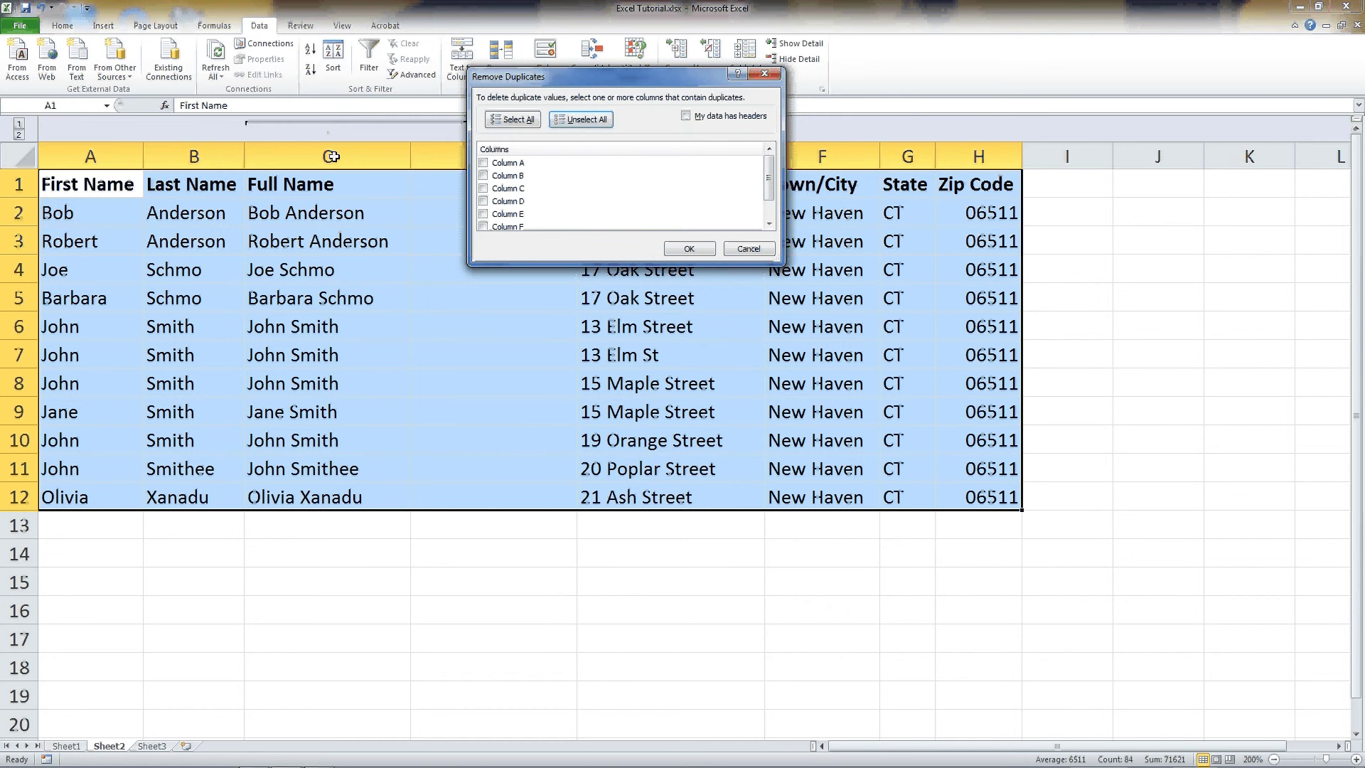
{"action": "left_click", "coordinate": [483, 188]}
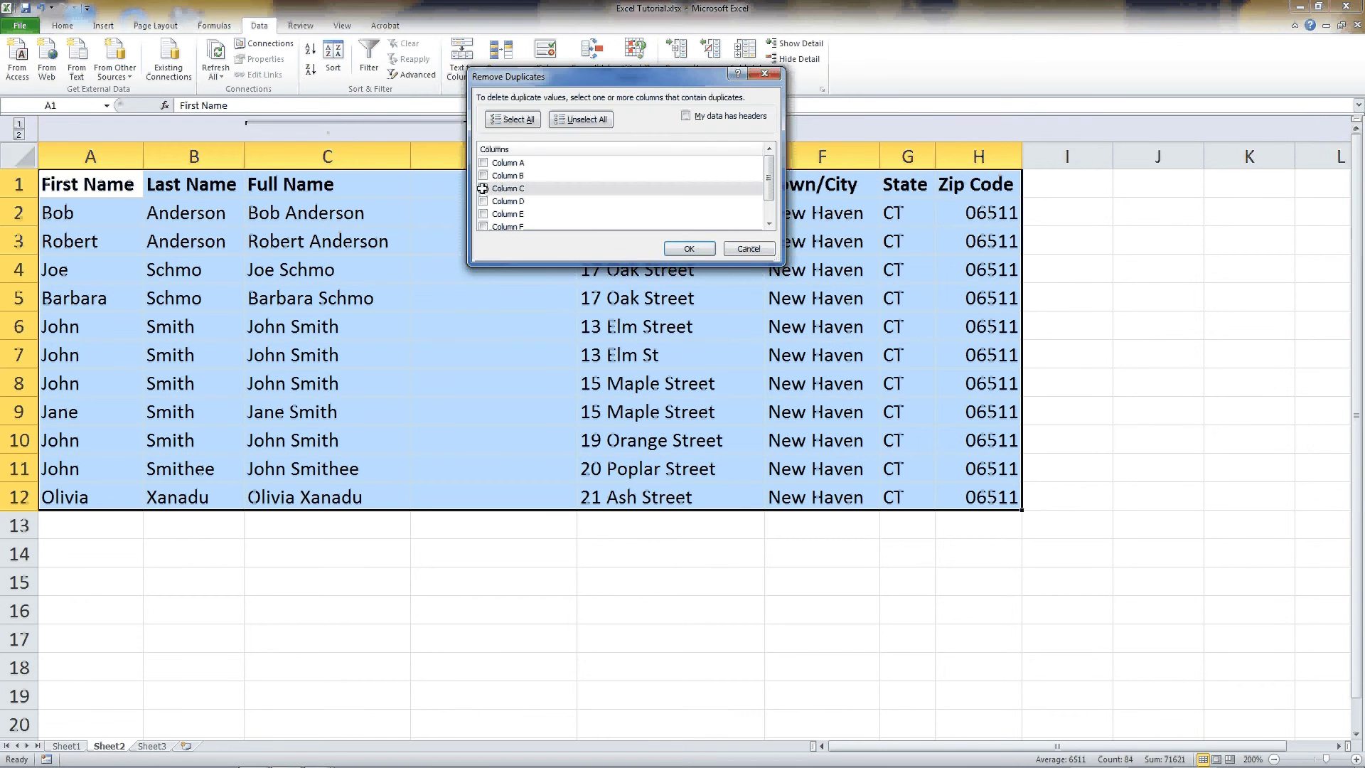
{"action": "left_click", "coordinate": [688, 249]}
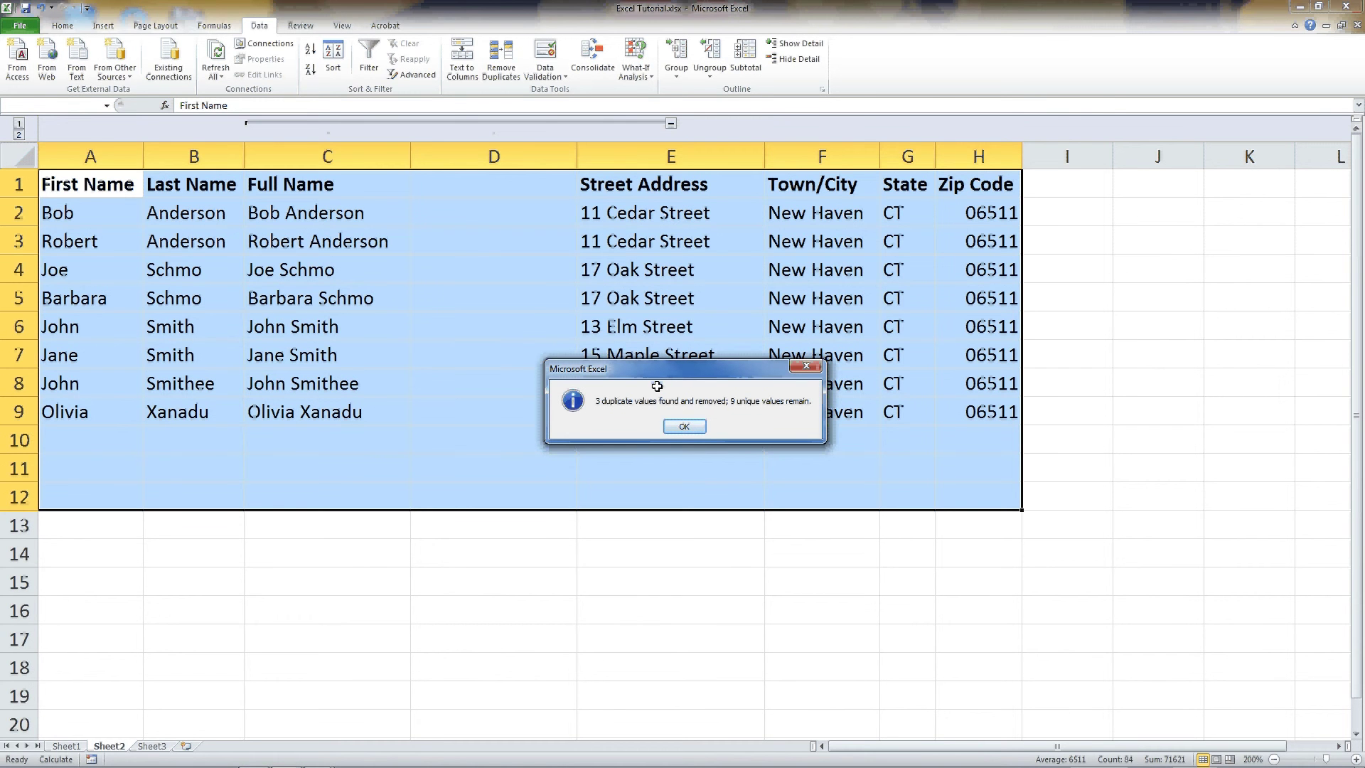
{"action": "left_click_drag", "start_coordinate": [654, 364], "coordinate": [511, 287]}
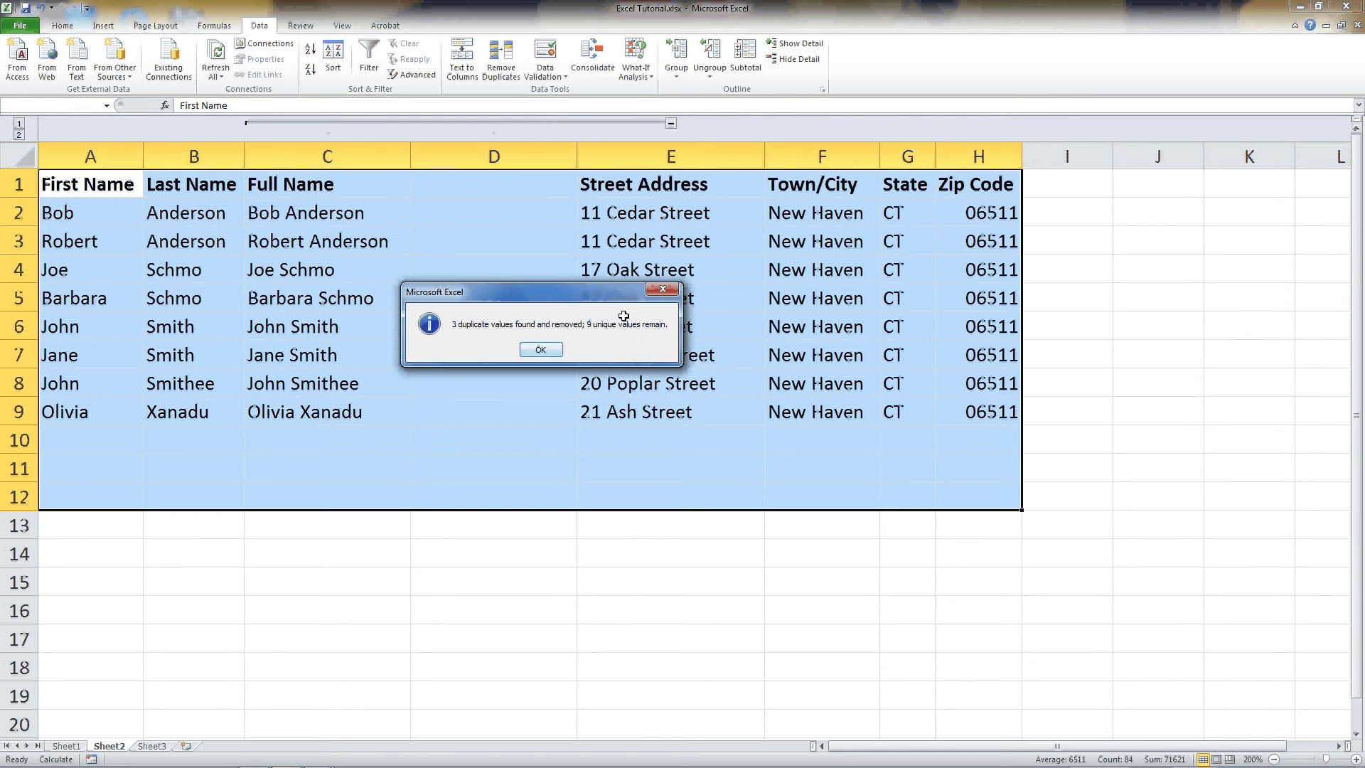
{"action": "left_click", "coordinate": [531, 352]}
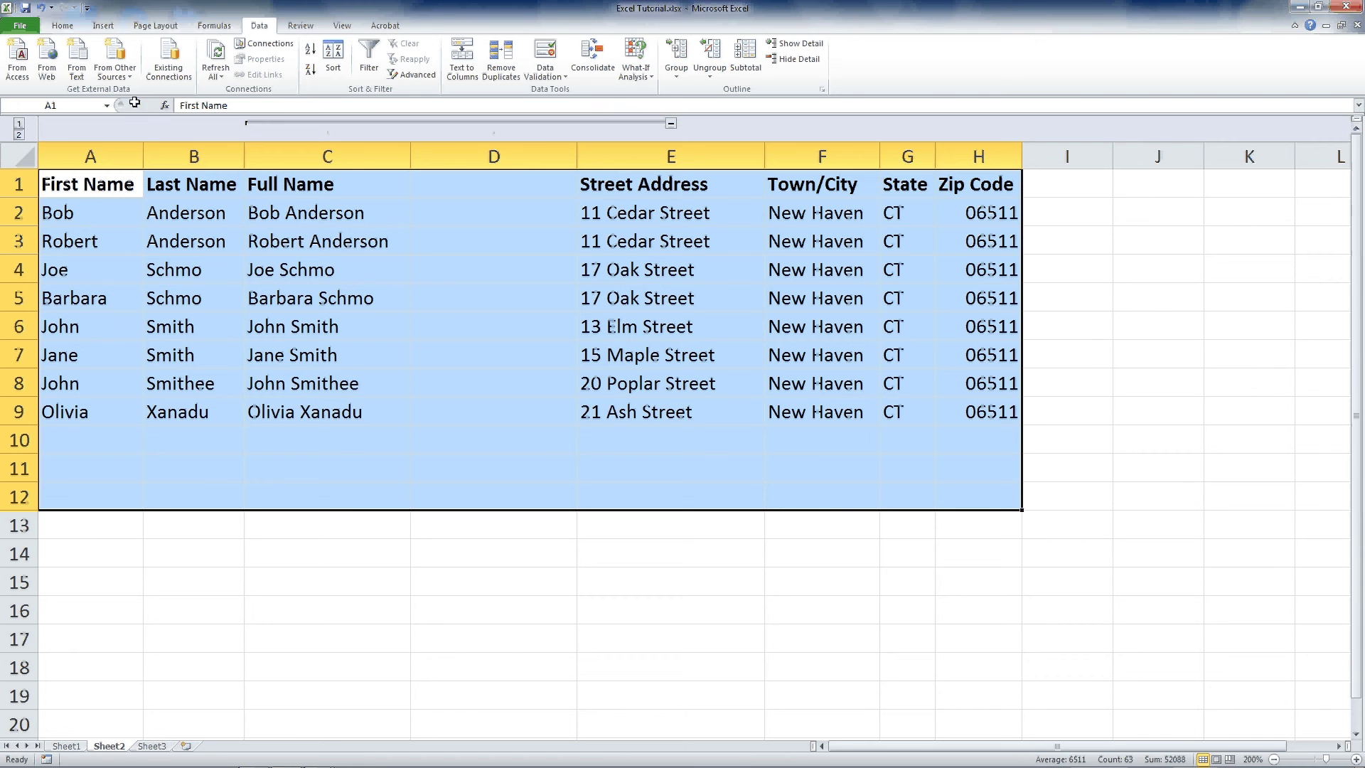
Step: Undo the duplicate removal to restore all eleven records, then switch to Sheet3
{"action": "left_click", "coordinate": [39, 7]}
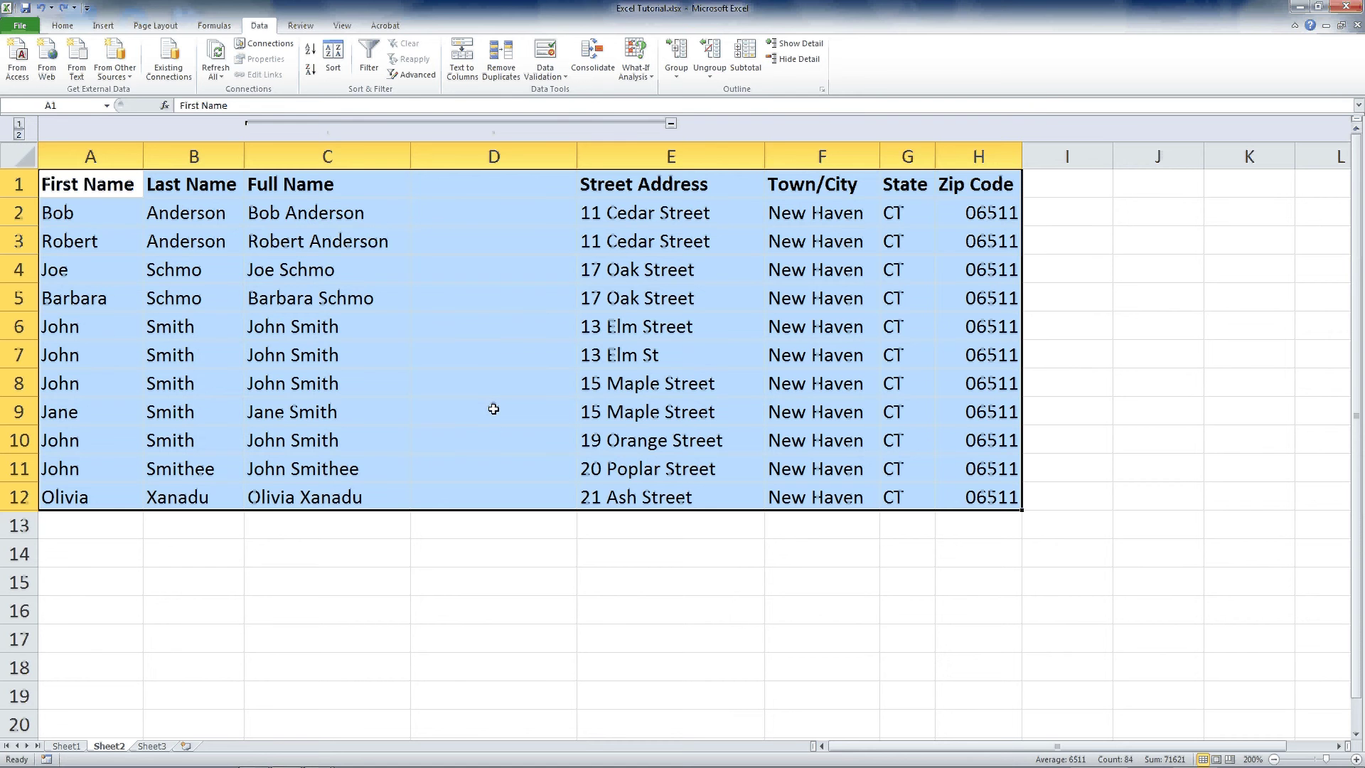
{"action": "left_click", "coordinate": [160, 745]}
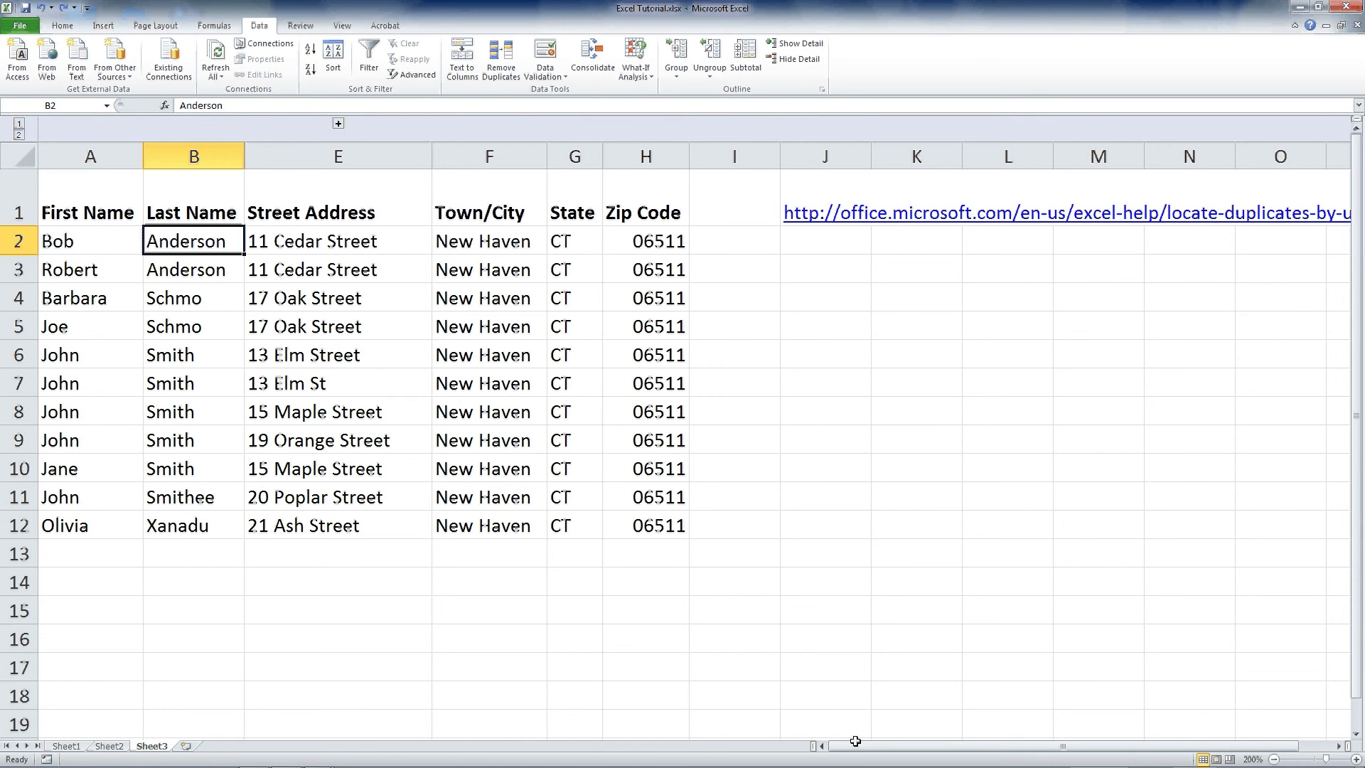
{"action": "left_click_drag", "start_coordinate": [855, 741], "coordinate": [563, 753]}
Step: Expand the hidden C–D columns, toggle bold on Bob in A2 and back, then start conditional formatting on C2
{"action": "left_click", "coordinate": [336, 123]}
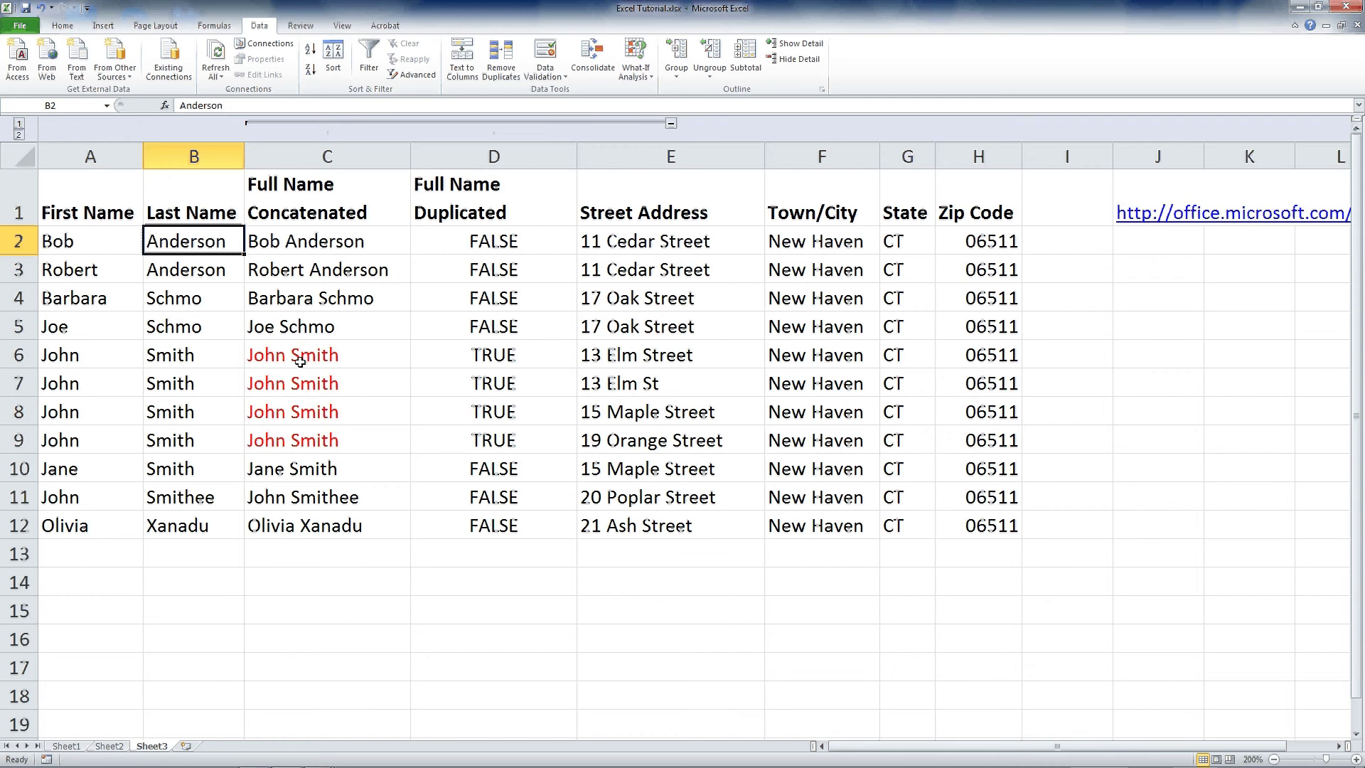
{"action": "left_click", "coordinate": [90, 236]}
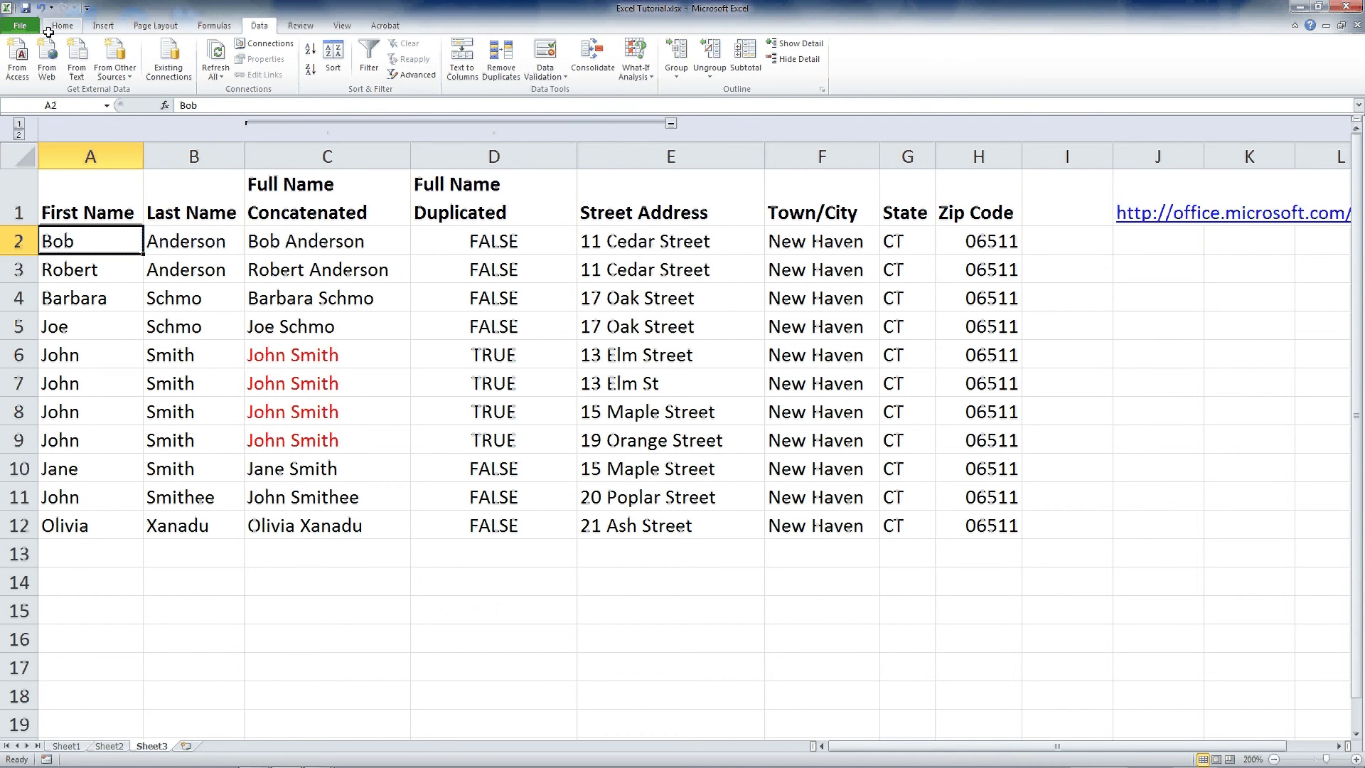
{"action": "left_click", "coordinate": [51, 27]}
{"action": "left_click", "coordinate": [119, 69]}
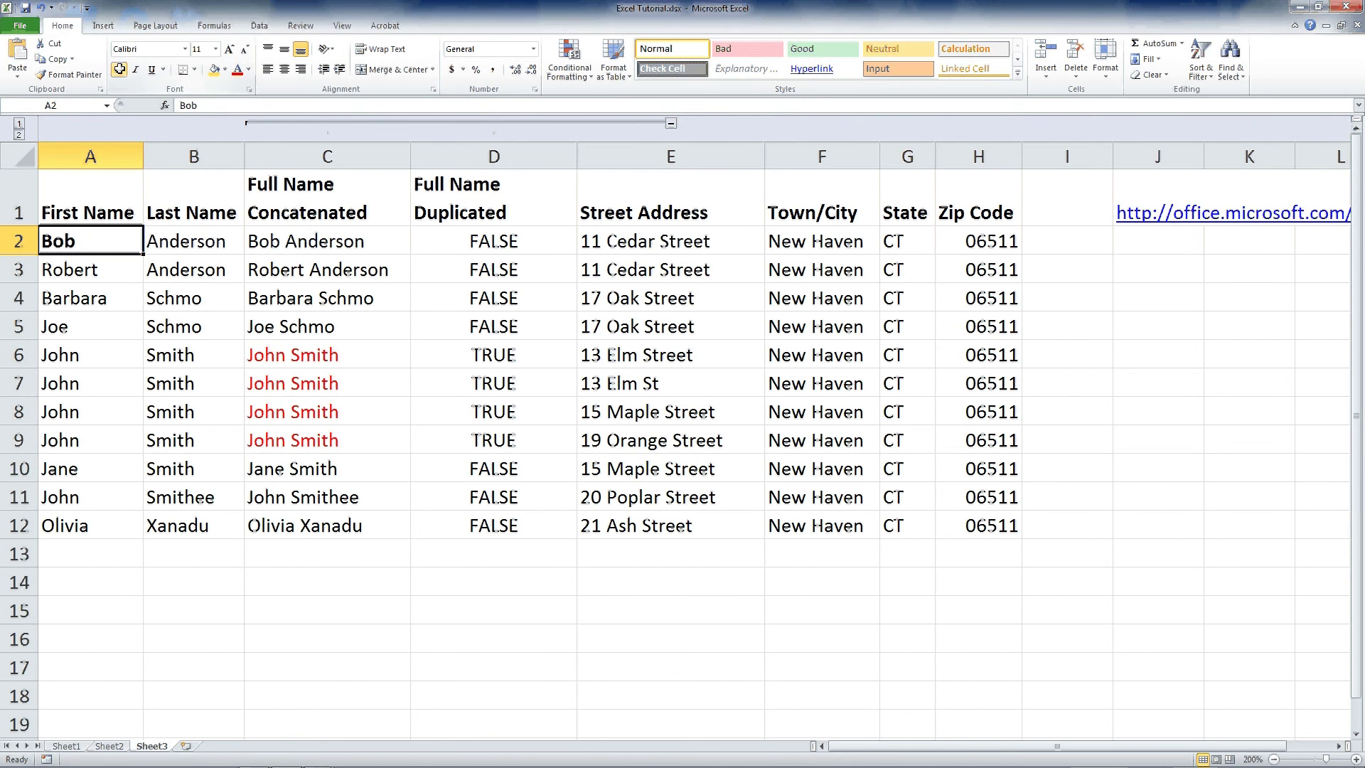
{"action": "left_click", "coordinate": [119, 69]}
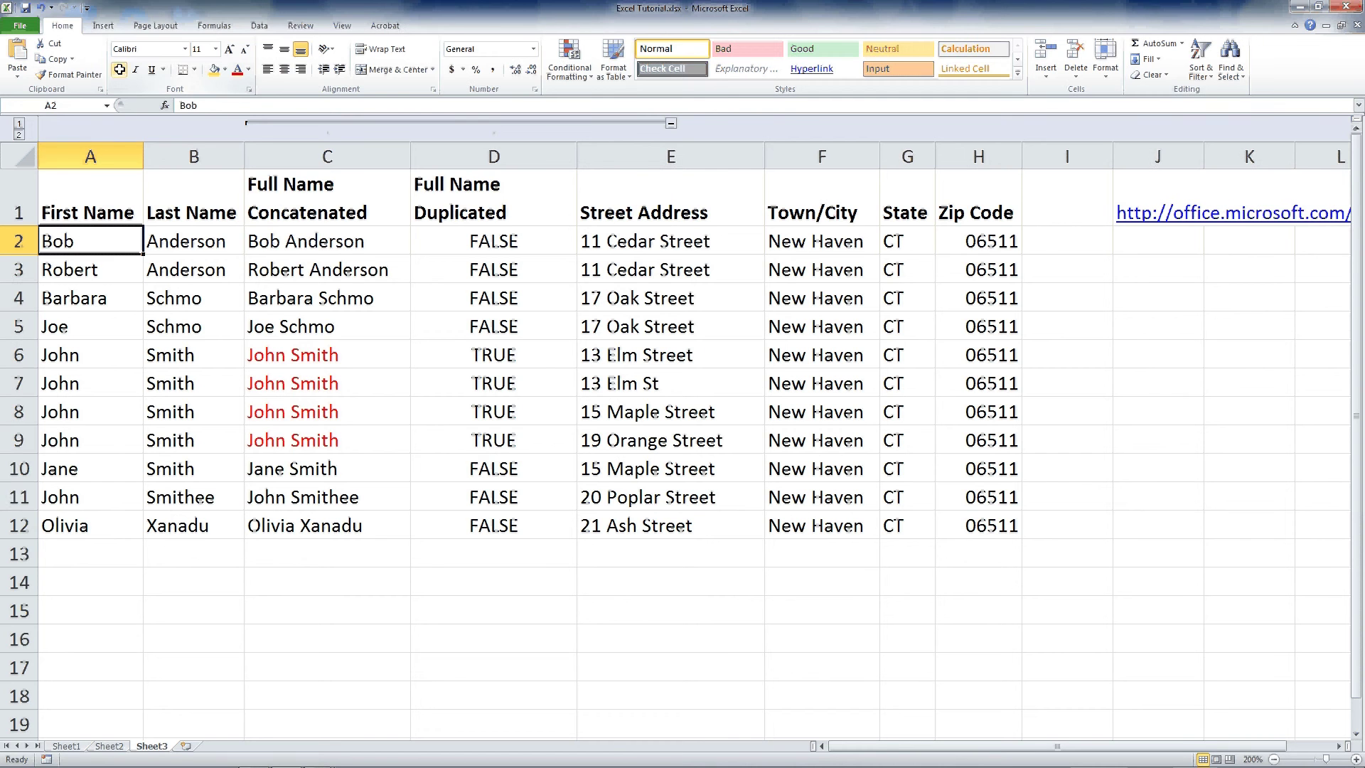
{"action": "left_click", "coordinate": [387, 246]}
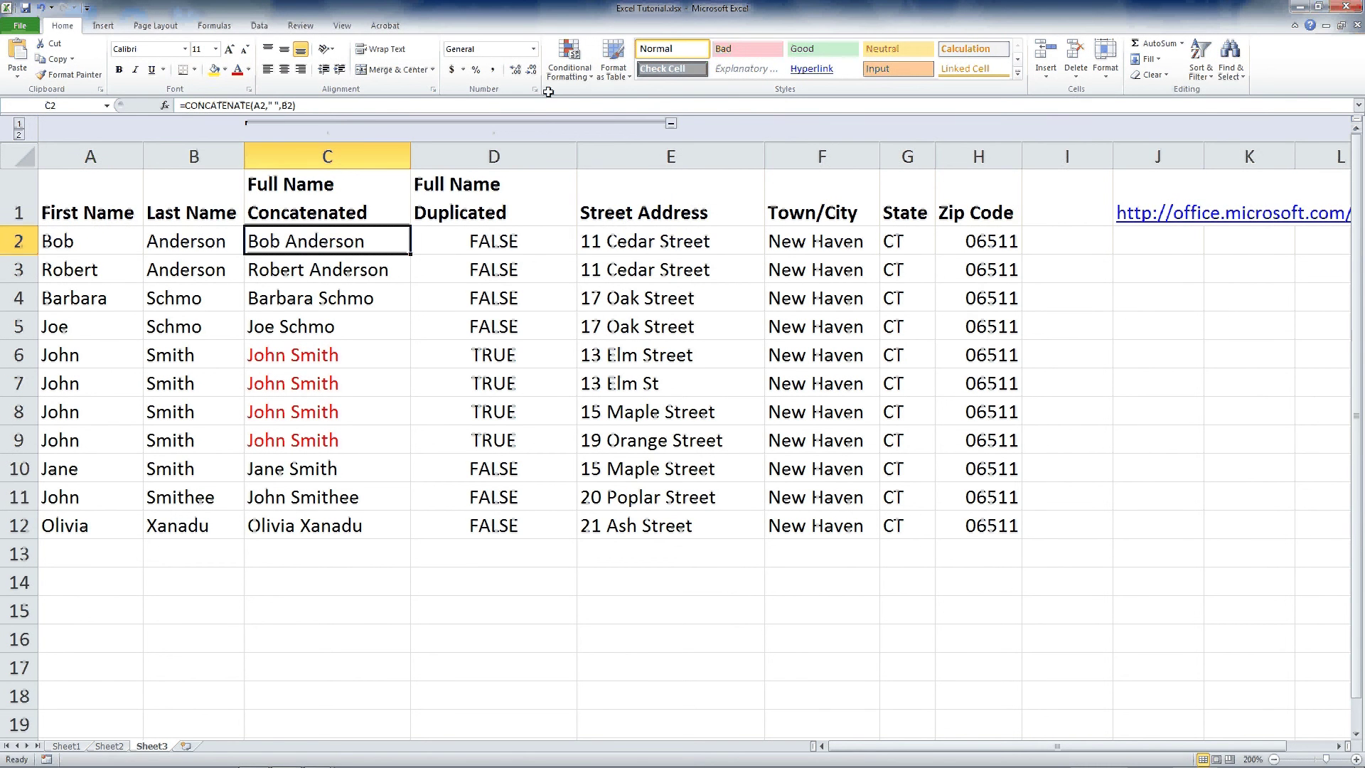
{"action": "left_click", "coordinate": [565, 74]}
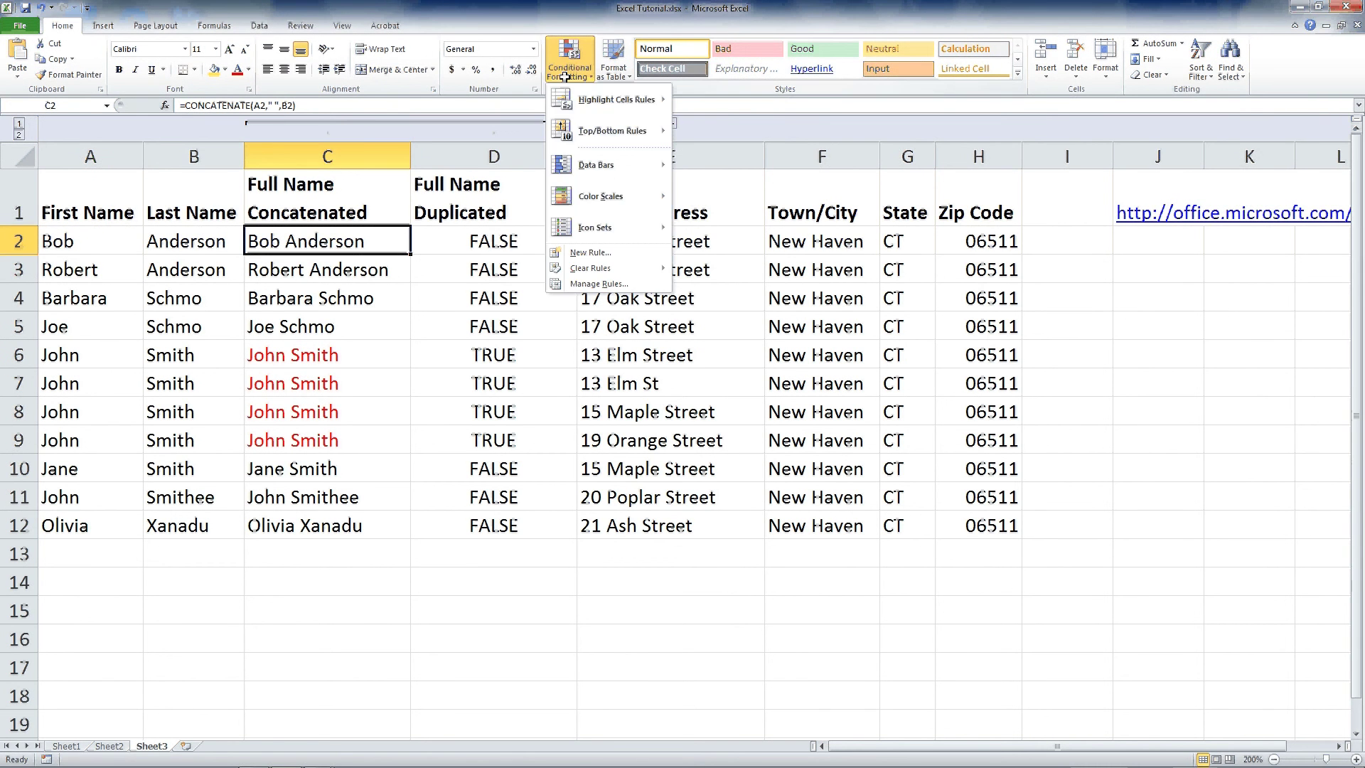
Step: Confirm the red duplicate-name rule applies to =$C$2:$C$12 in the Rules Manager
{"action": "left_click", "coordinate": [581, 284]}
{"action": "left_click_drag", "start_coordinate": [639, 82], "coordinate": [715, 287]}
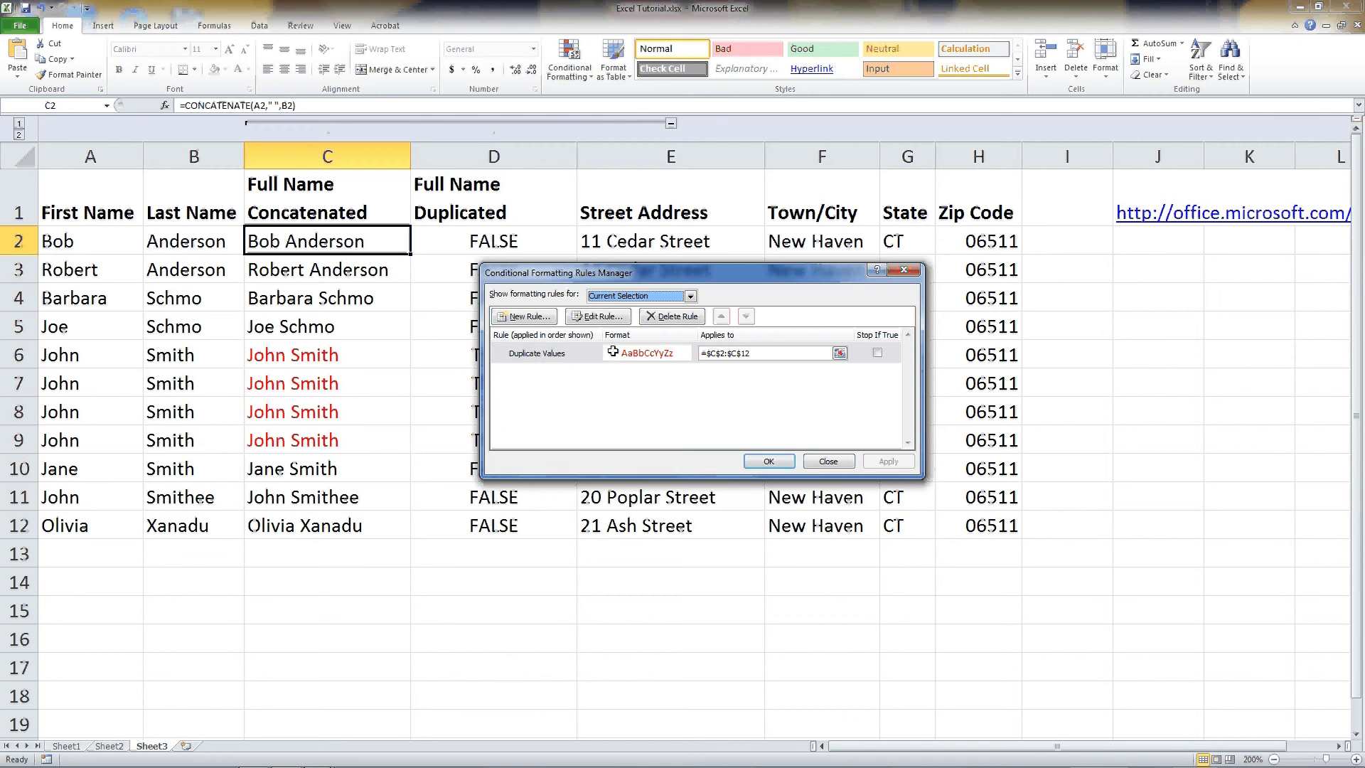
{"action": "left_click", "coordinate": [839, 354]}
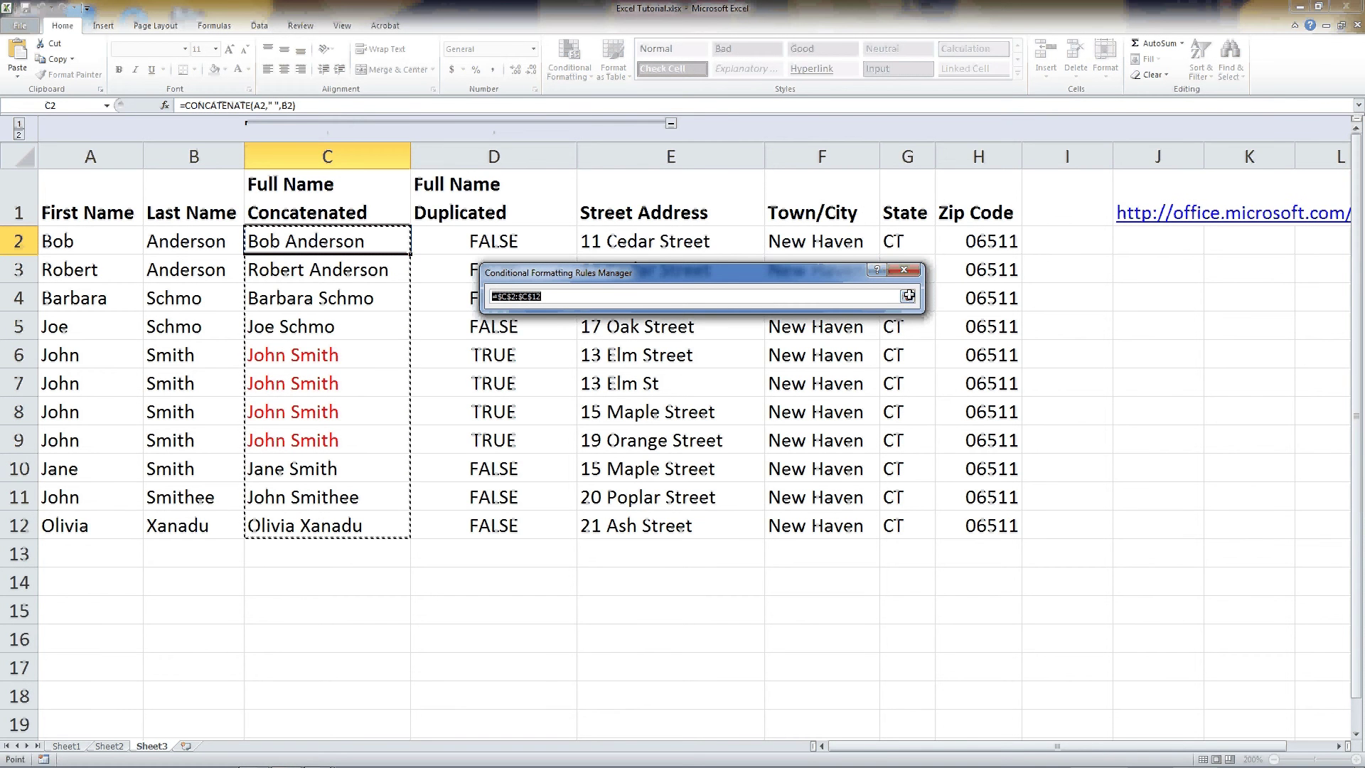
{"action": "left_click", "coordinate": [909, 297]}
Step: Close the Rules Manager, select street address cell E2, and start a new conditional formatting rule
{"action": "left_click", "coordinate": [904, 270]}
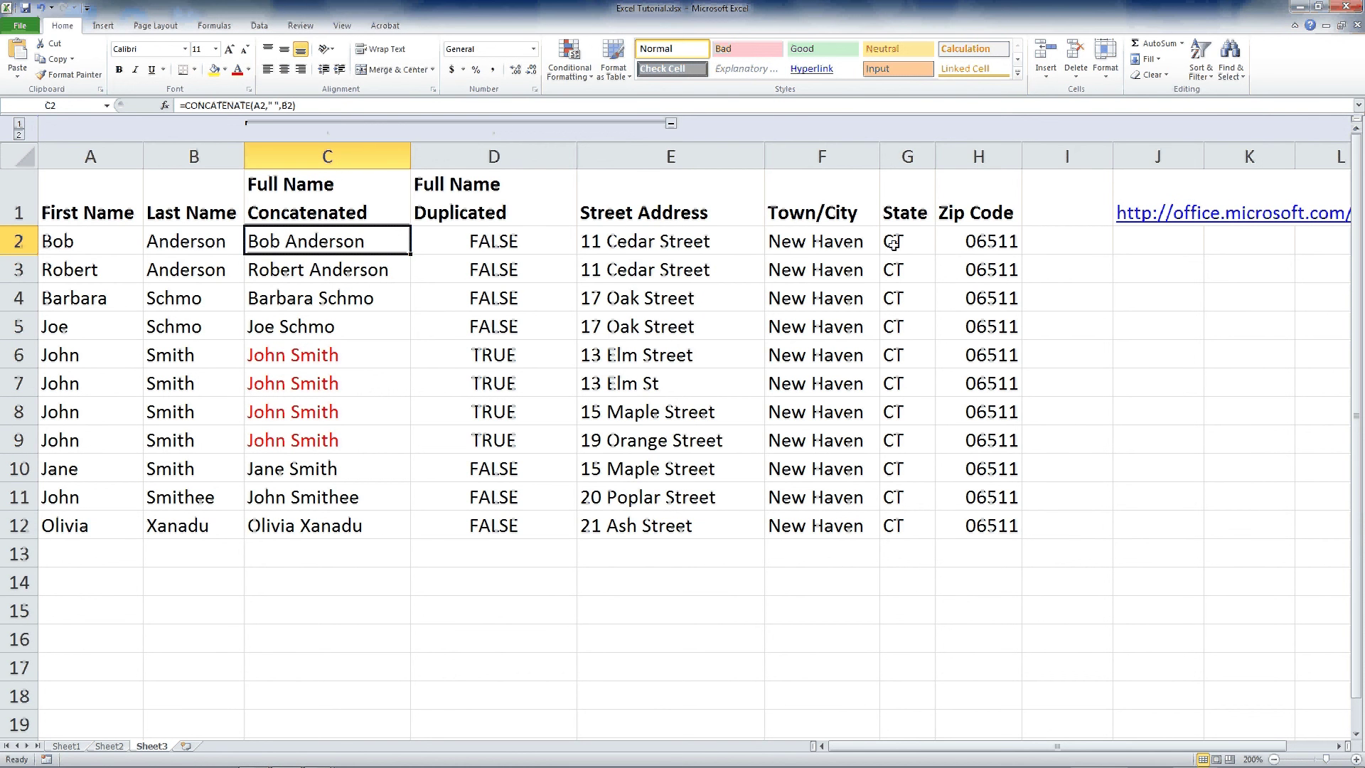
{"action": "left_click", "coordinate": [831, 242]}
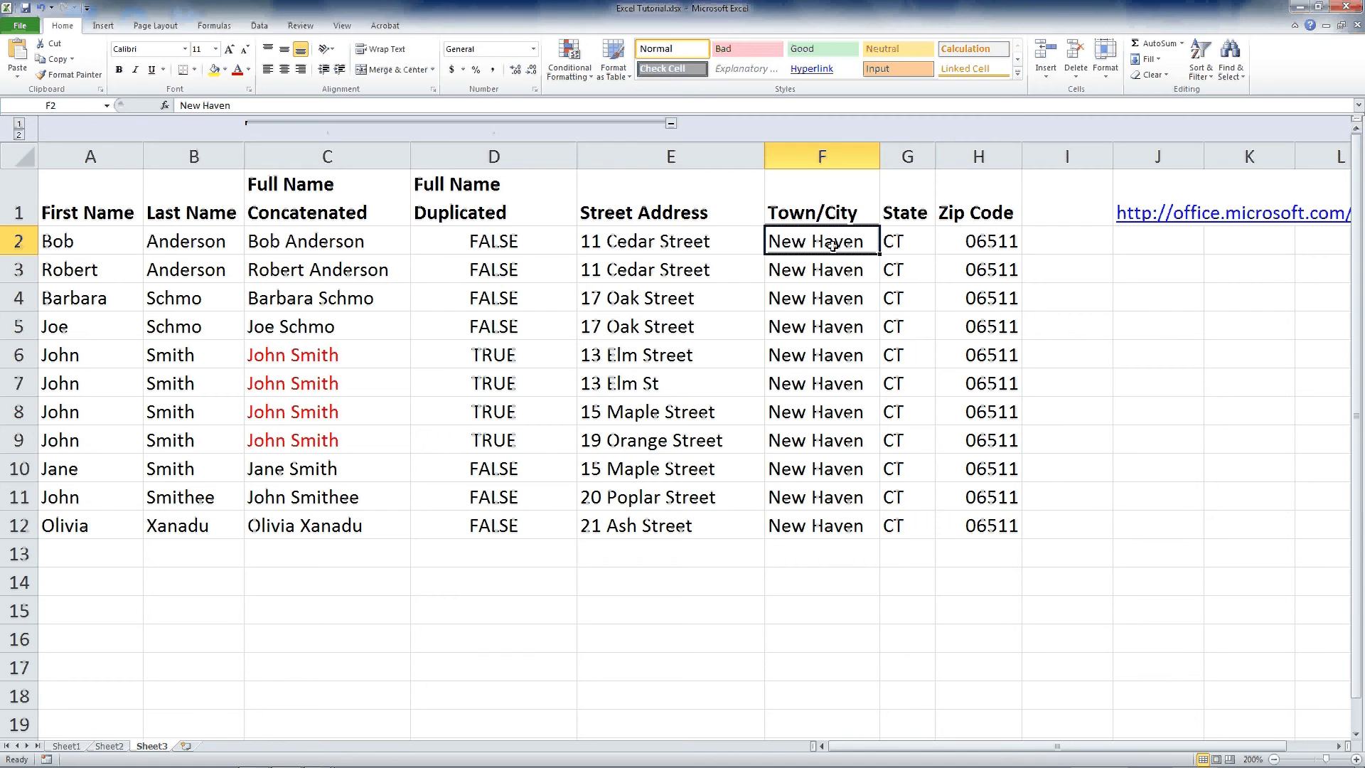
{"action": "left_click", "coordinate": [654, 245]}
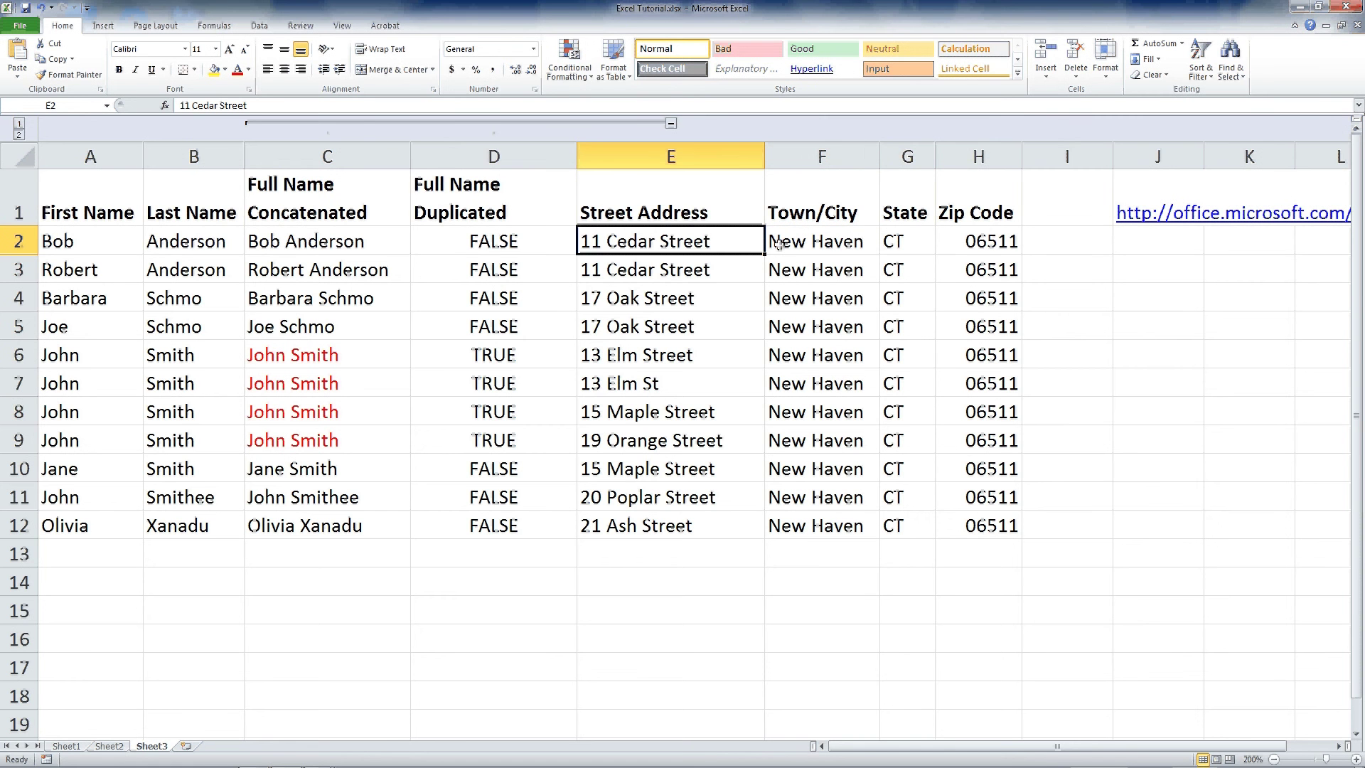
{"action": "left_click", "coordinate": [569, 71]}
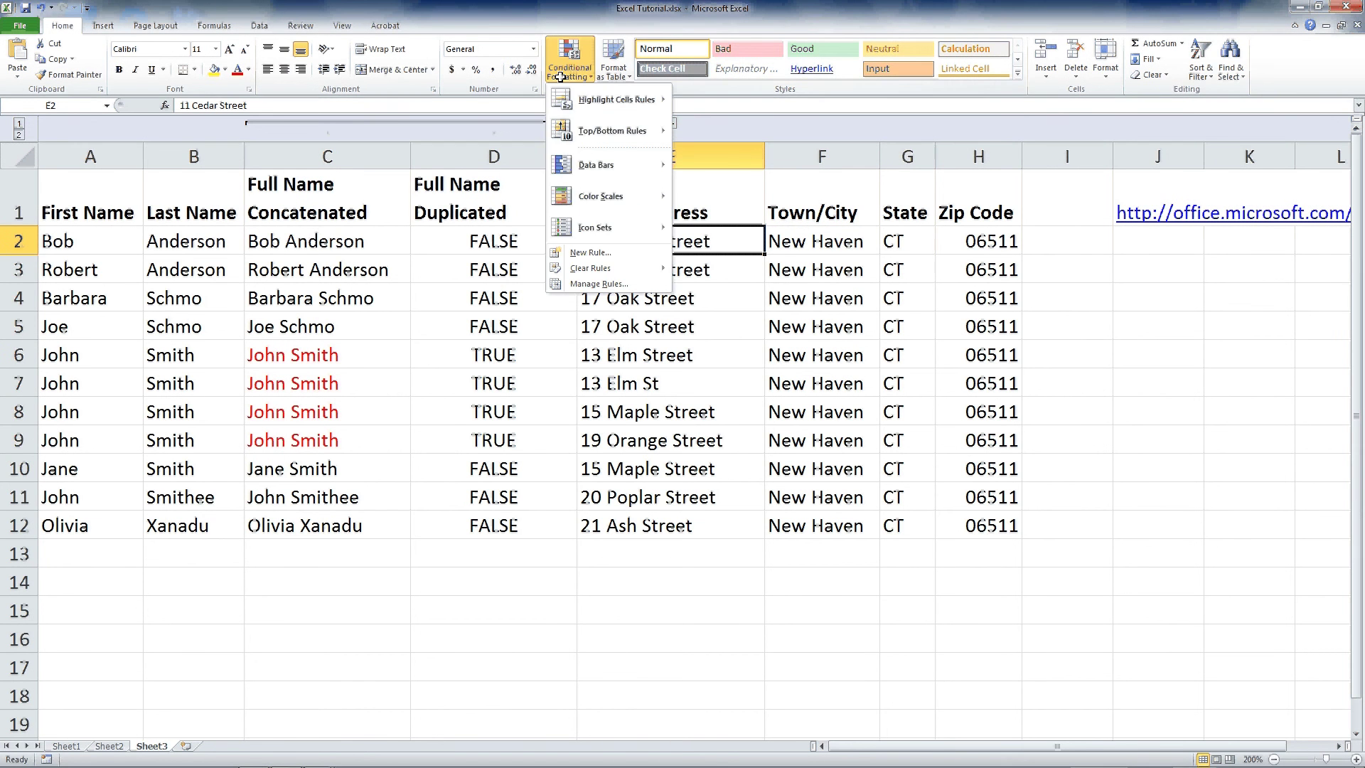
{"action": "left_click", "coordinate": [591, 252]}
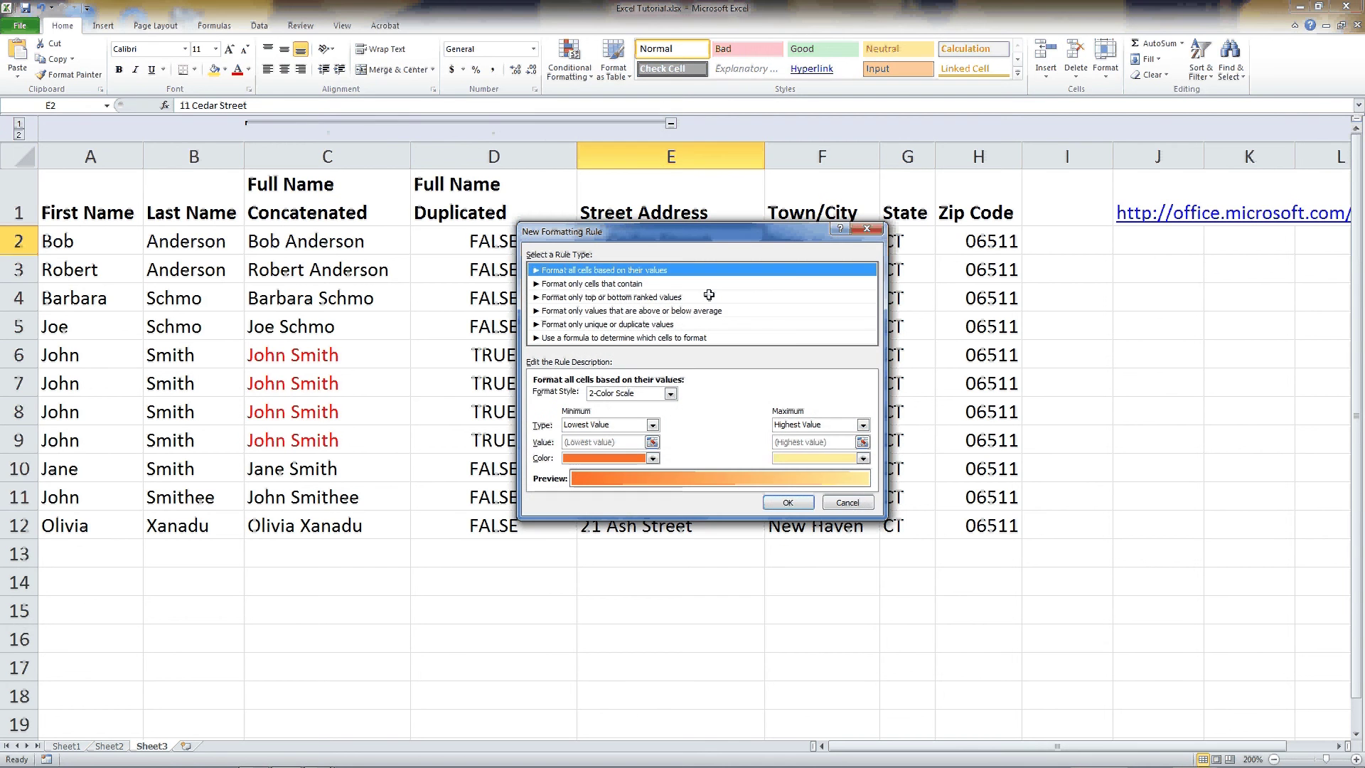
Step: Set the new rule to format duplicate values in red font and confirm it
{"action": "left_click", "coordinate": [654, 324]}
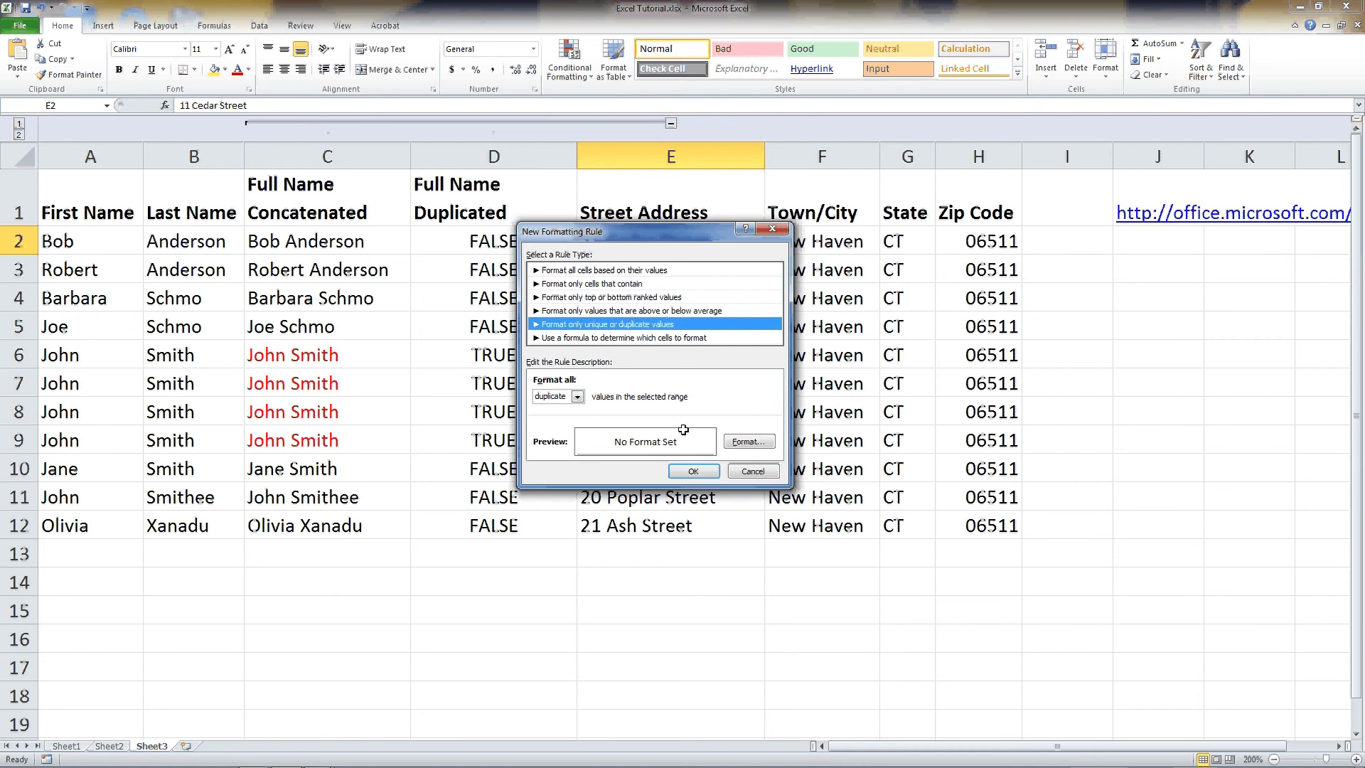
{"action": "left_click", "coordinate": [737, 441]}
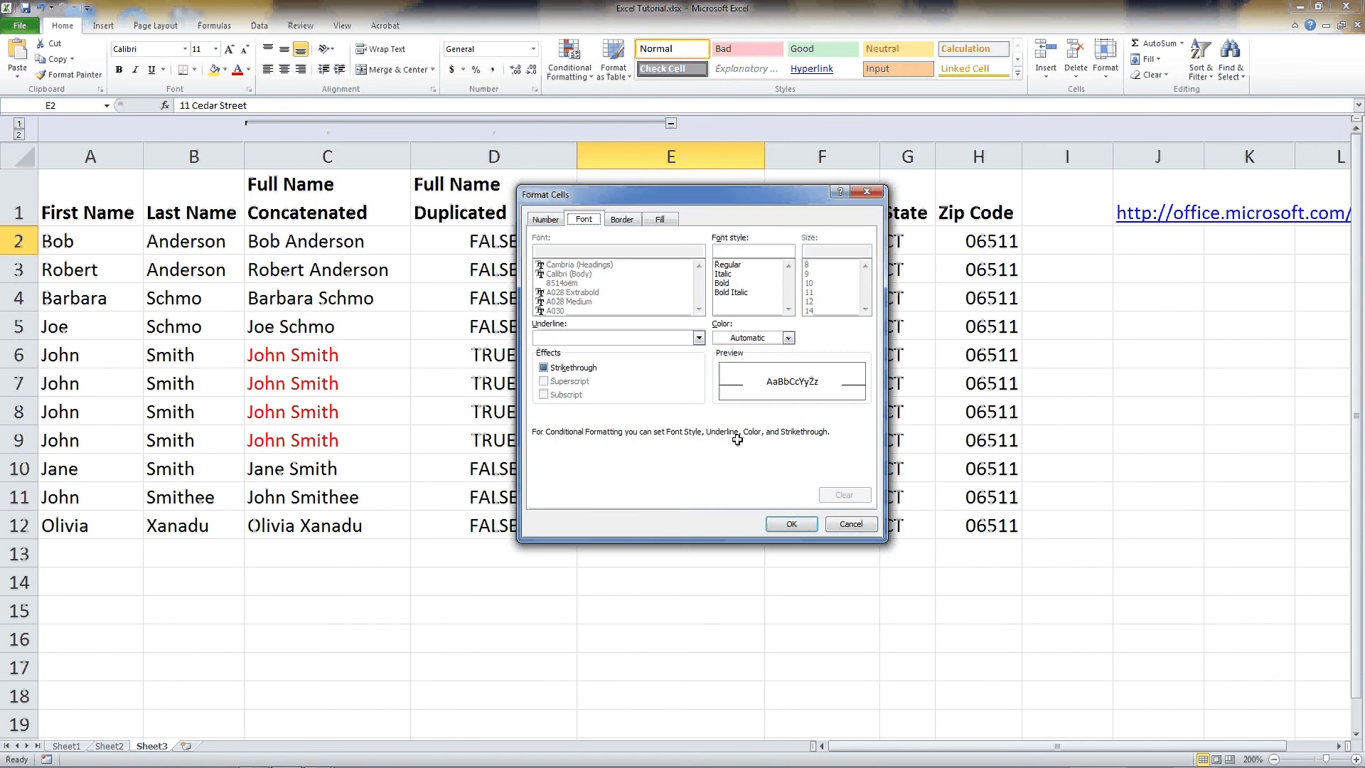
{"action": "left_click", "coordinate": [529, 221]}
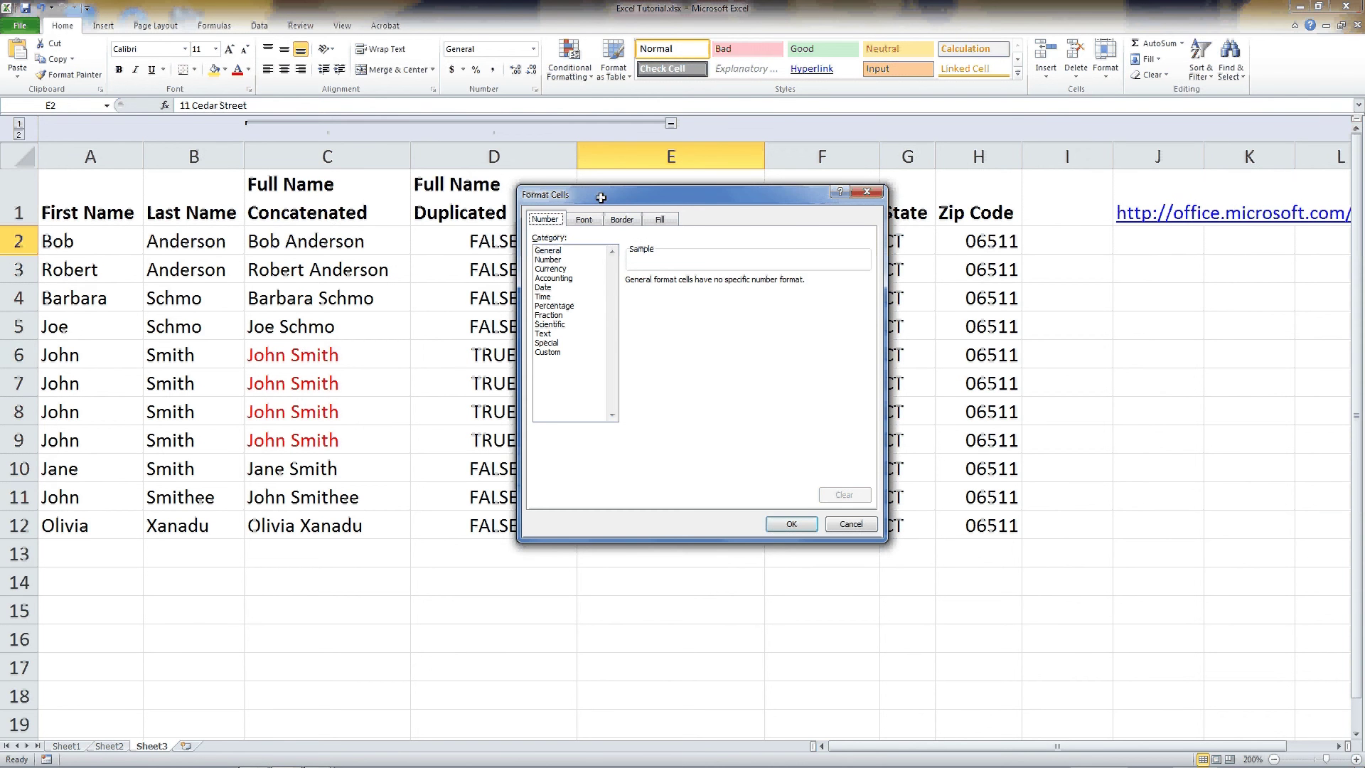
{"action": "left_click", "coordinate": [582, 220]}
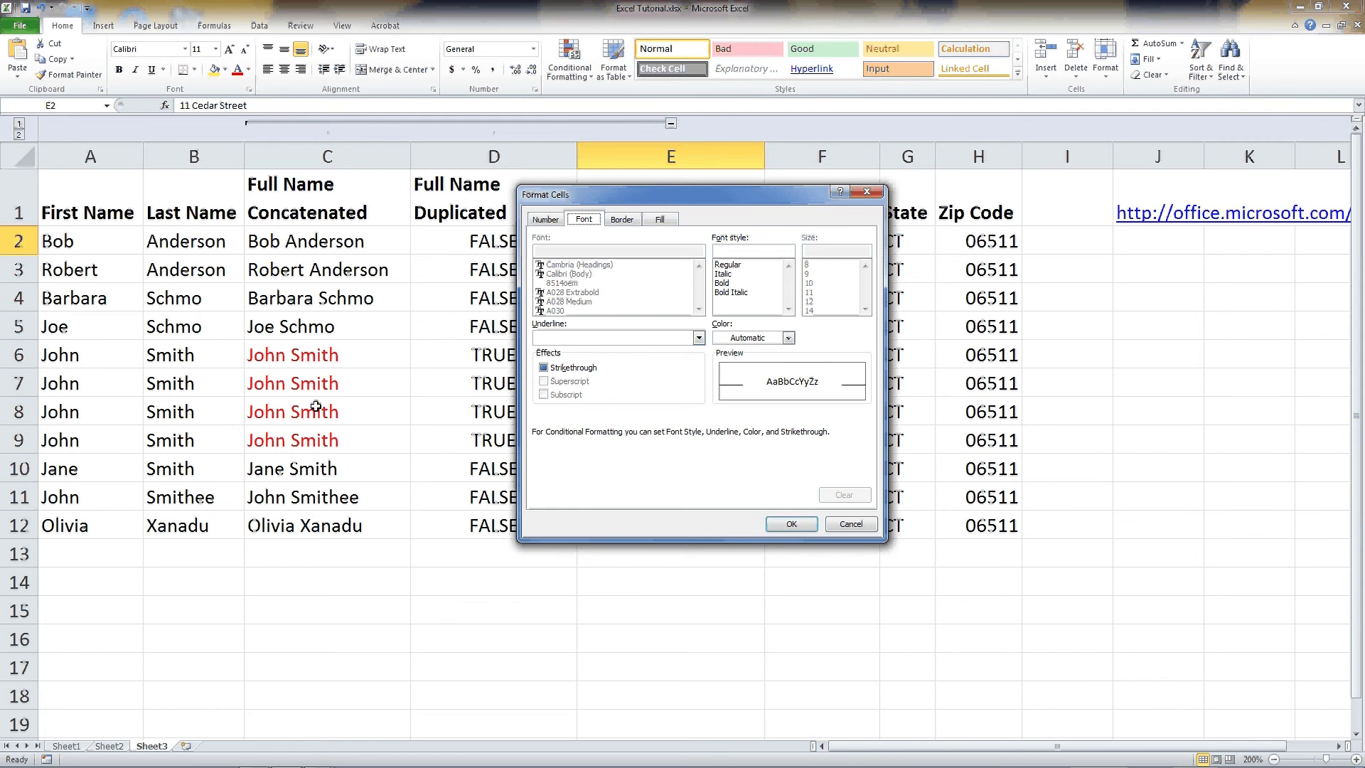
{"action": "left_click", "coordinate": [789, 338]}
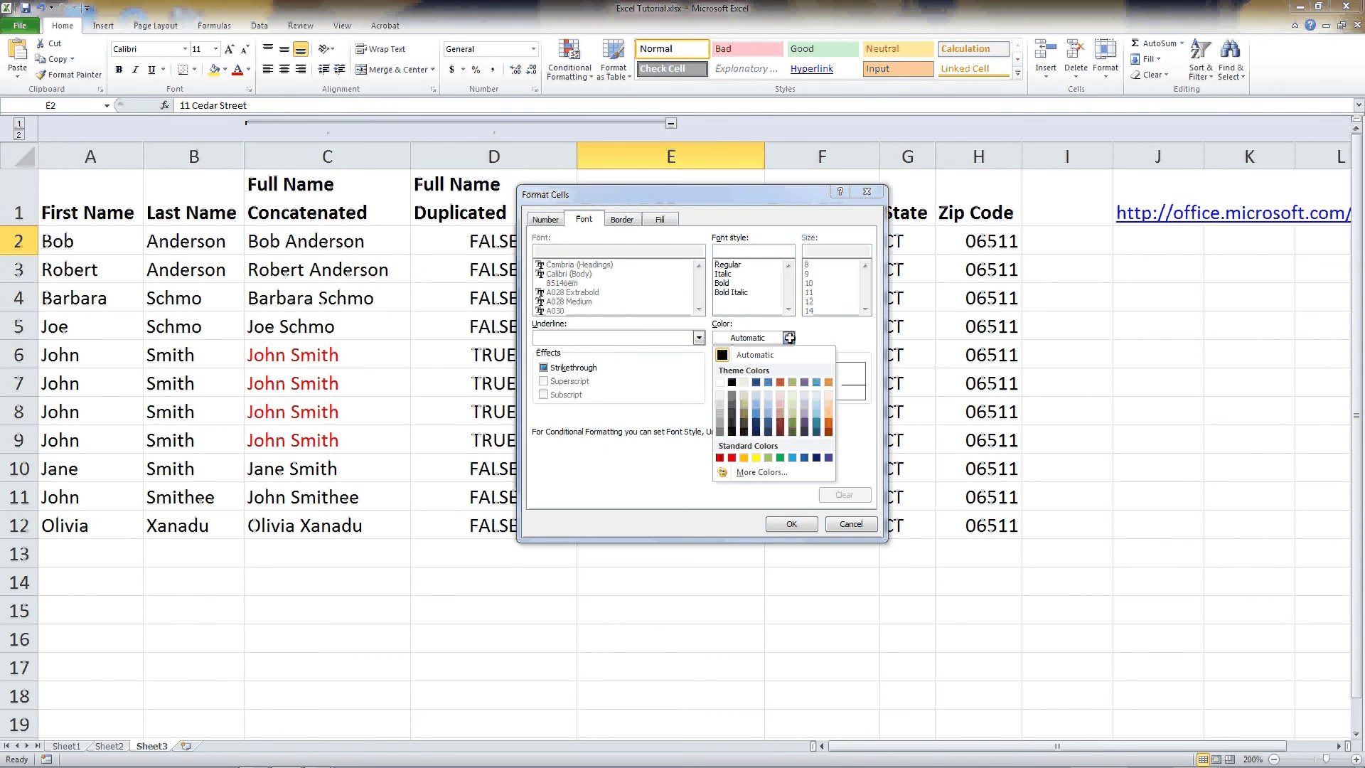
{"action": "left_click", "coordinate": [732, 459]}
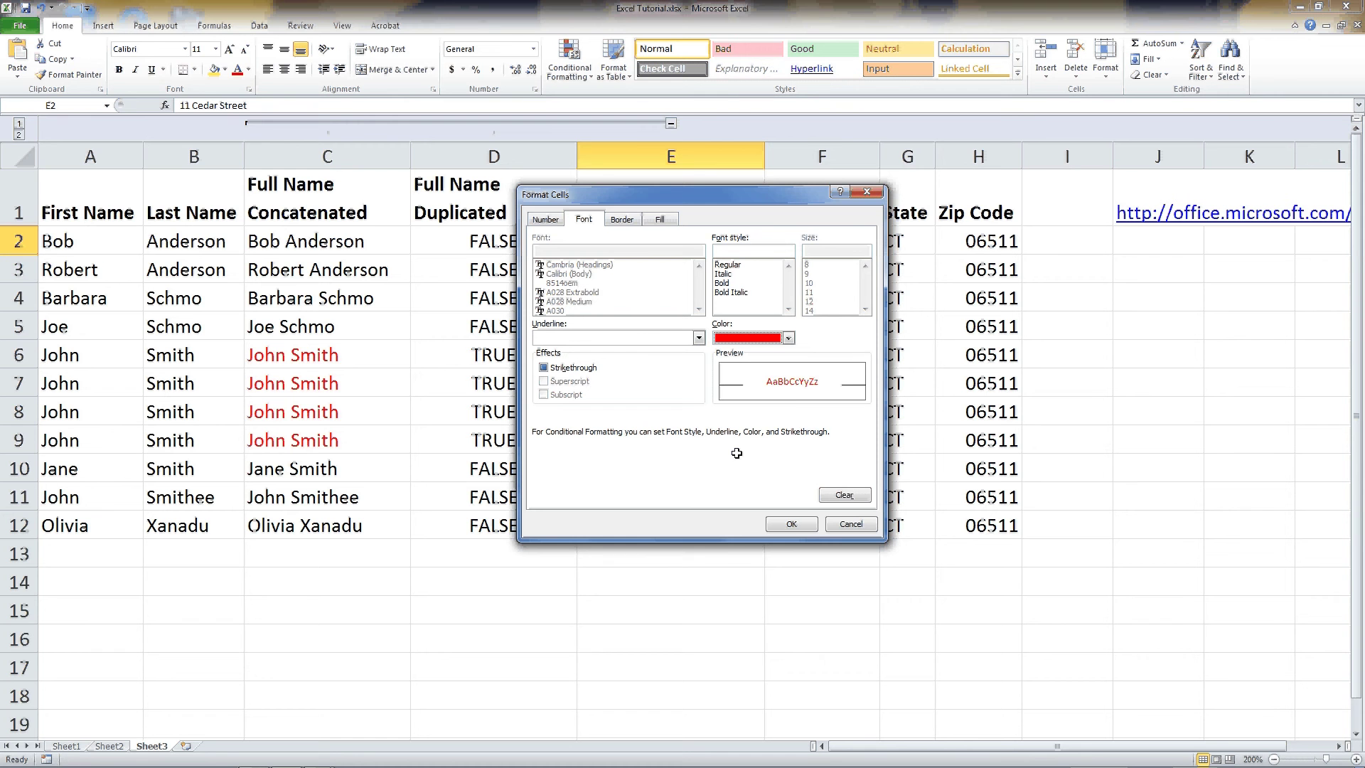
{"action": "left_click", "coordinate": [780, 521]}
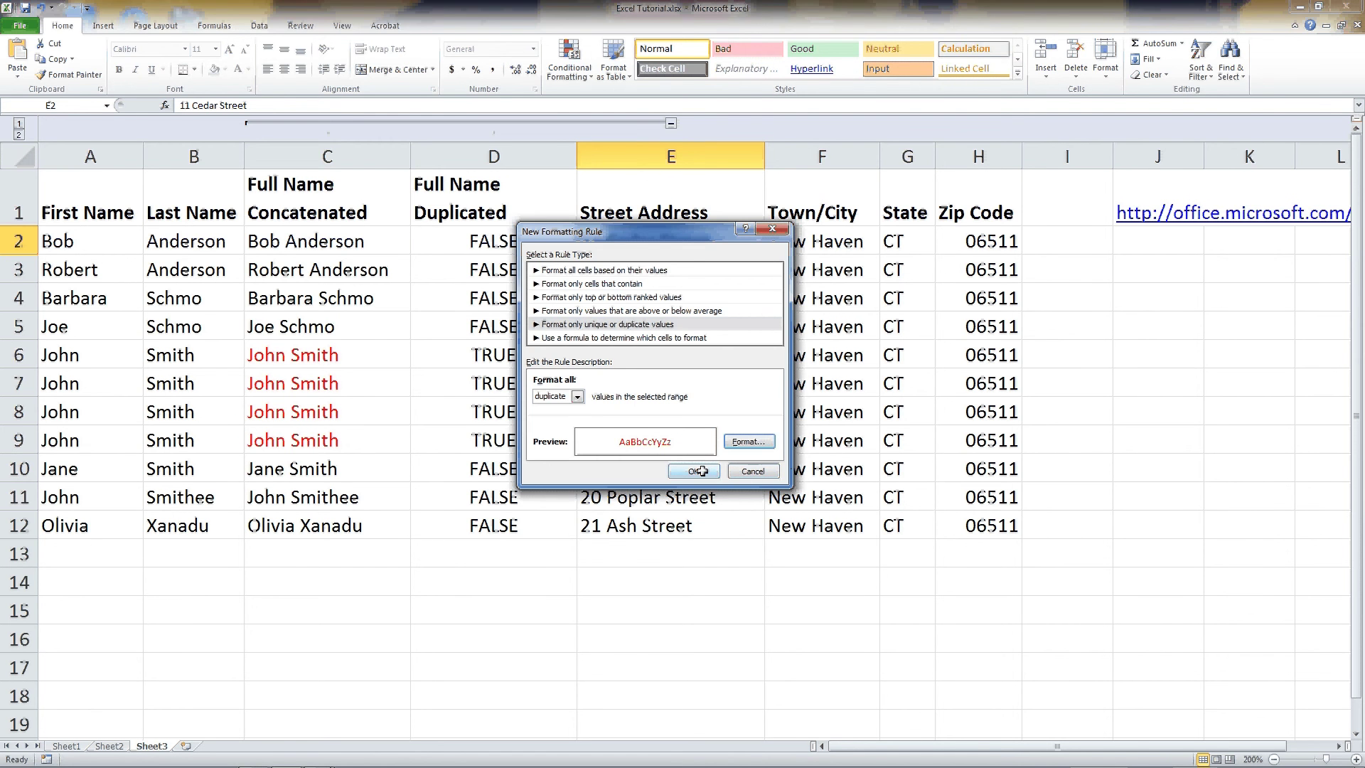
{"action": "left_click", "coordinate": [701, 470]}
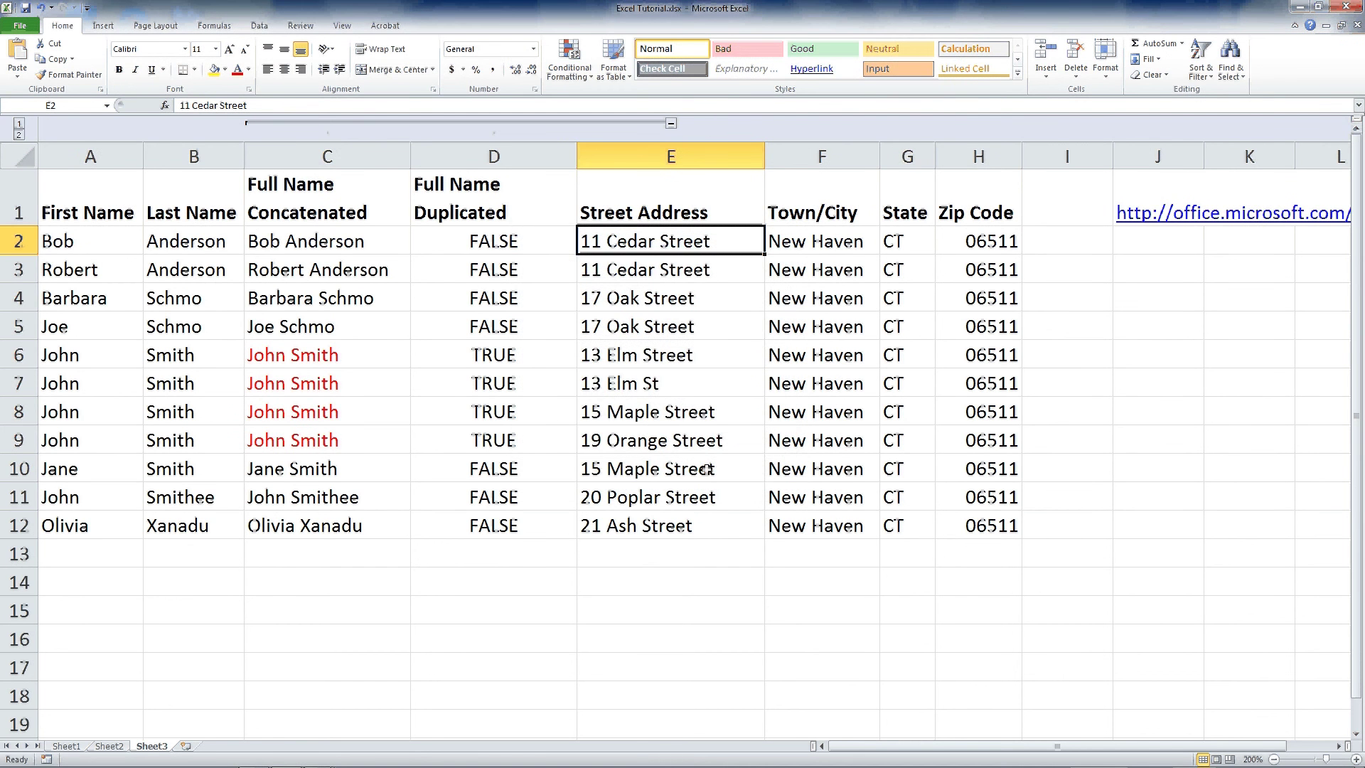
Step: Change the Duplicate Values rule's Applies to range to =$E$2:$E$12 so repeated street addresses turn red
{"action": "right_click", "coordinate": [701, 245]}
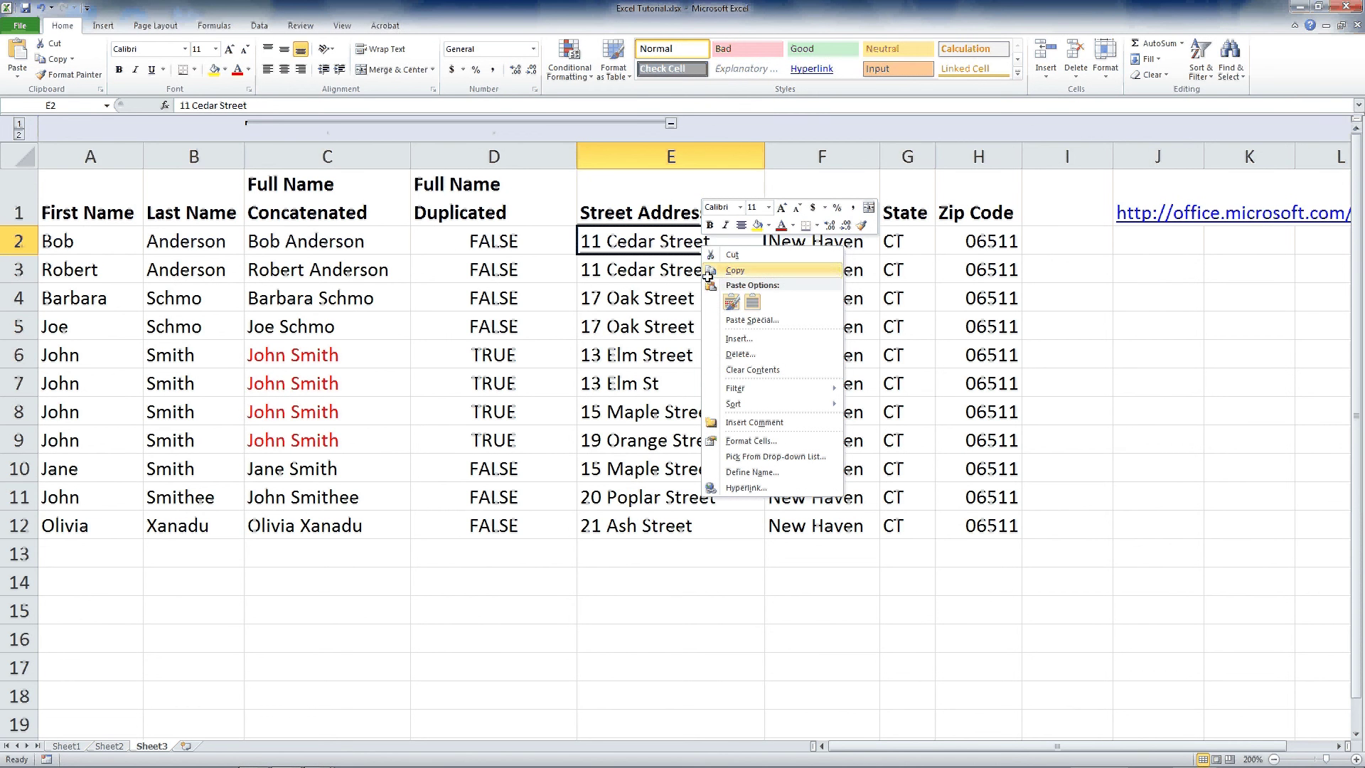
{"action": "left_click", "coordinate": [571, 75]}
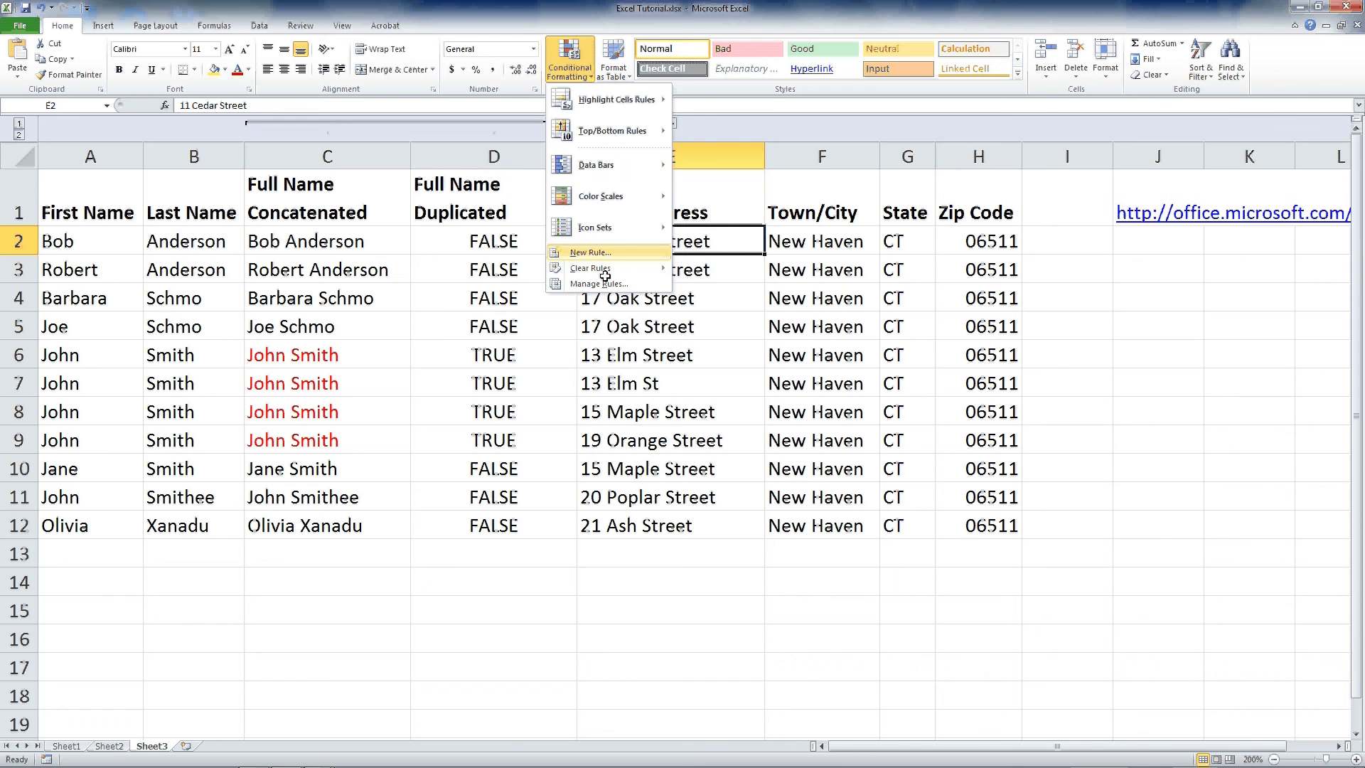
{"action": "left_click", "coordinate": [604, 283]}
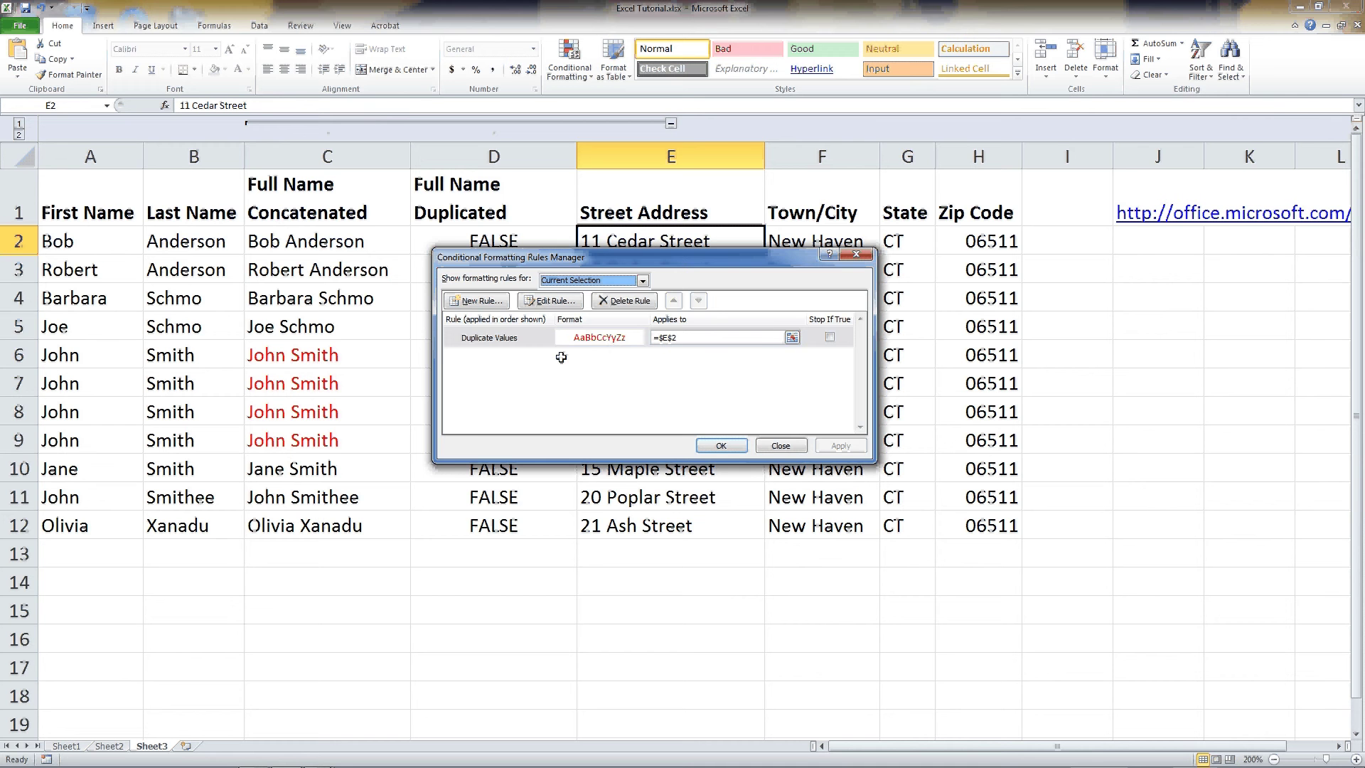
{"action": "left_click", "coordinate": [791, 337]}
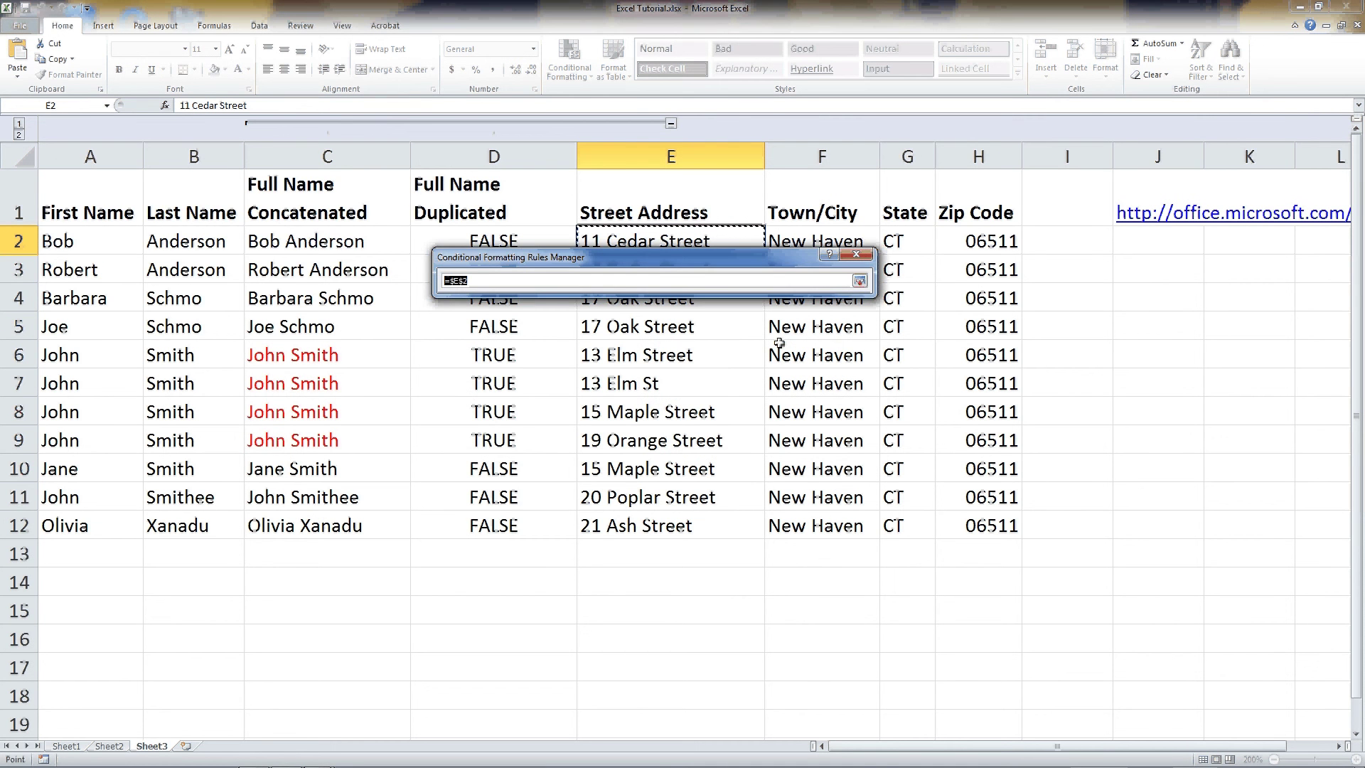
{"action": "left_click_drag", "start_coordinate": [795, 258], "coordinate": [390, 217]}
{"action": "left_click", "coordinate": [455, 239]}
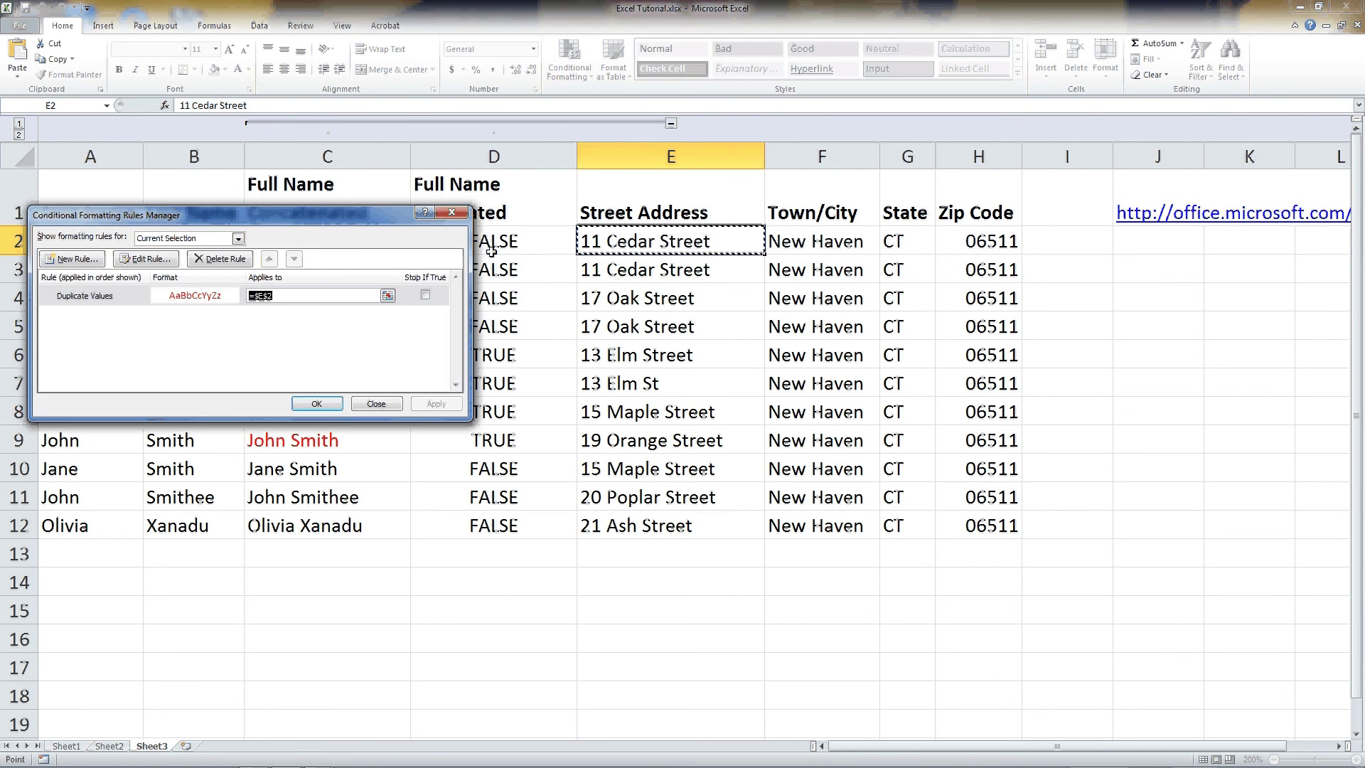
{"action": "left_click", "coordinate": [385, 294]}
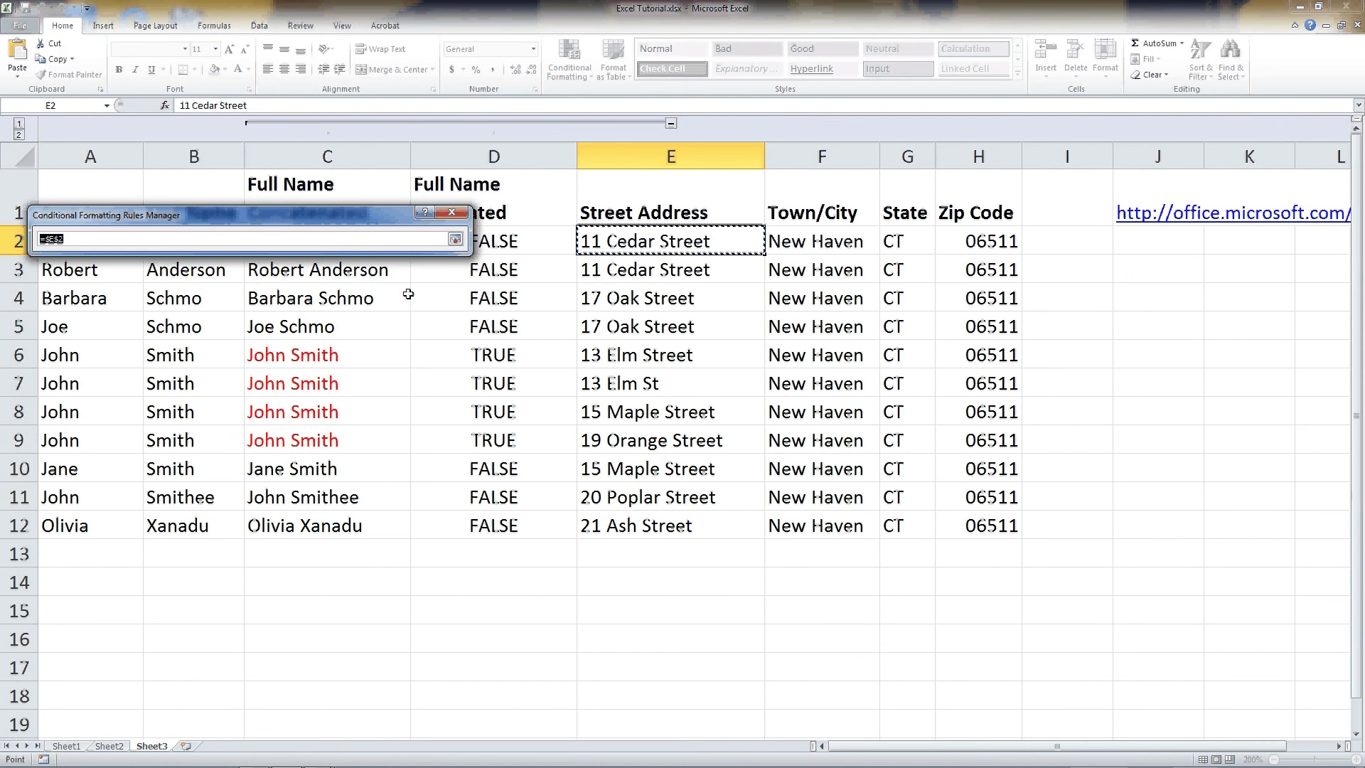
{"action": "left_click_drag", "start_coordinate": [668, 242], "coordinate": [734, 518]}
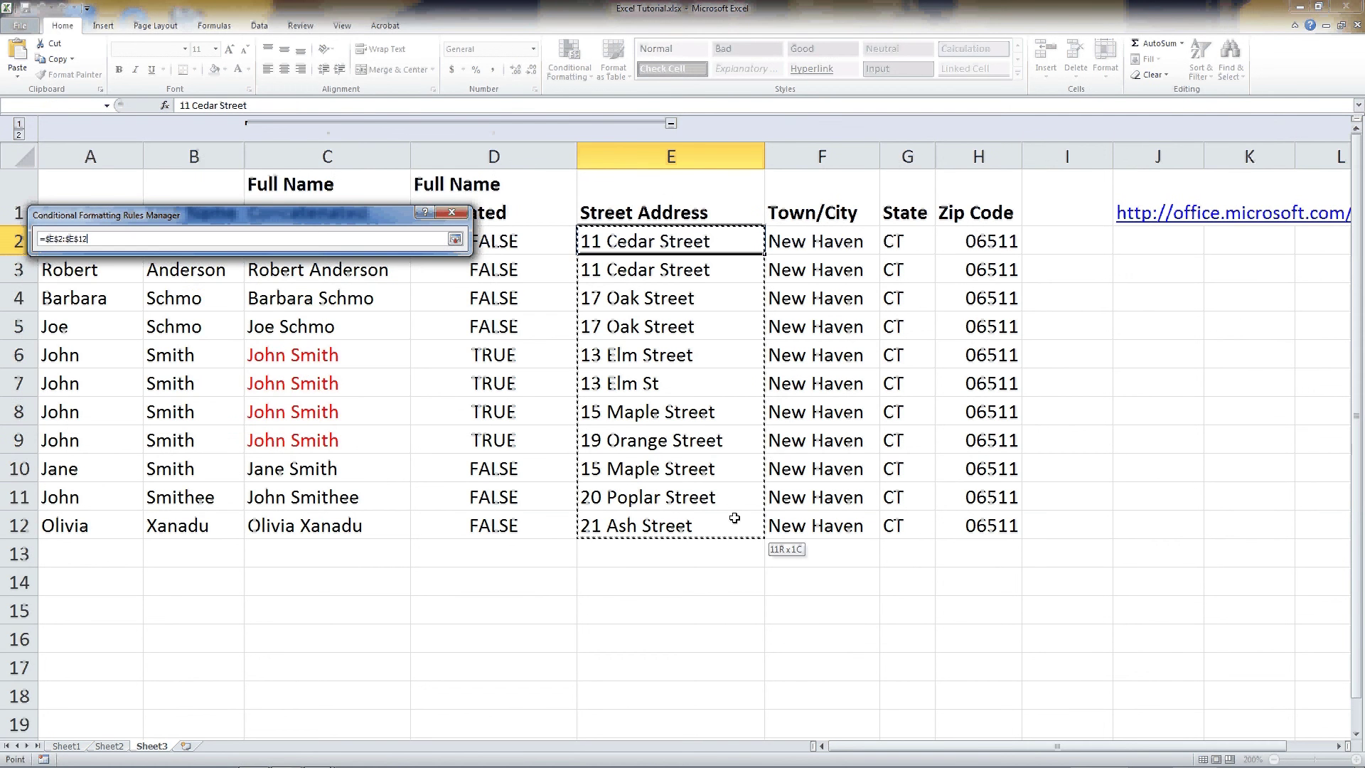
{"action": "left_click", "coordinate": [453, 238]}
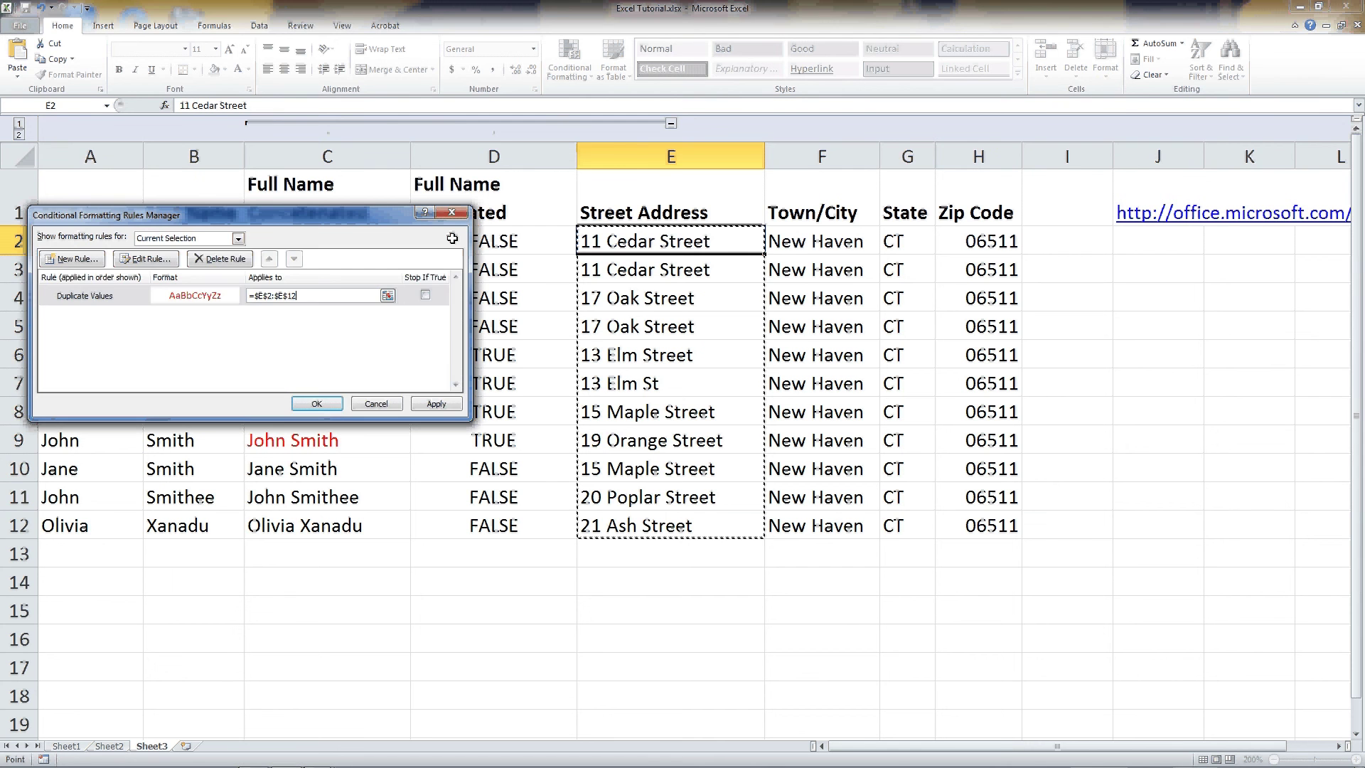
{"action": "left_click", "coordinate": [317, 404]}
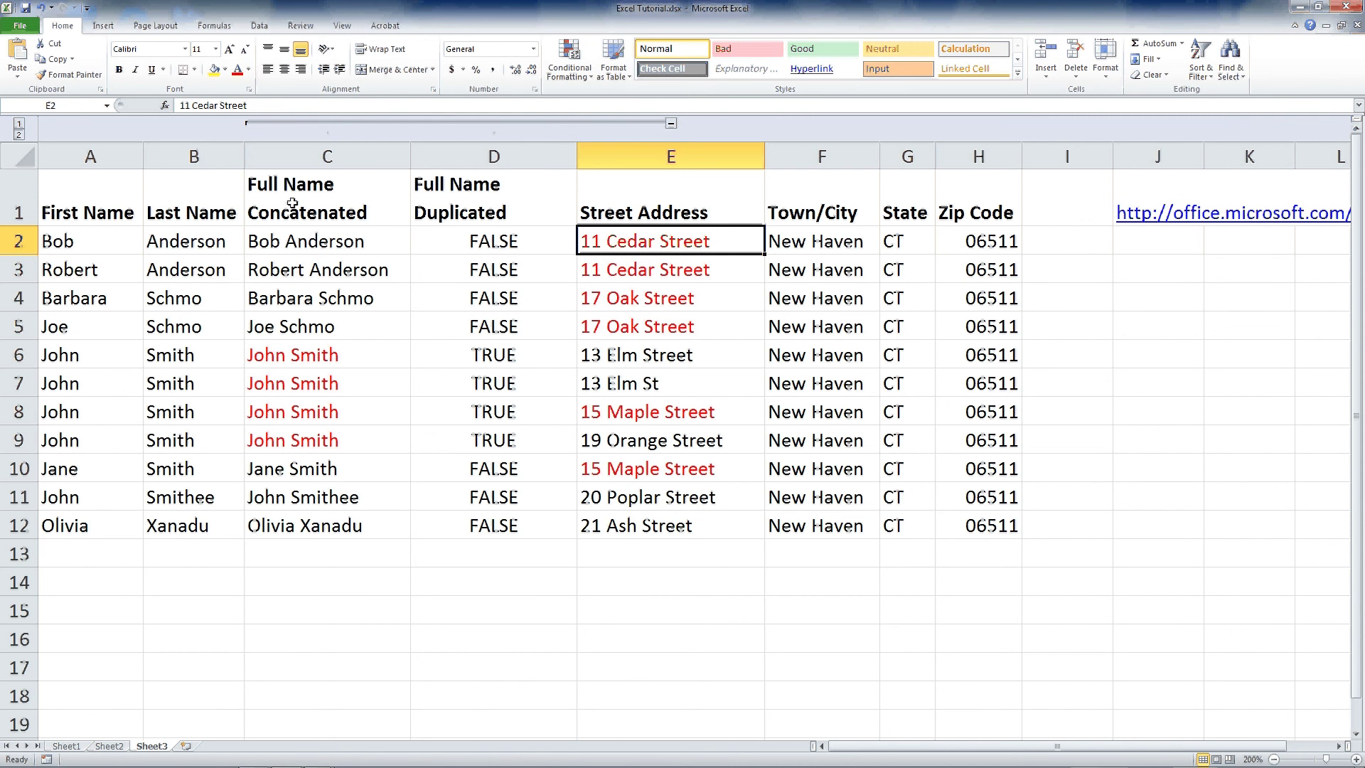
Step: Undo the red street-address highlighting, review the full names in C2, C7 and C9, then select header D1
{"action": "left_click", "coordinate": [50, 6]}
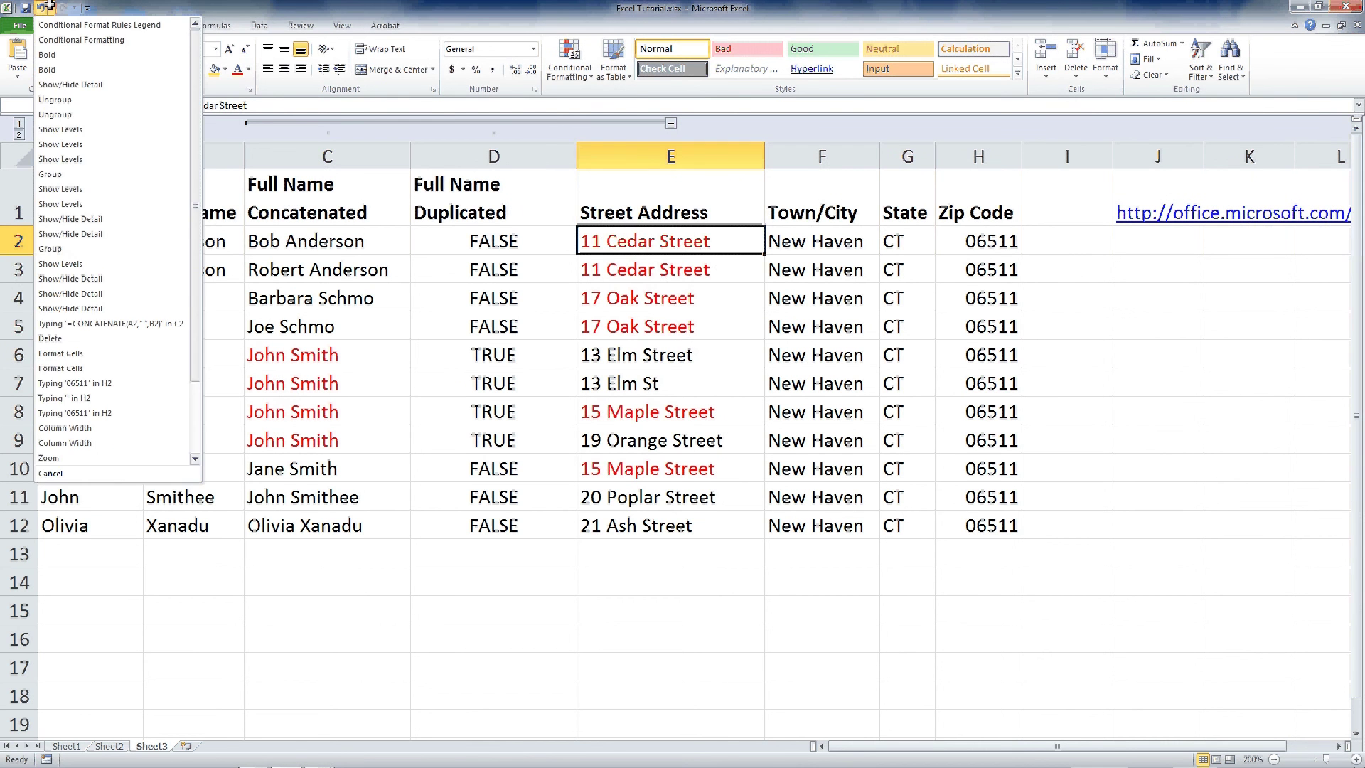
{"action": "left_click", "coordinate": [63, 39]}
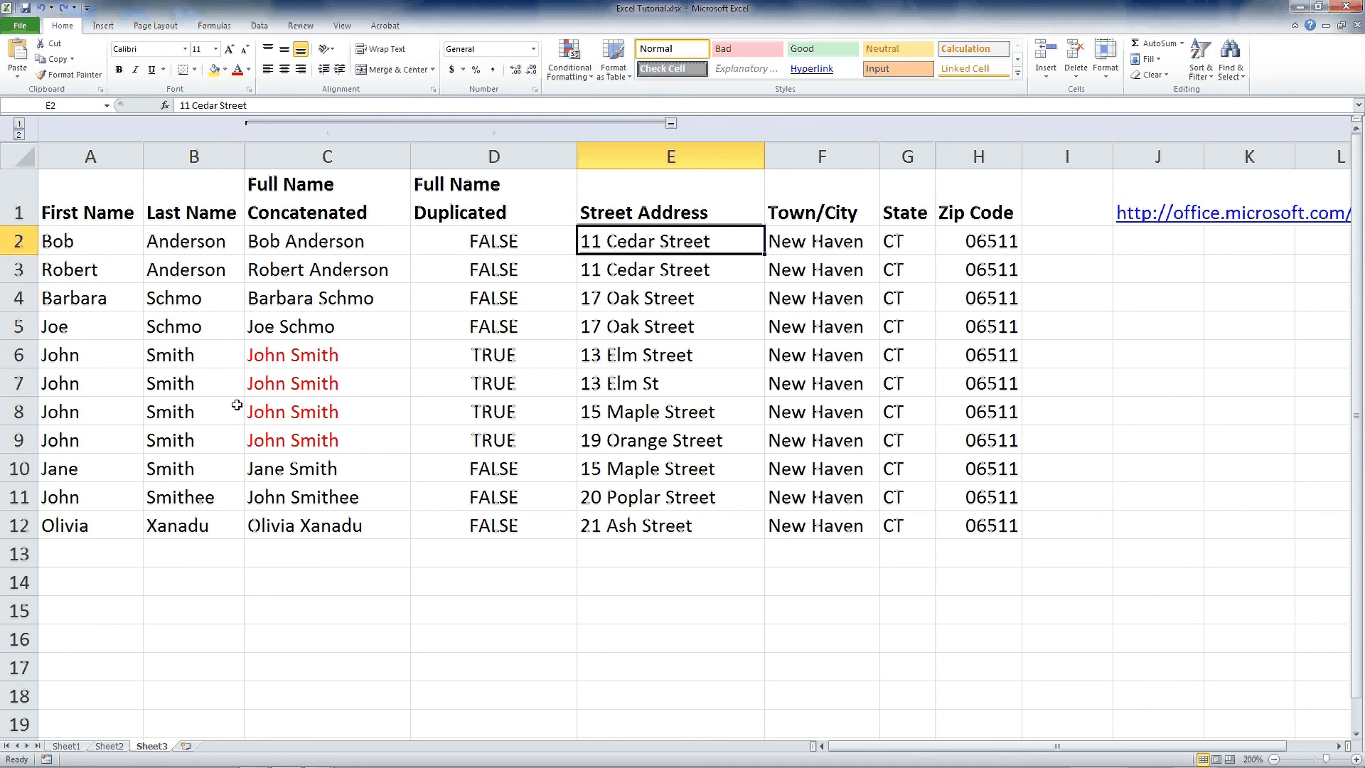
{"action": "left_click", "coordinate": [282, 243]}
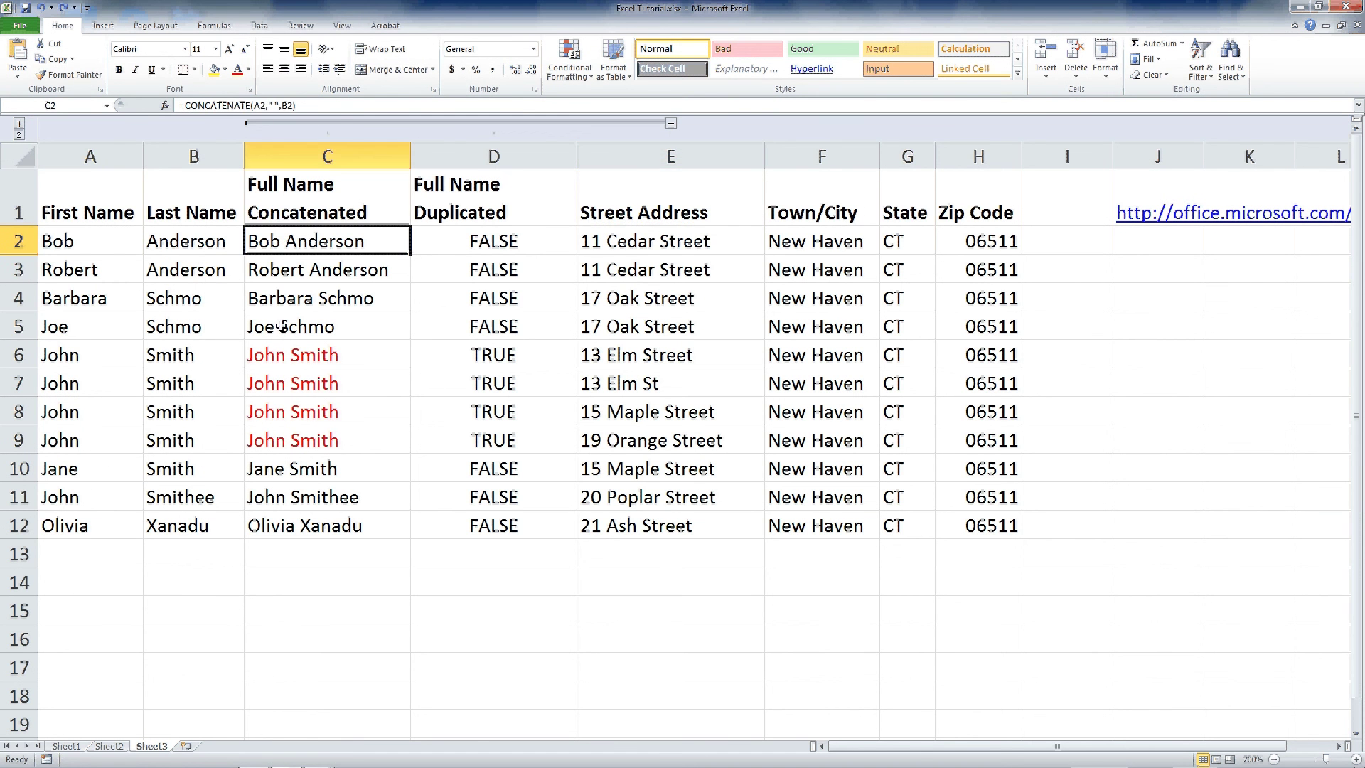
{"action": "left_click", "coordinate": [311, 384]}
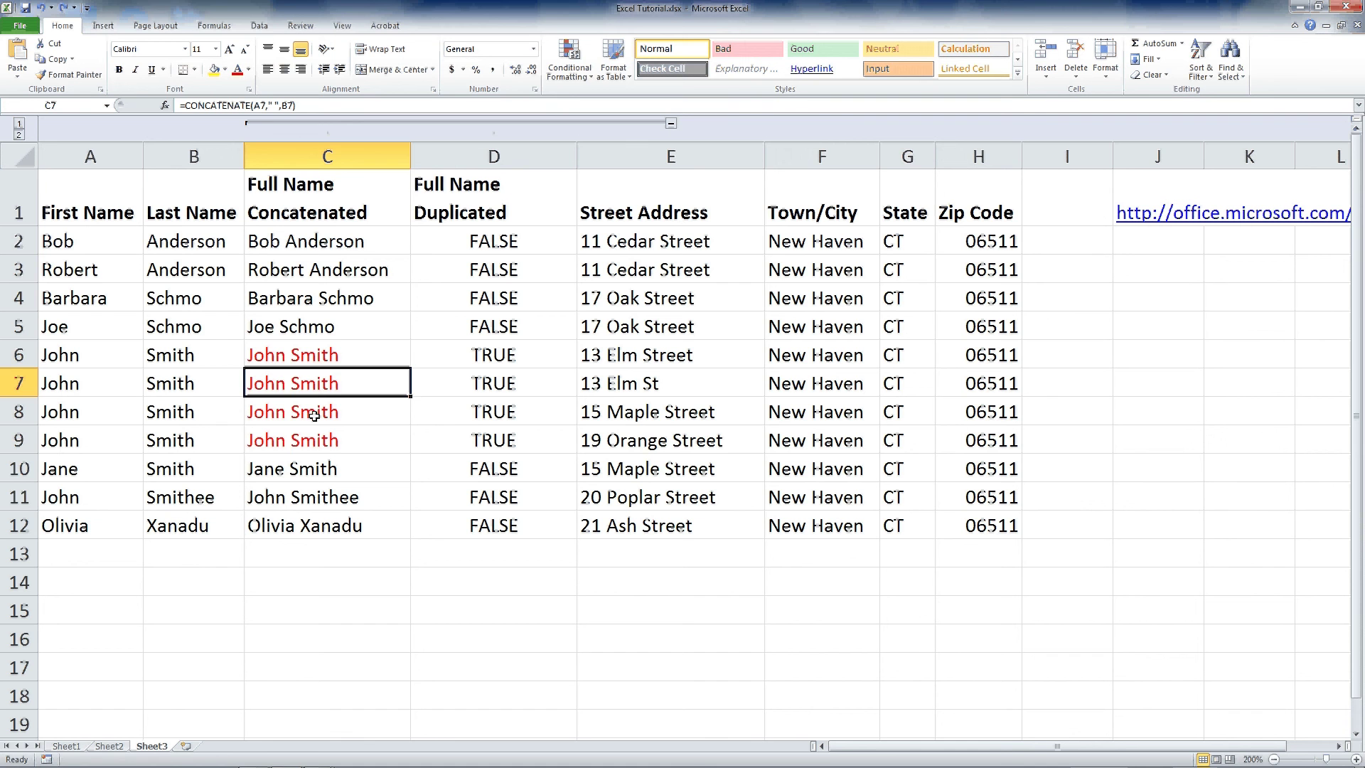
{"action": "left_click", "coordinate": [317, 440]}
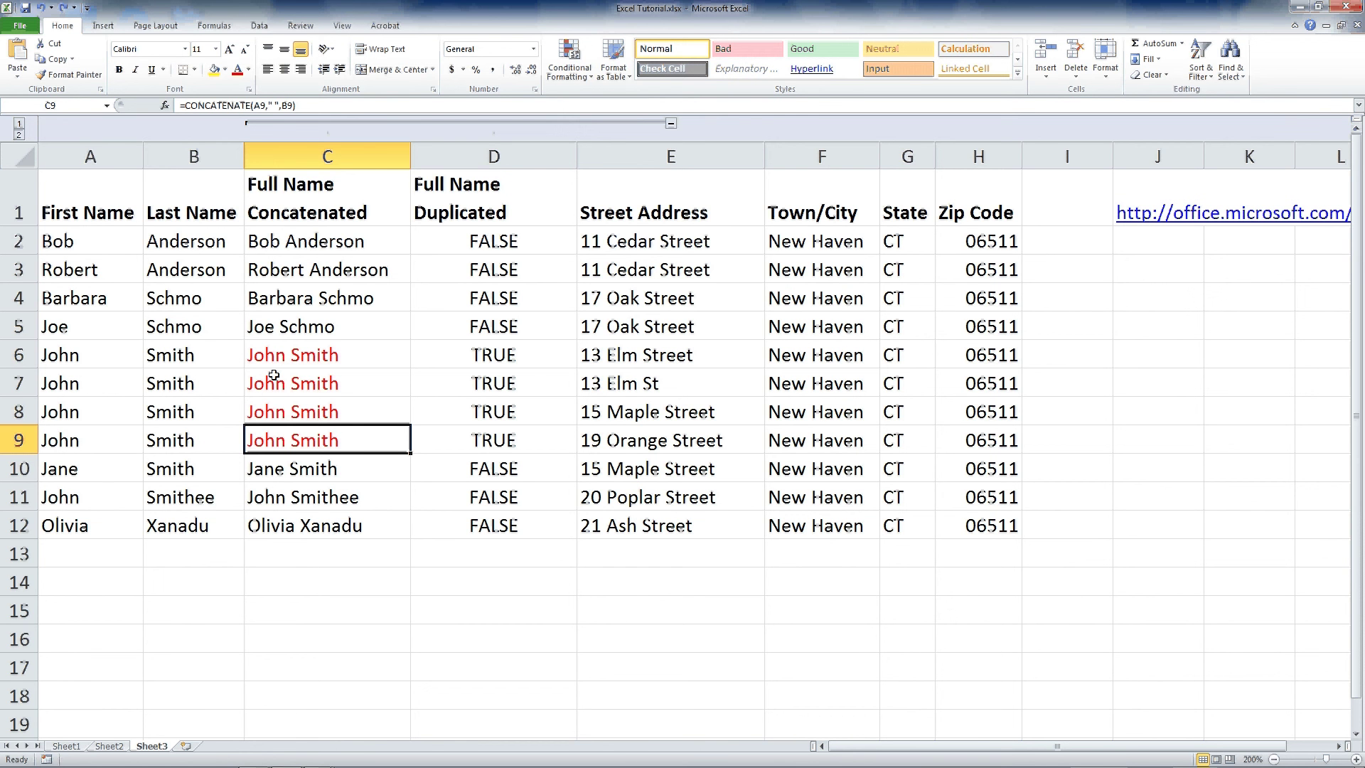
{"action": "left_click", "coordinate": [496, 201]}
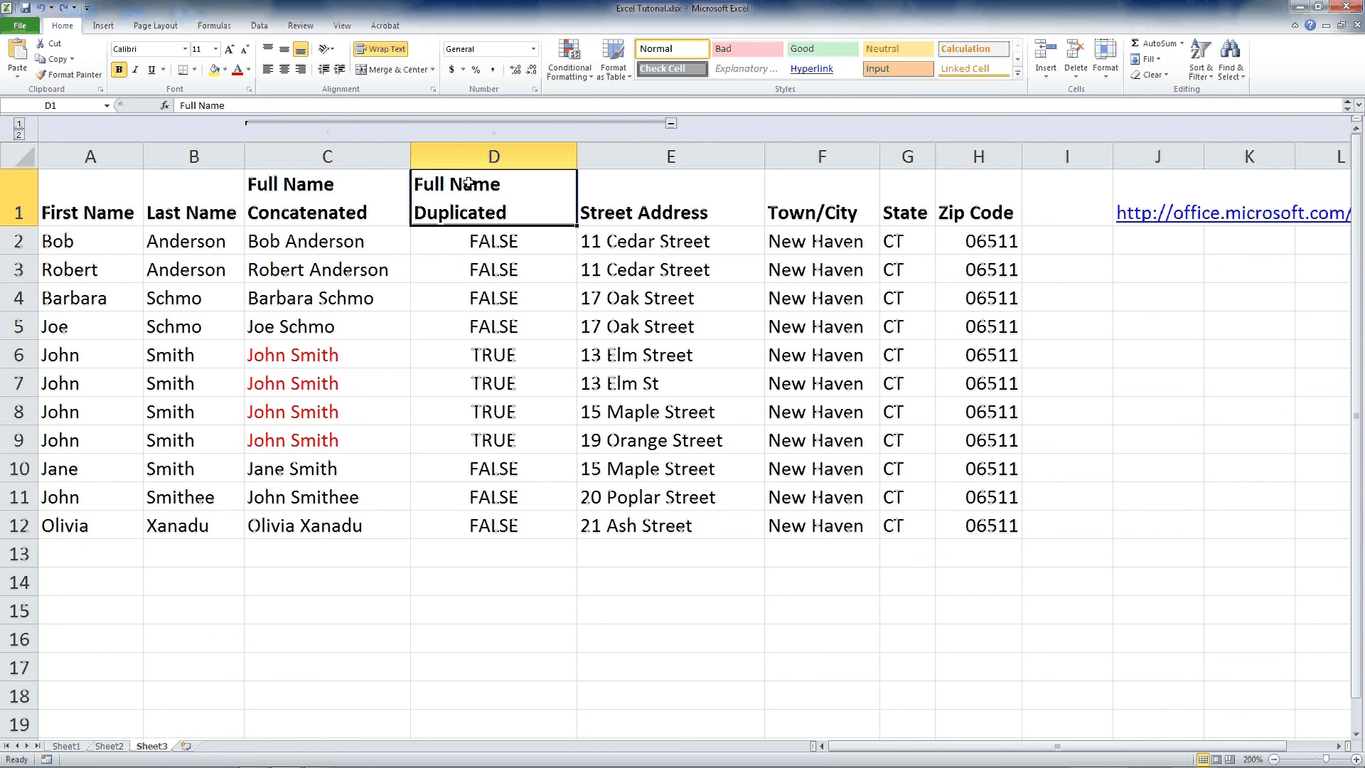
{"action": "left_click", "coordinate": [481, 241]}
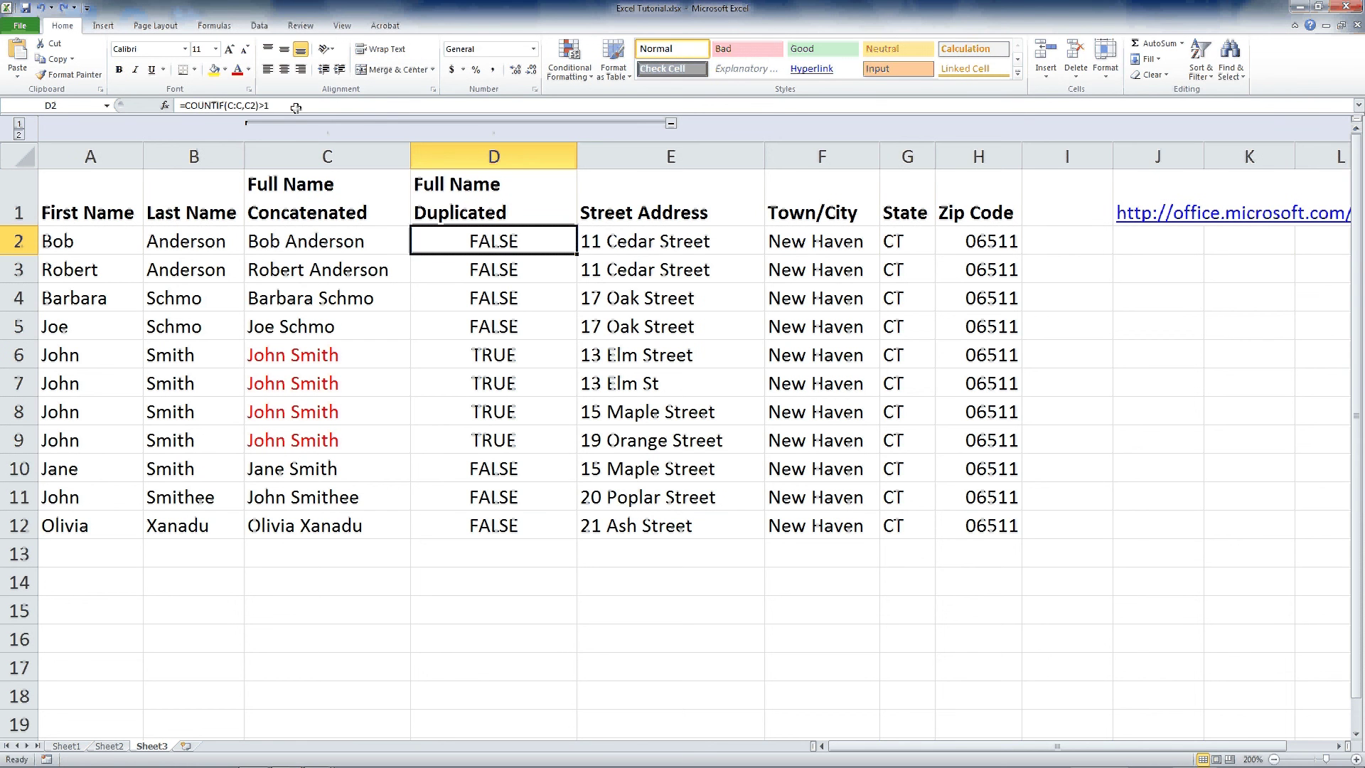
{"action": "left_click_drag", "start_coordinate": [295, 108], "coordinate": [147, 99]}
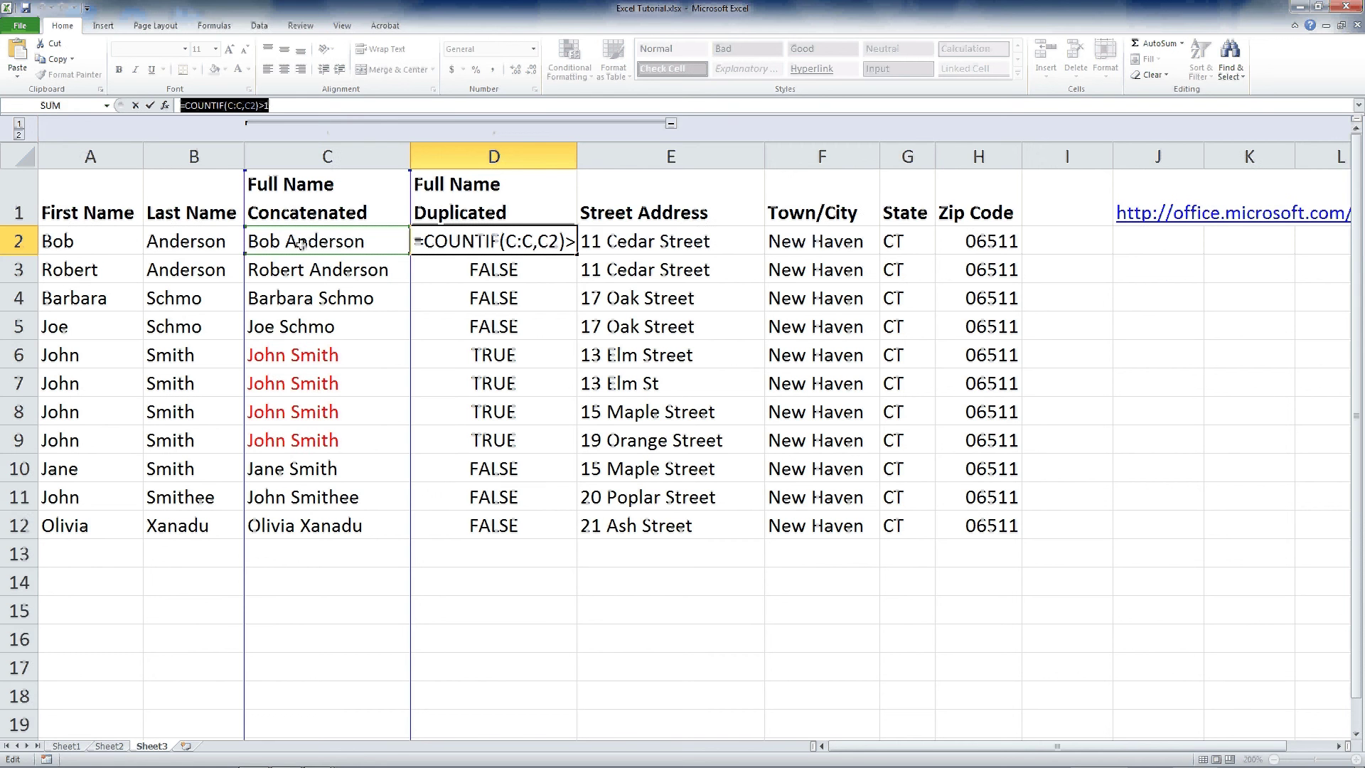
{"action": "left_click", "coordinate": [274, 105]}
{"action": "left_click_drag", "start_coordinate": [274, 105], "coordinate": [162, 122]}
{"action": "key", "text": "Return"}
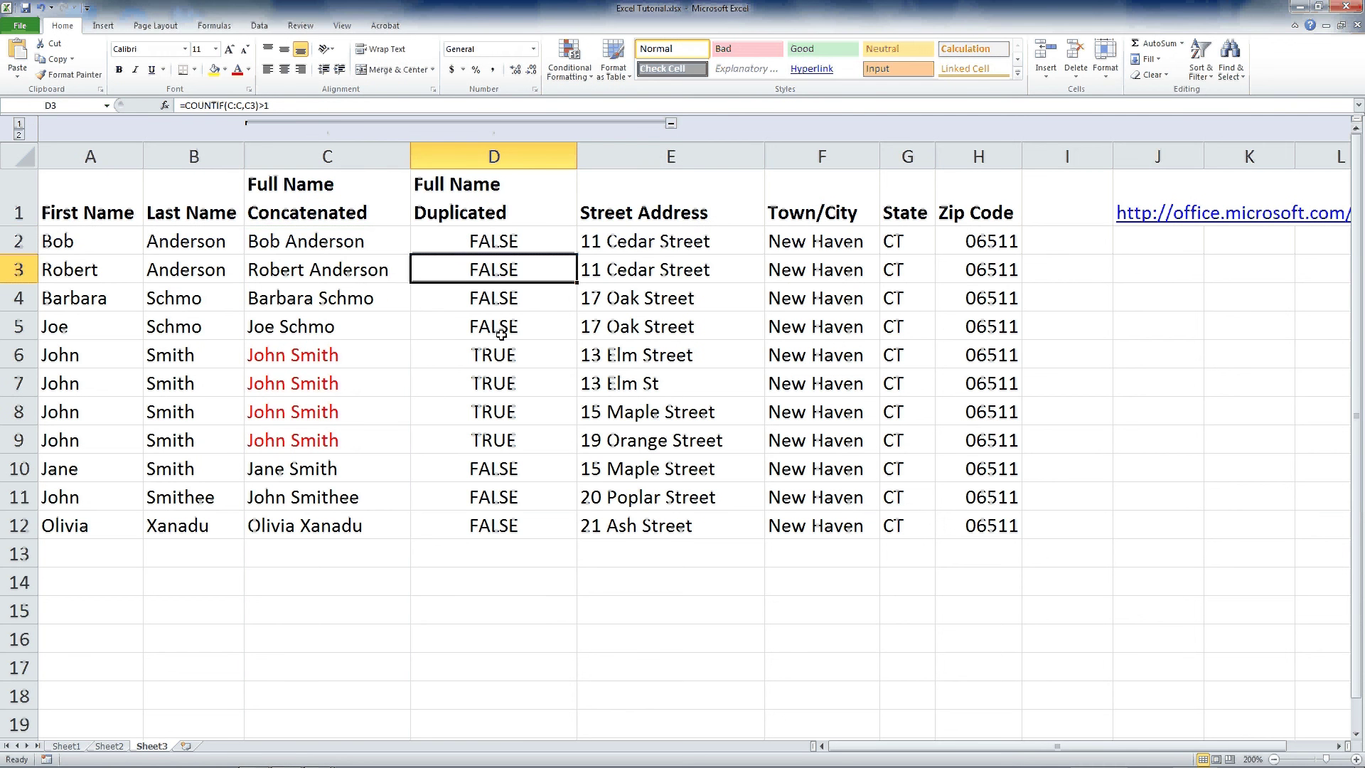
{"action": "left_click", "coordinate": [387, 248]}
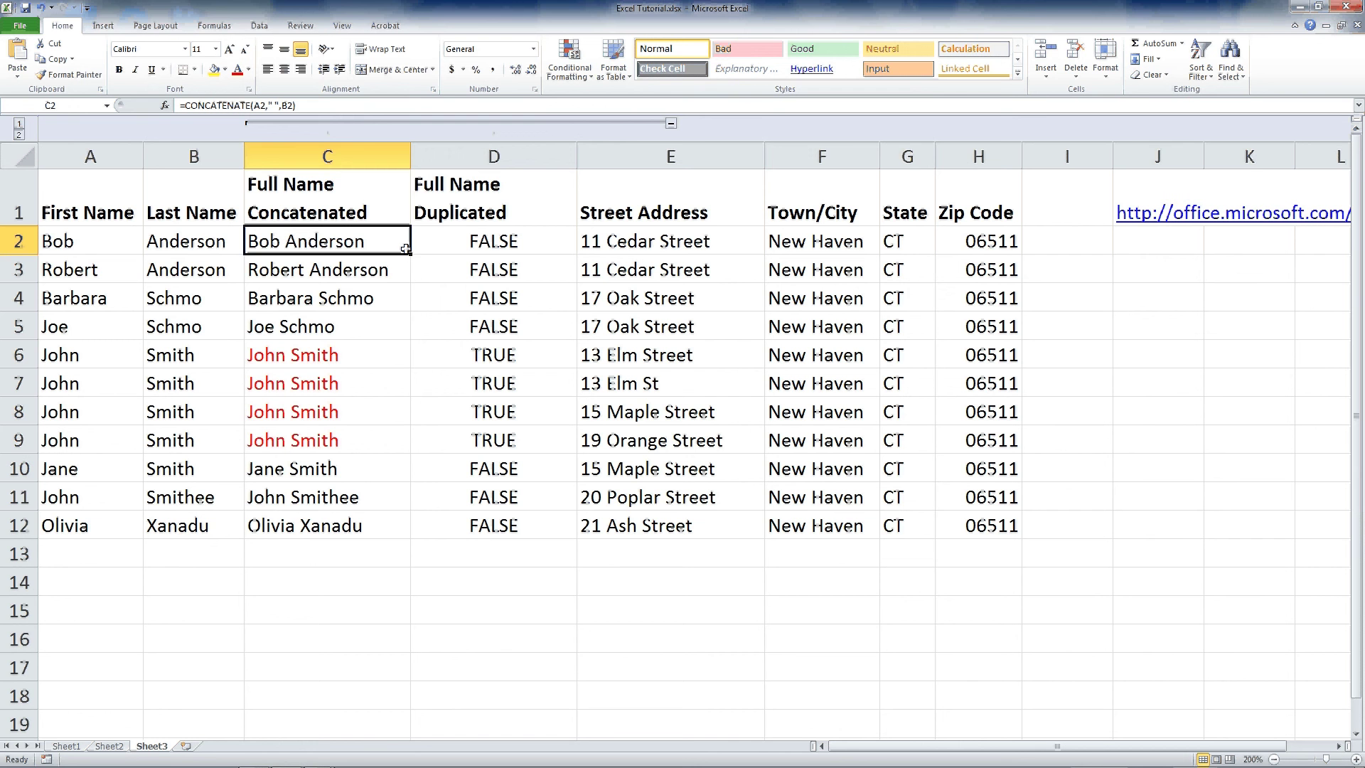
{"action": "left_click_drag", "start_coordinate": [410, 254], "coordinate": [411, 538]}
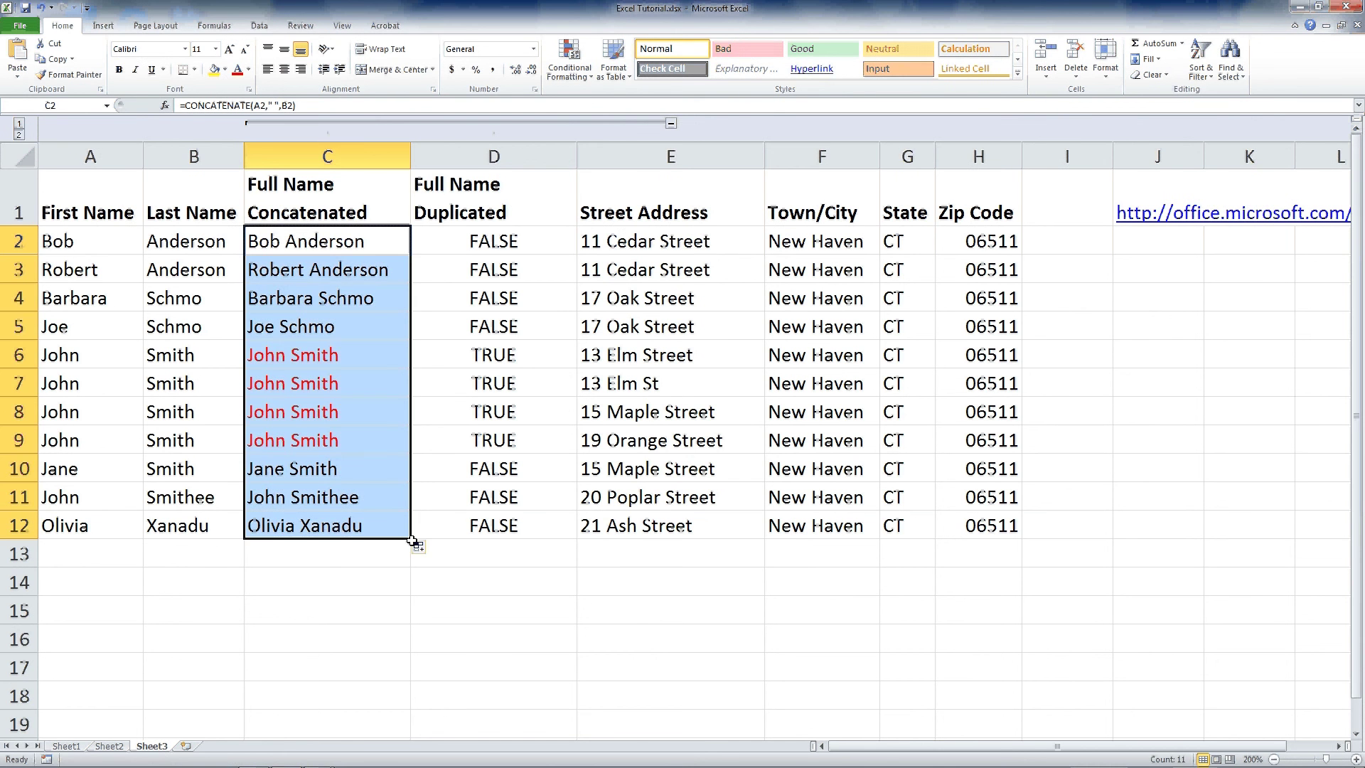
{"action": "left_click", "coordinate": [334, 269]}
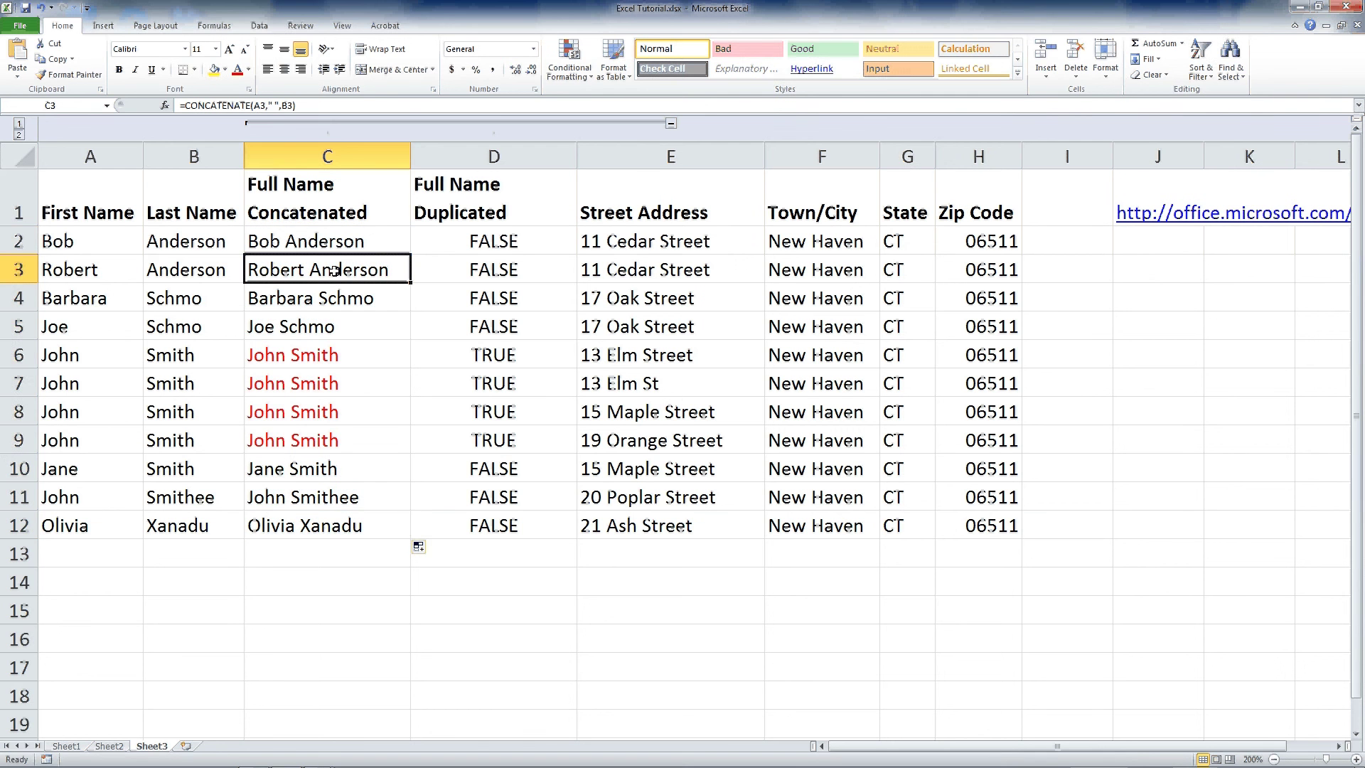
{"action": "double_click", "coordinate": [339, 268]}
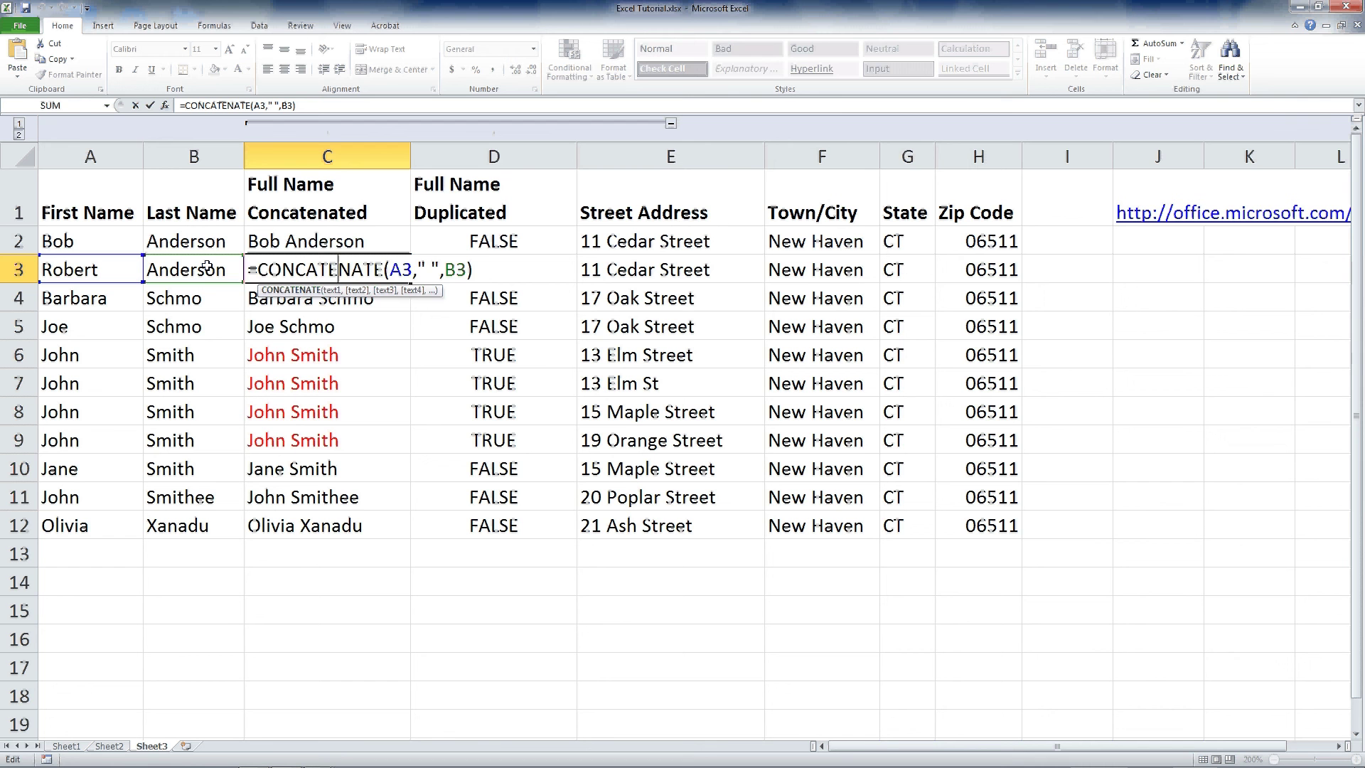
{"action": "key", "text": "Escape"}
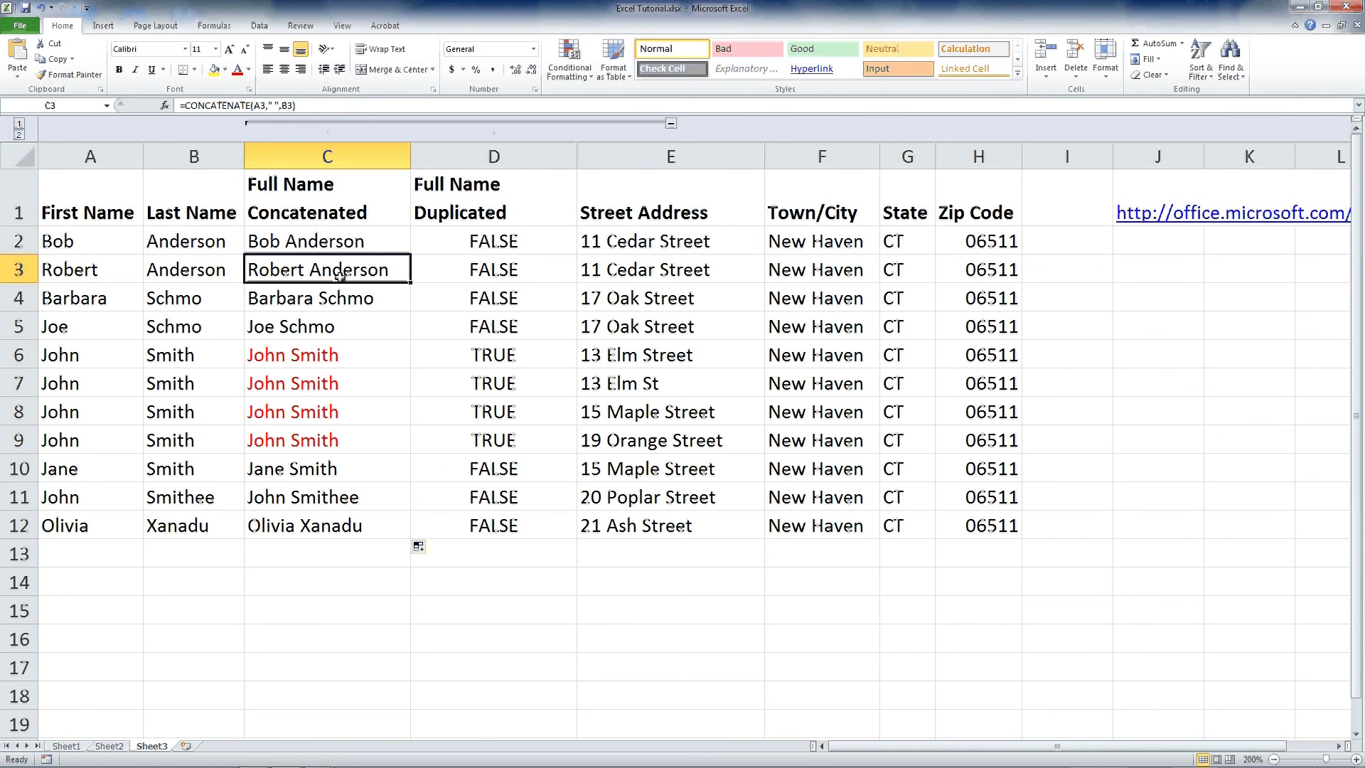
{"action": "key", "text": "Down"}
{"action": "key", "text": "Down"}
{"action": "key", "text": "Down"}
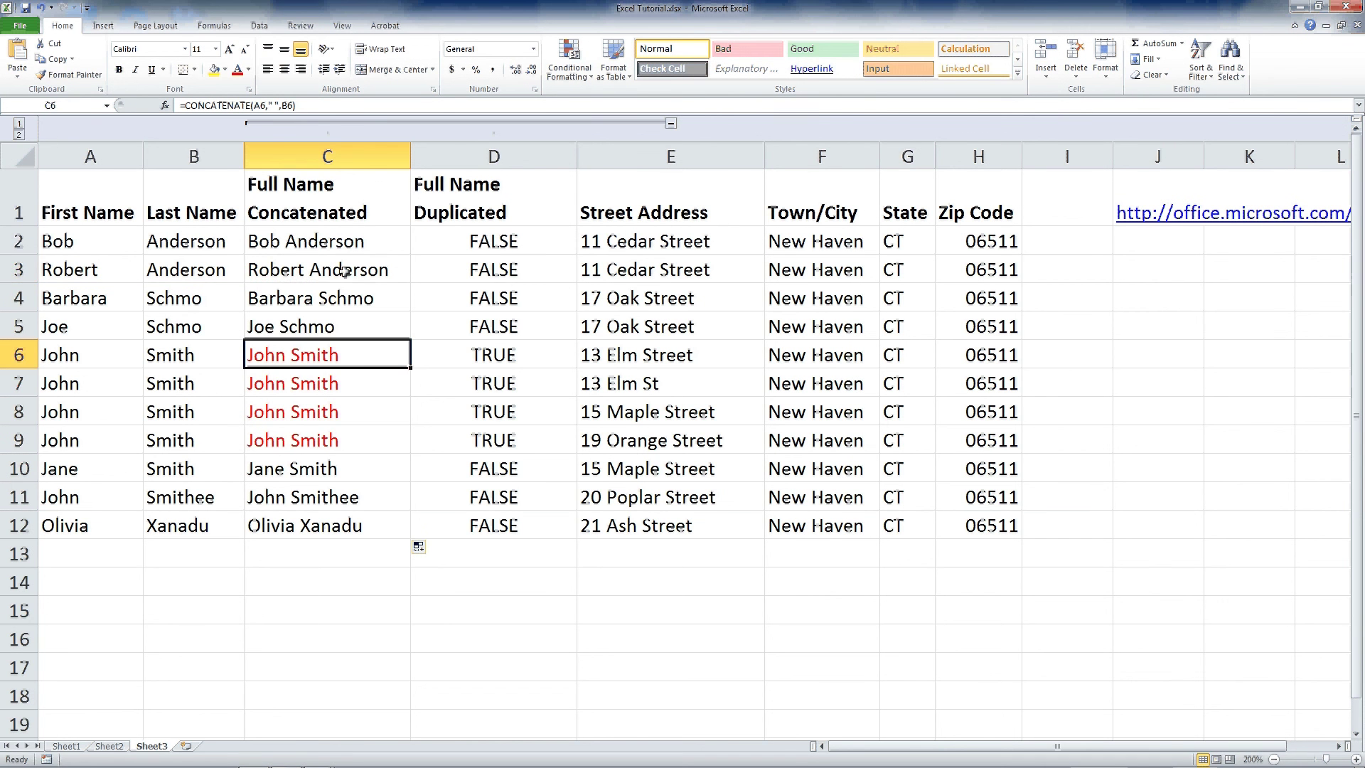
{"action": "left_click", "coordinate": [344, 270]}
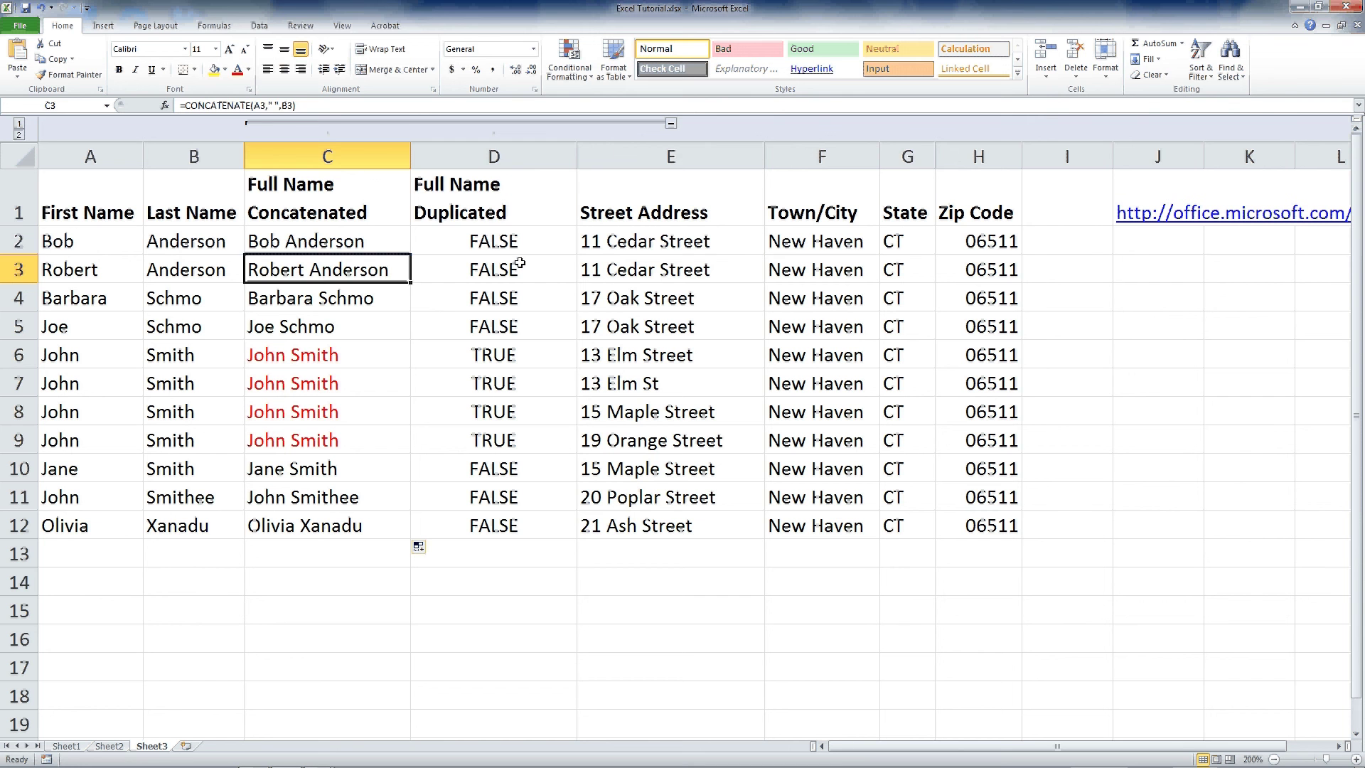
{"action": "left_click", "coordinate": [533, 241]}
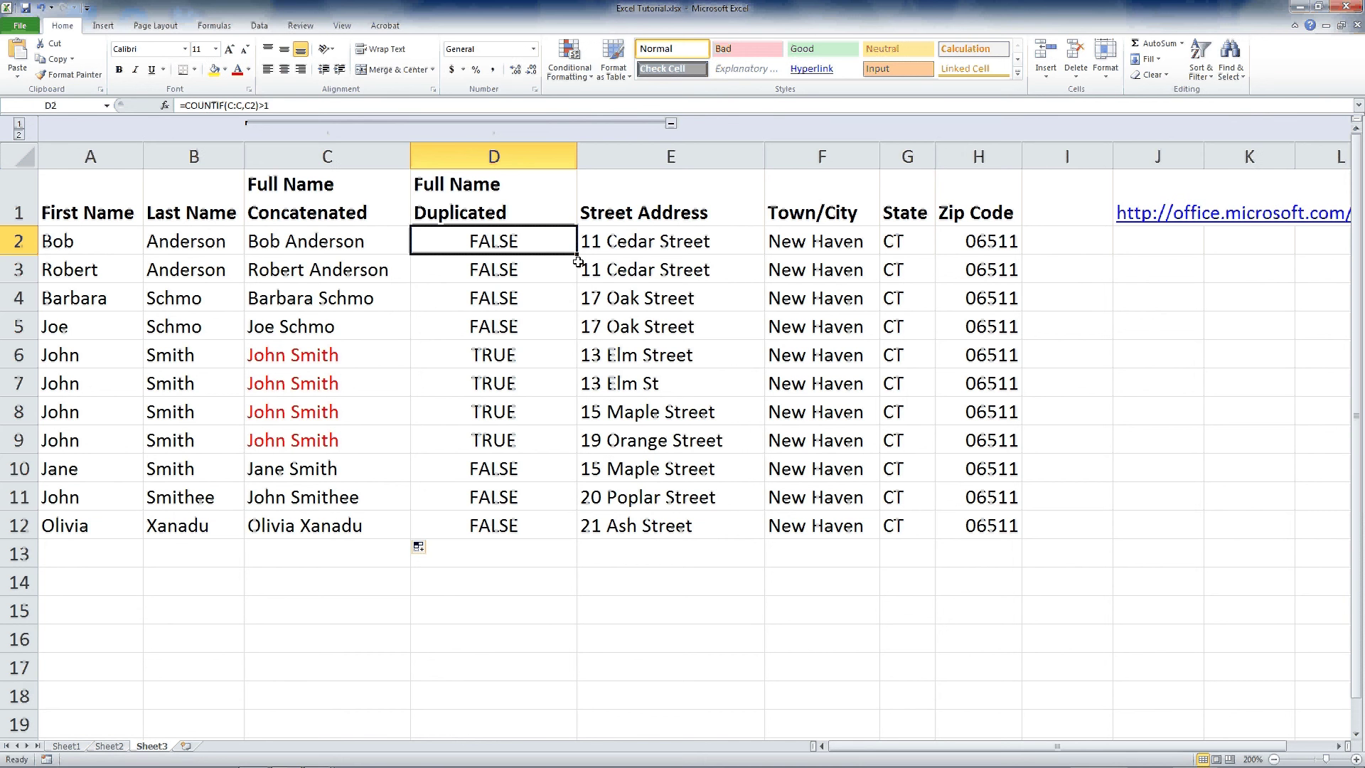
{"action": "left_click_drag", "start_coordinate": [578, 262], "coordinate": [576, 534]}
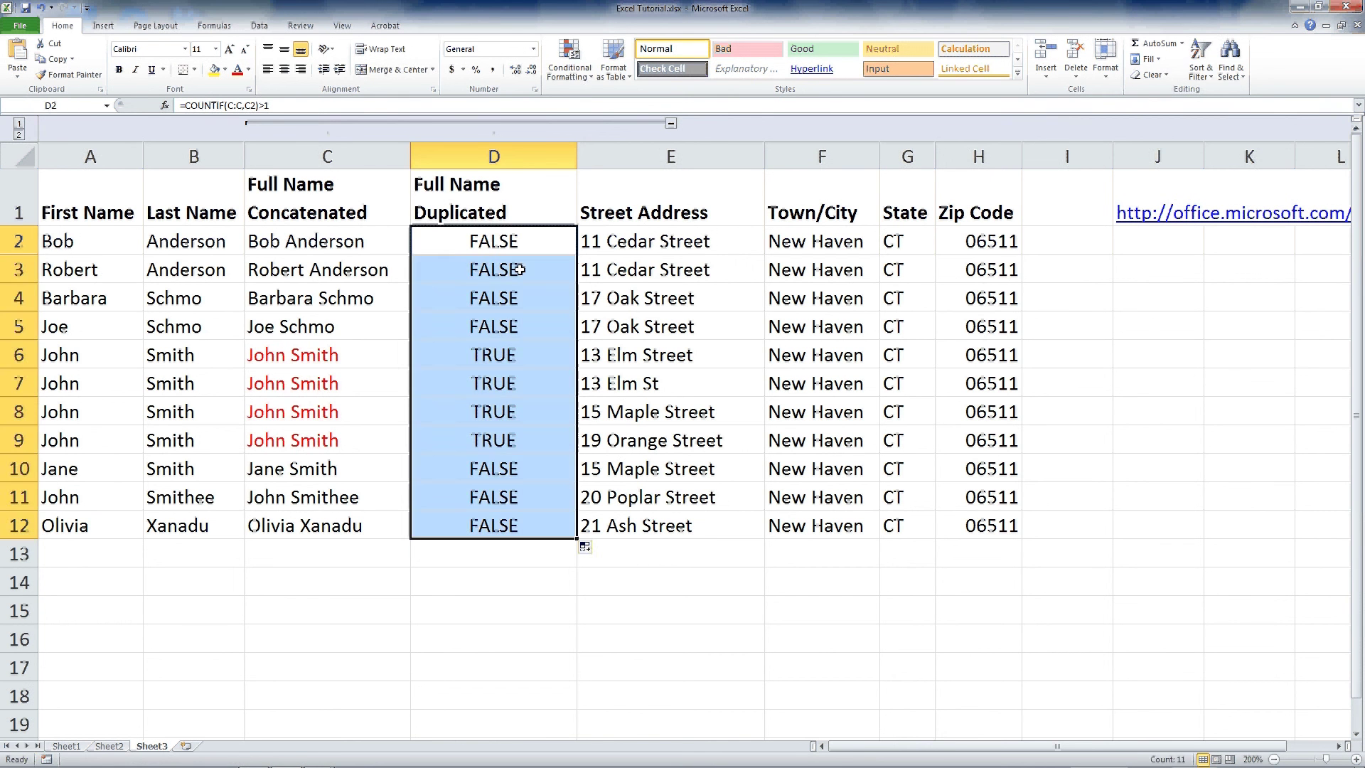
{"action": "double_click", "coordinate": [519, 269]}
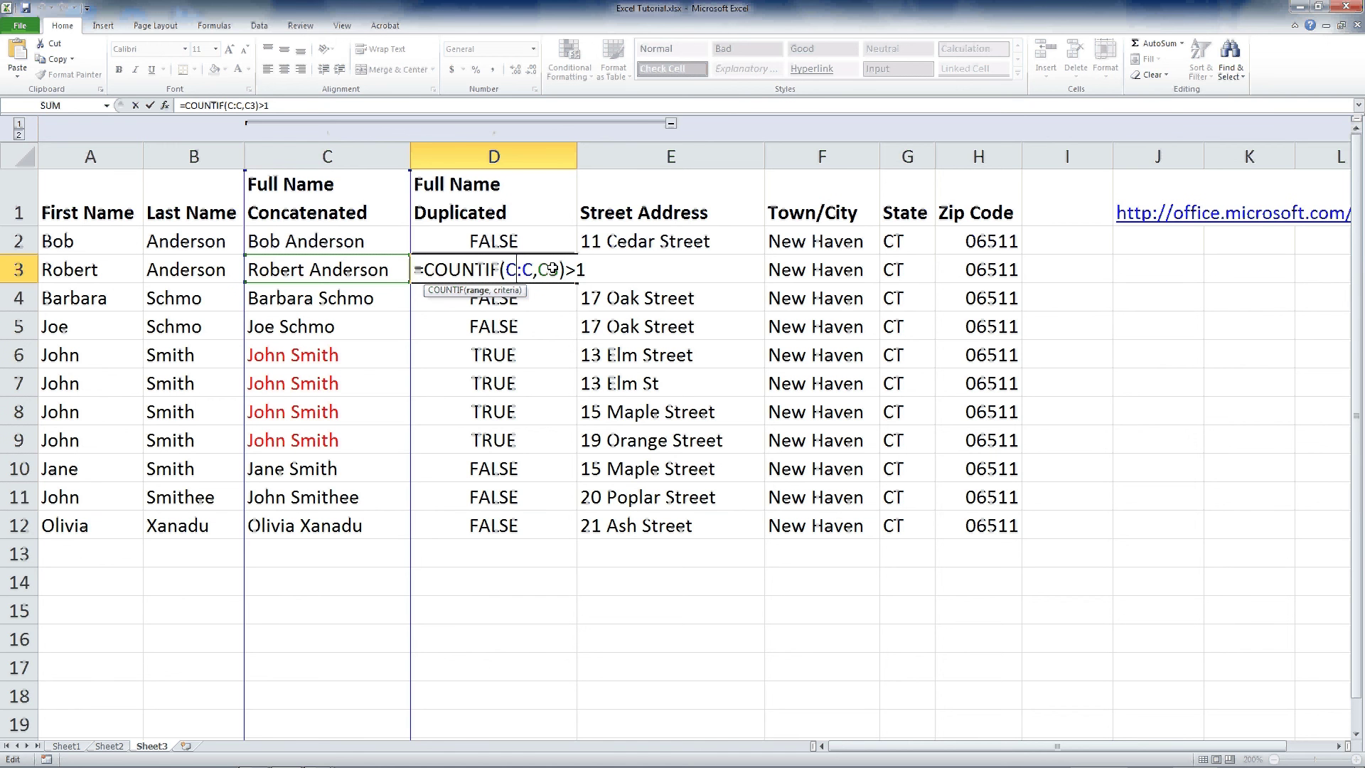
{"action": "key", "text": "Escape"}
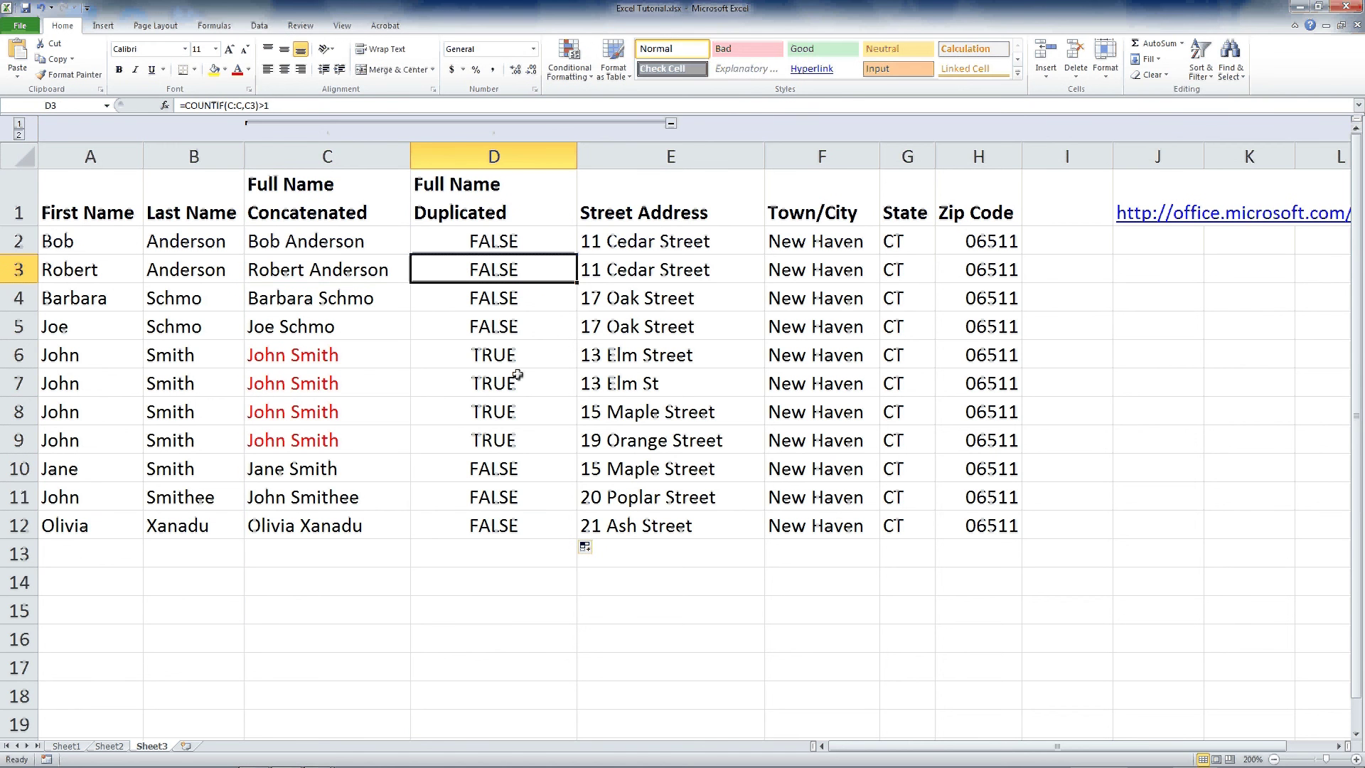
{"action": "left_click", "coordinate": [502, 448]}
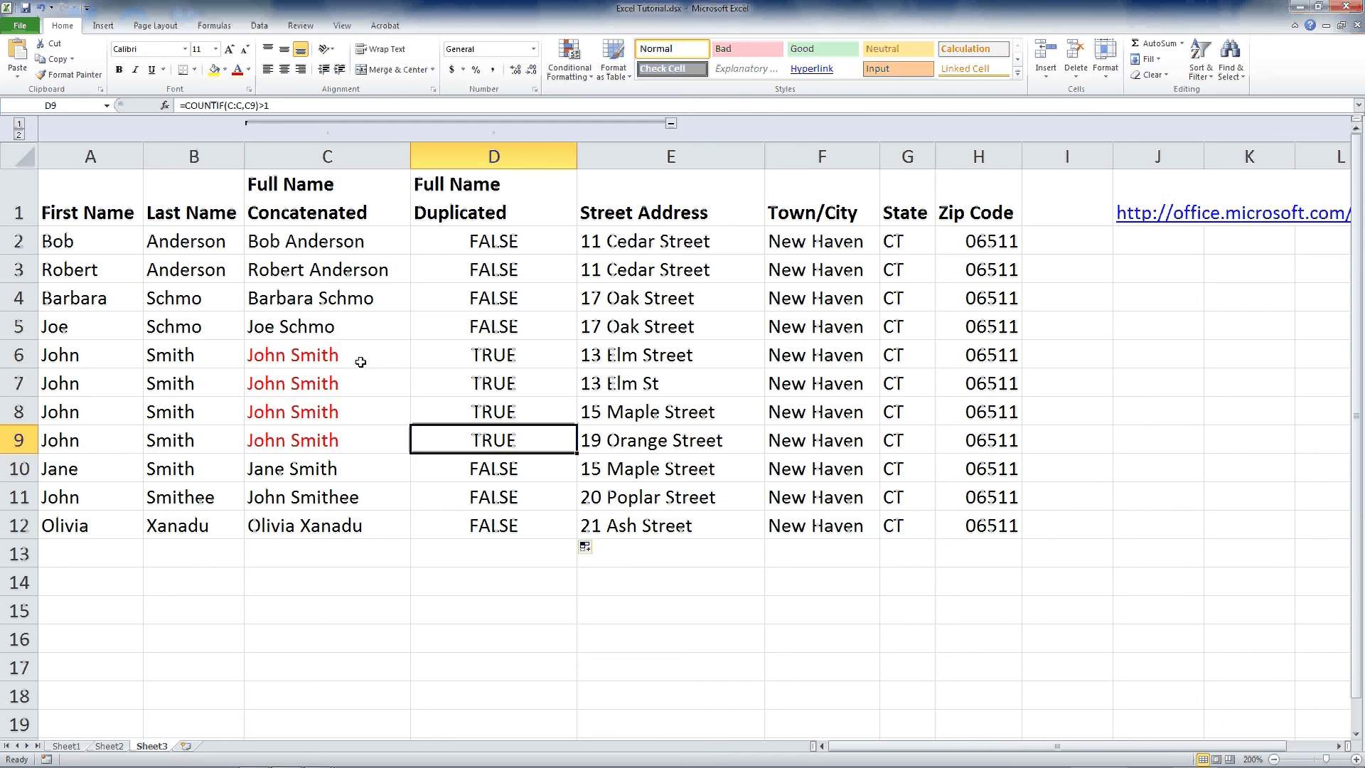
{"action": "left_click_drag", "start_coordinate": [360, 362], "coordinate": [321, 444]}
{"action": "left_click", "coordinate": [497, 439]}
{"action": "left_click_drag", "start_coordinate": [515, 412], "coordinate": [521, 370]}
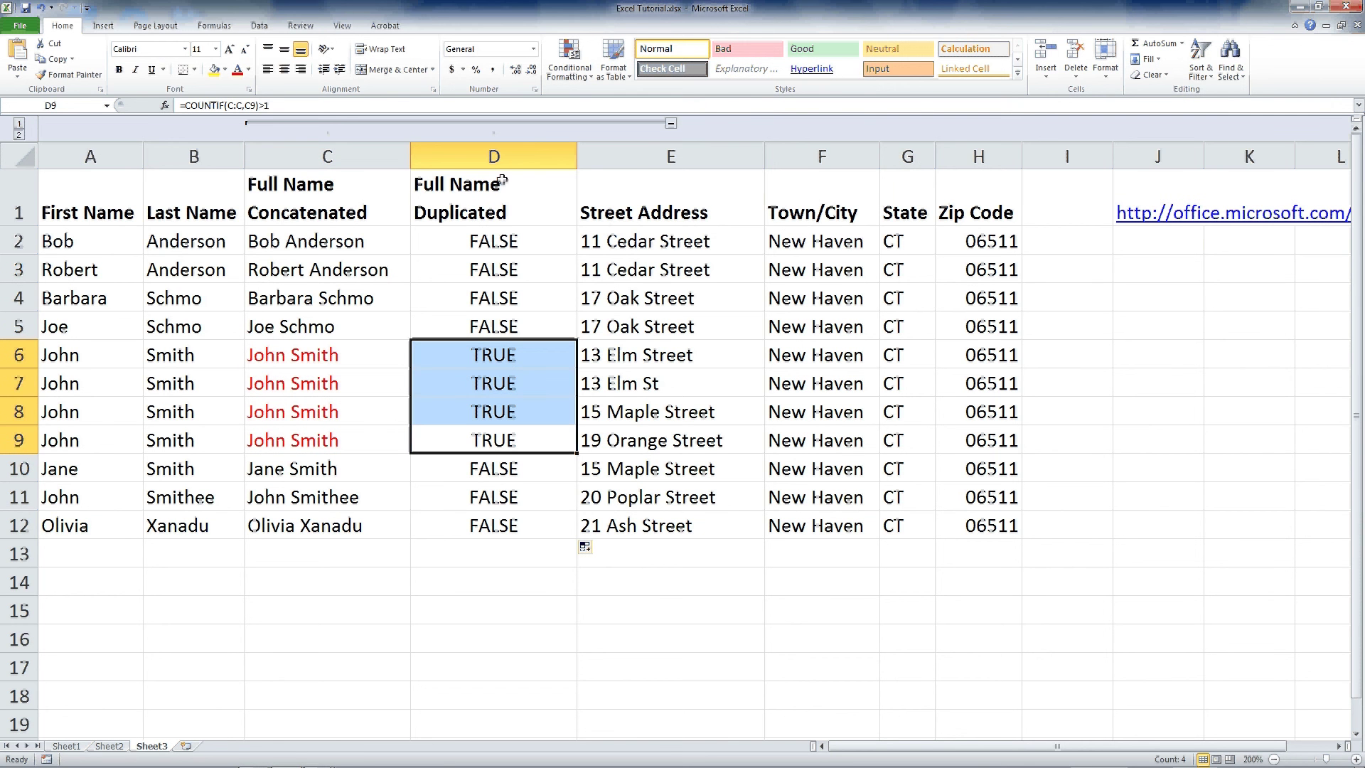
{"action": "left_click", "coordinate": [504, 250]}
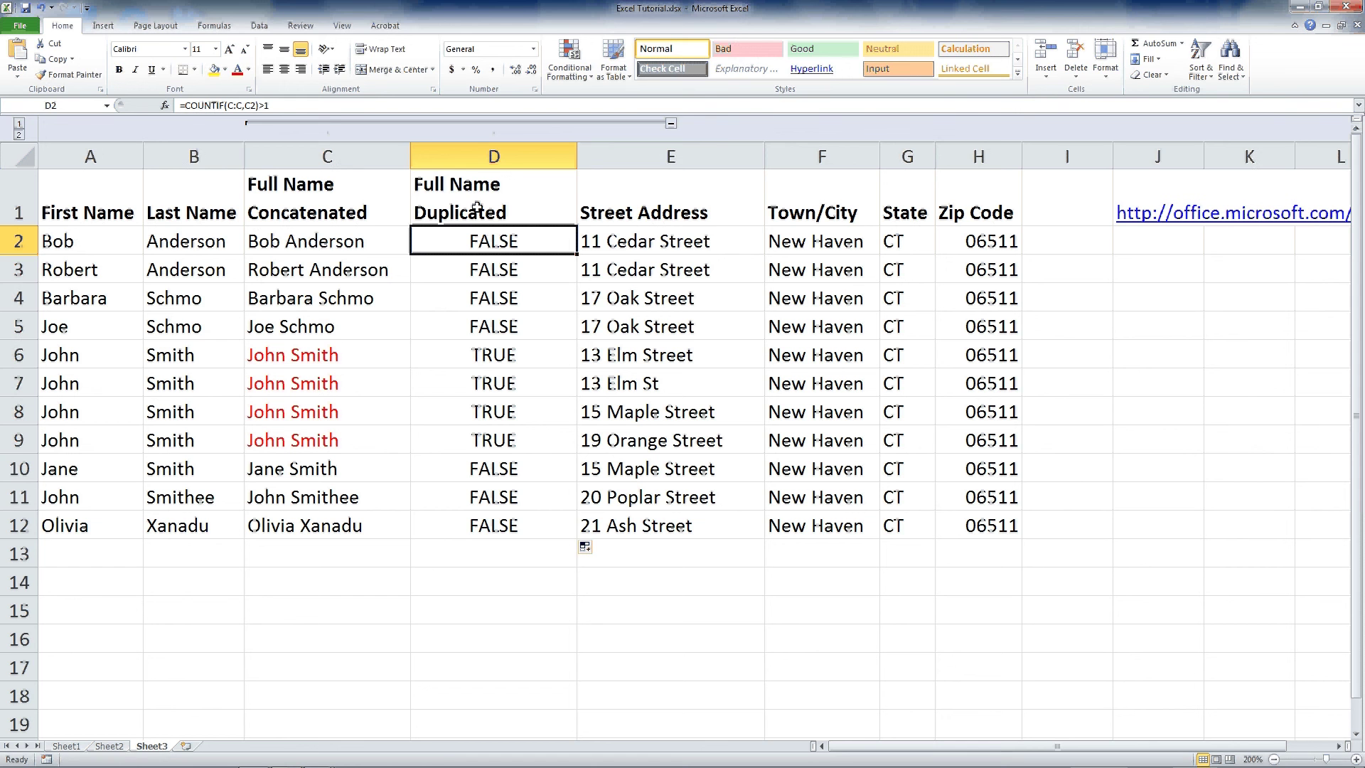
Step: Sort the rows Z to A by Full Name Duplicated so the four TRUE John Smith rows lead
{"action": "left_click", "coordinate": [258, 26]}
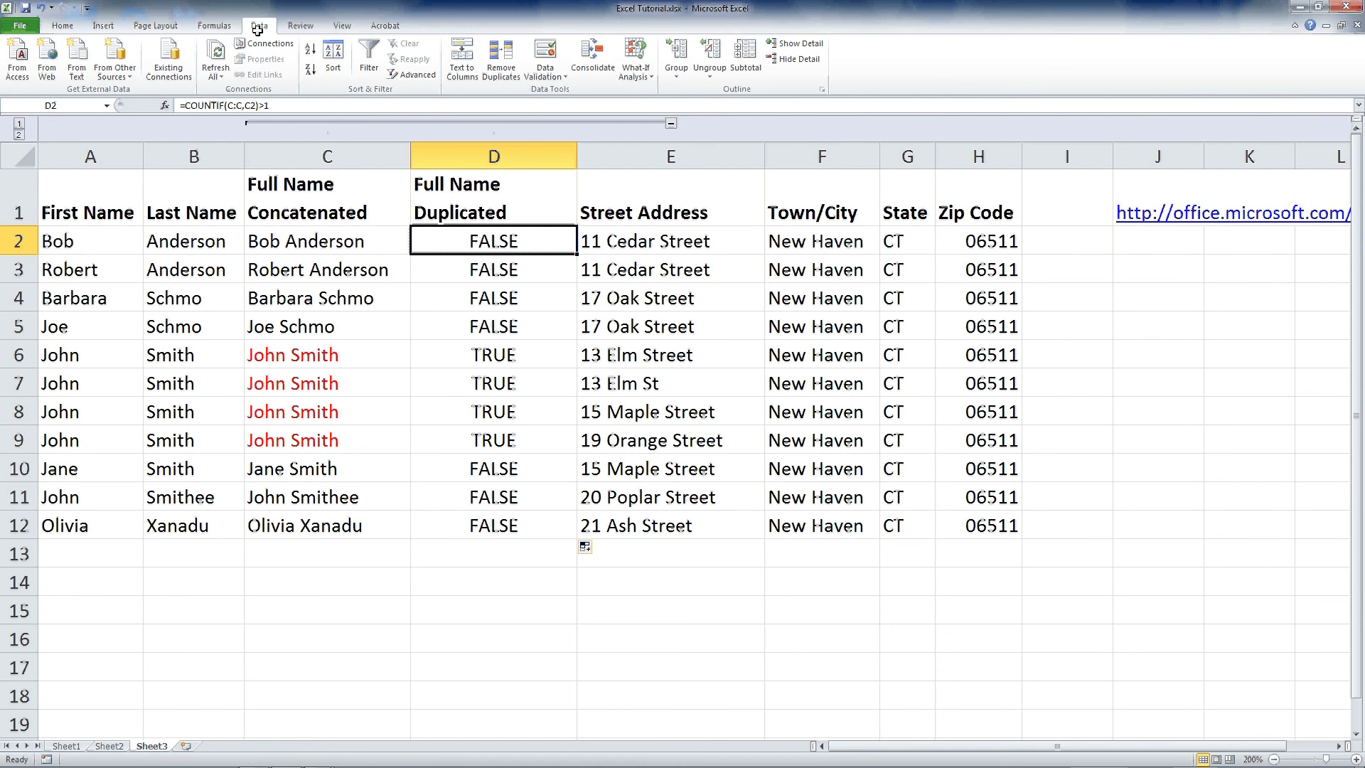
{"action": "left_click", "coordinate": [310, 49]}
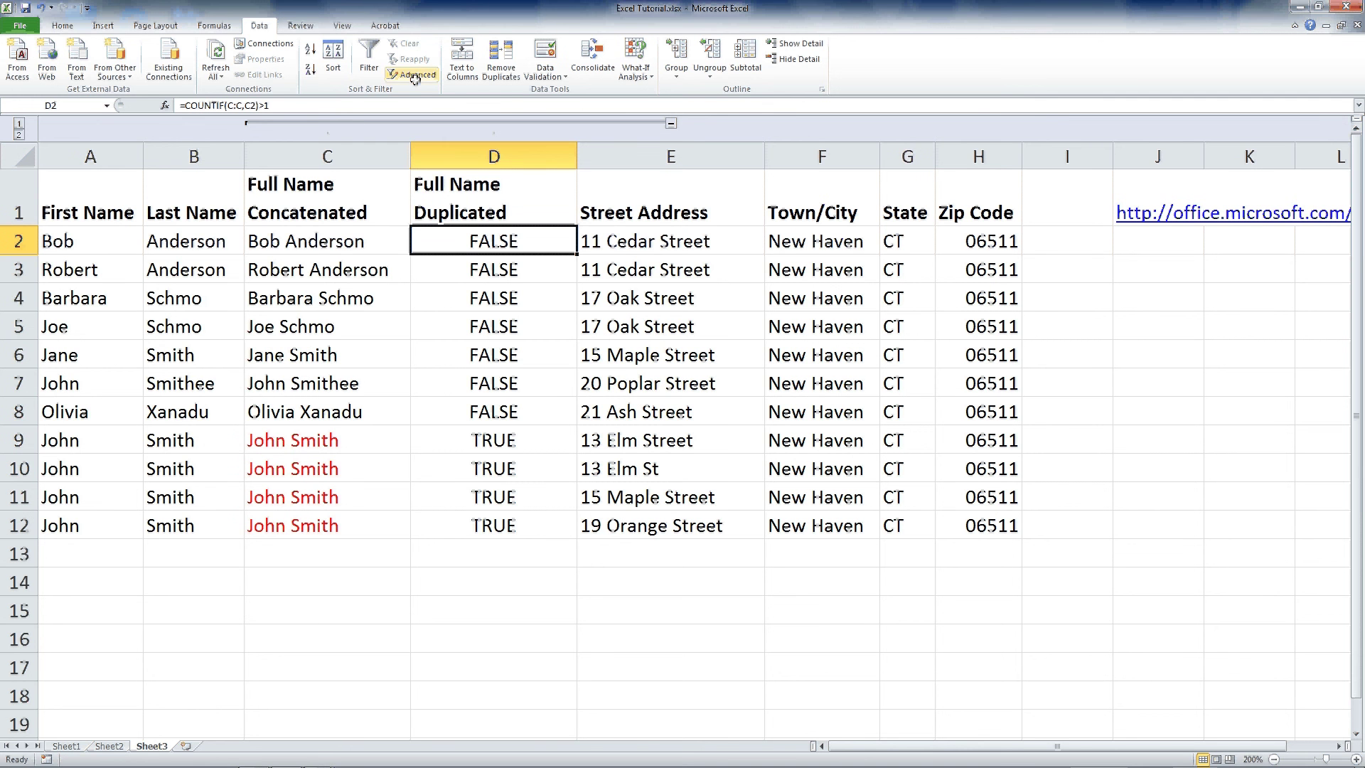
{"action": "left_click", "coordinate": [309, 71]}
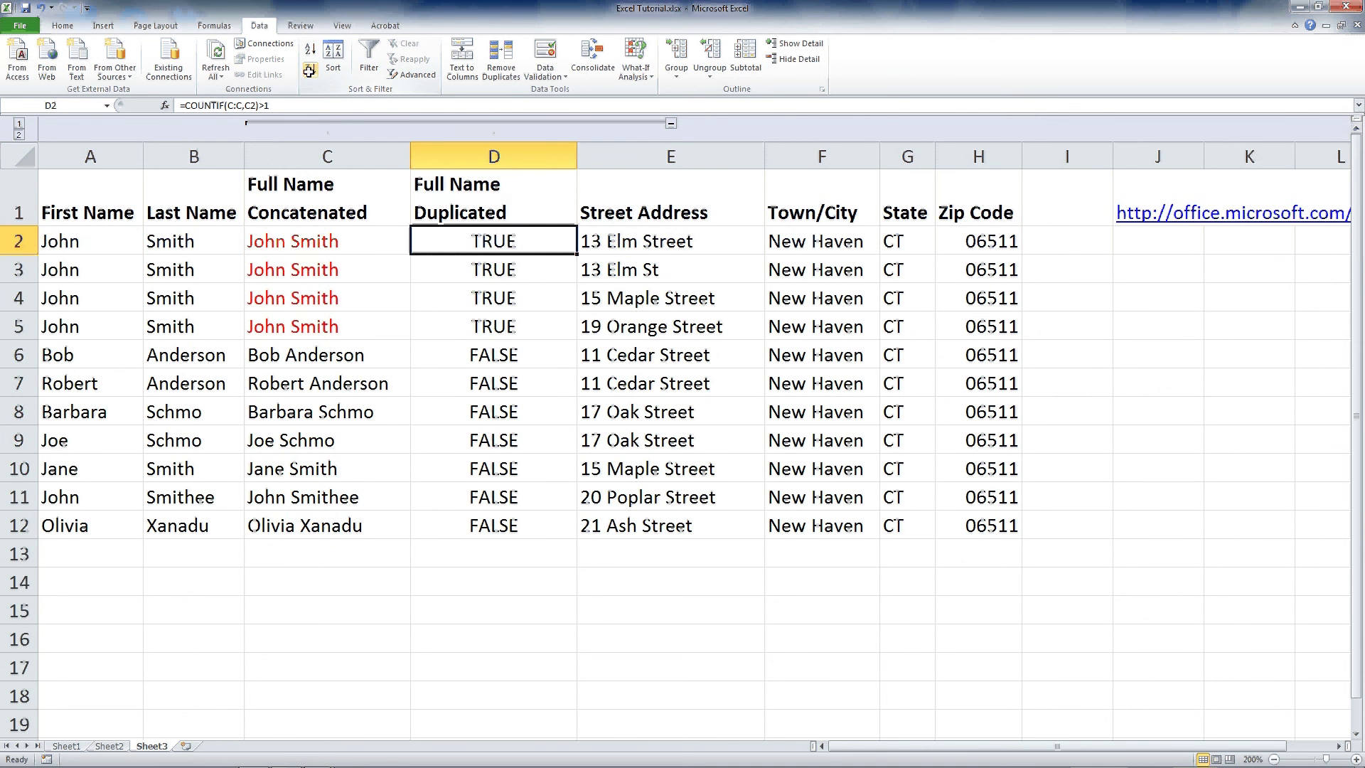
{"action": "left_click", "coordinate": [310, 50]}
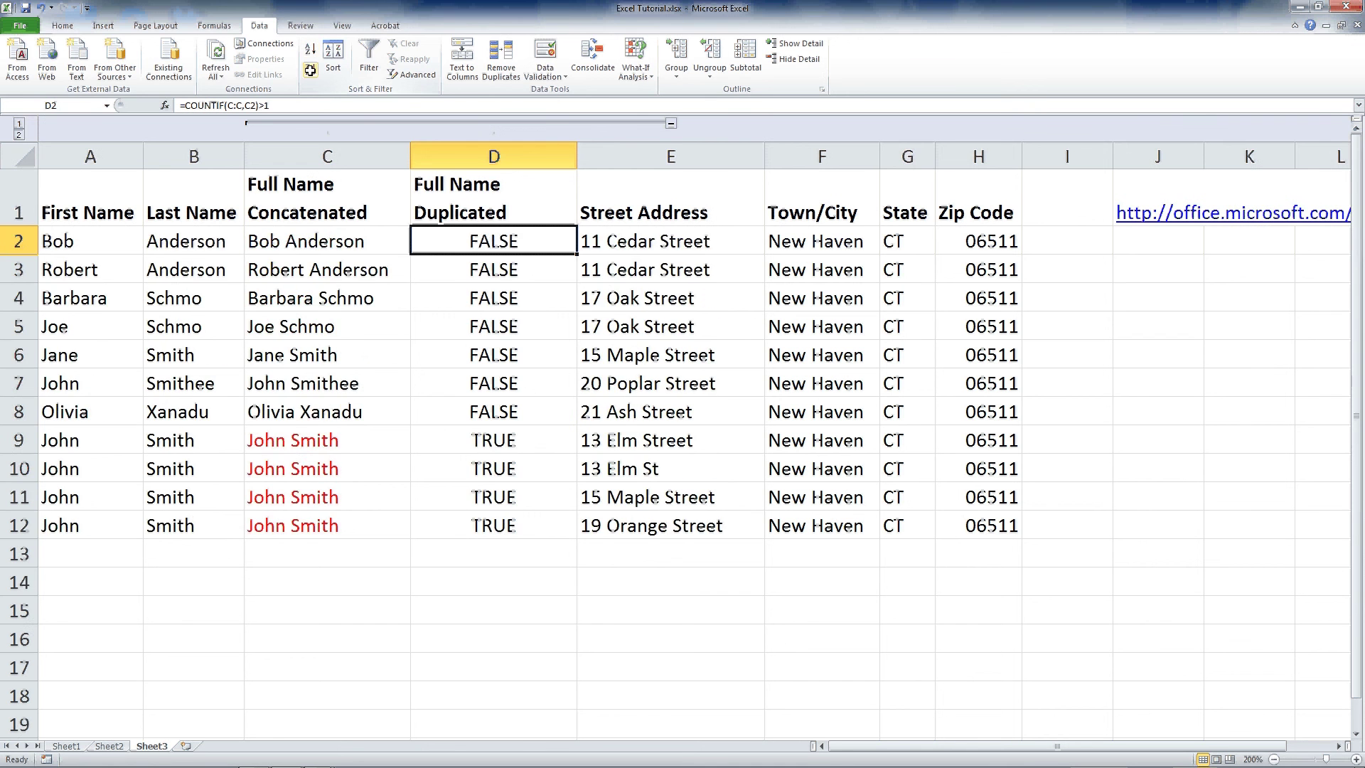
{"action": "left_click", "coordinate": [310, 71]}
{"action": "left_click", "coordinate": [309, 50]}
{"action": "left_click", "coordinate": [310, 69]}
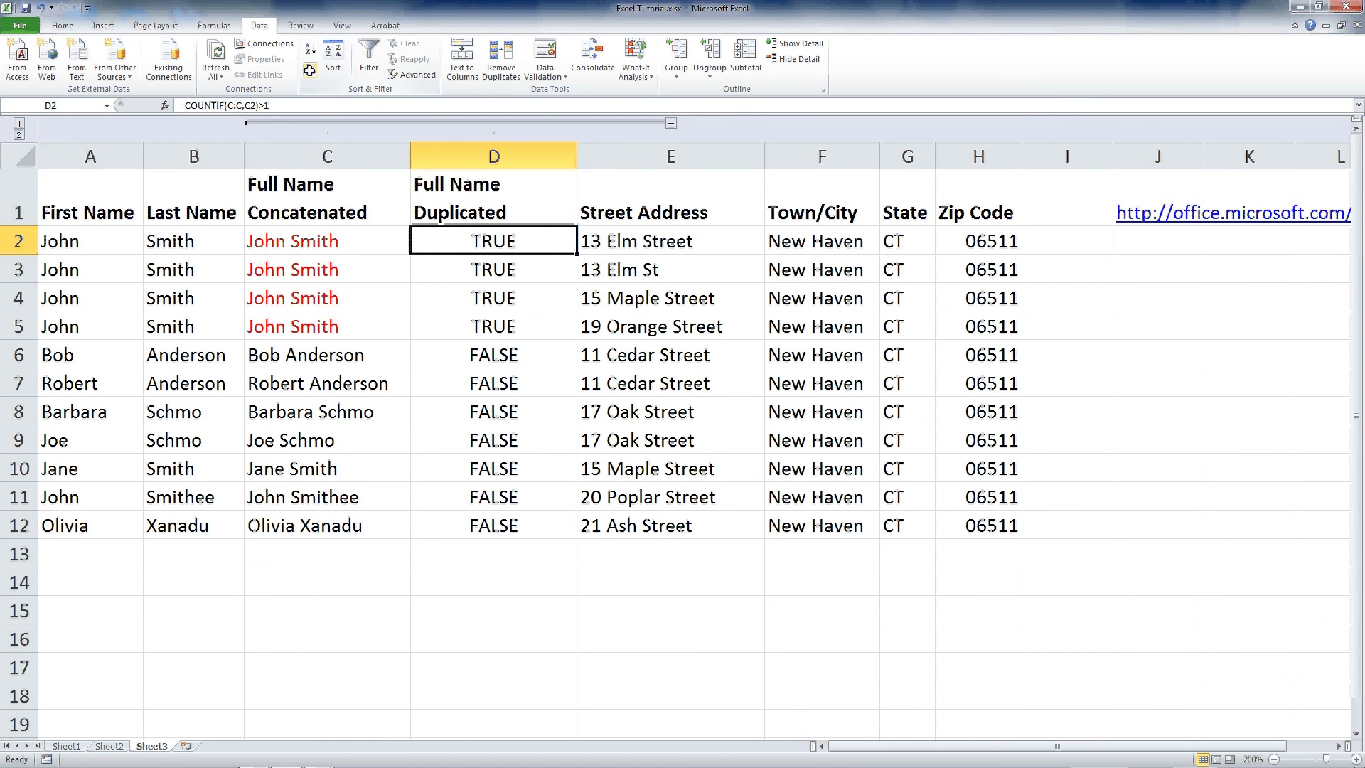
Step: Check the full-name formulas in C2 and C3 and compare the street addresses in E2 and E3
{"action": "left_click", "coordinate": [355, 245]}
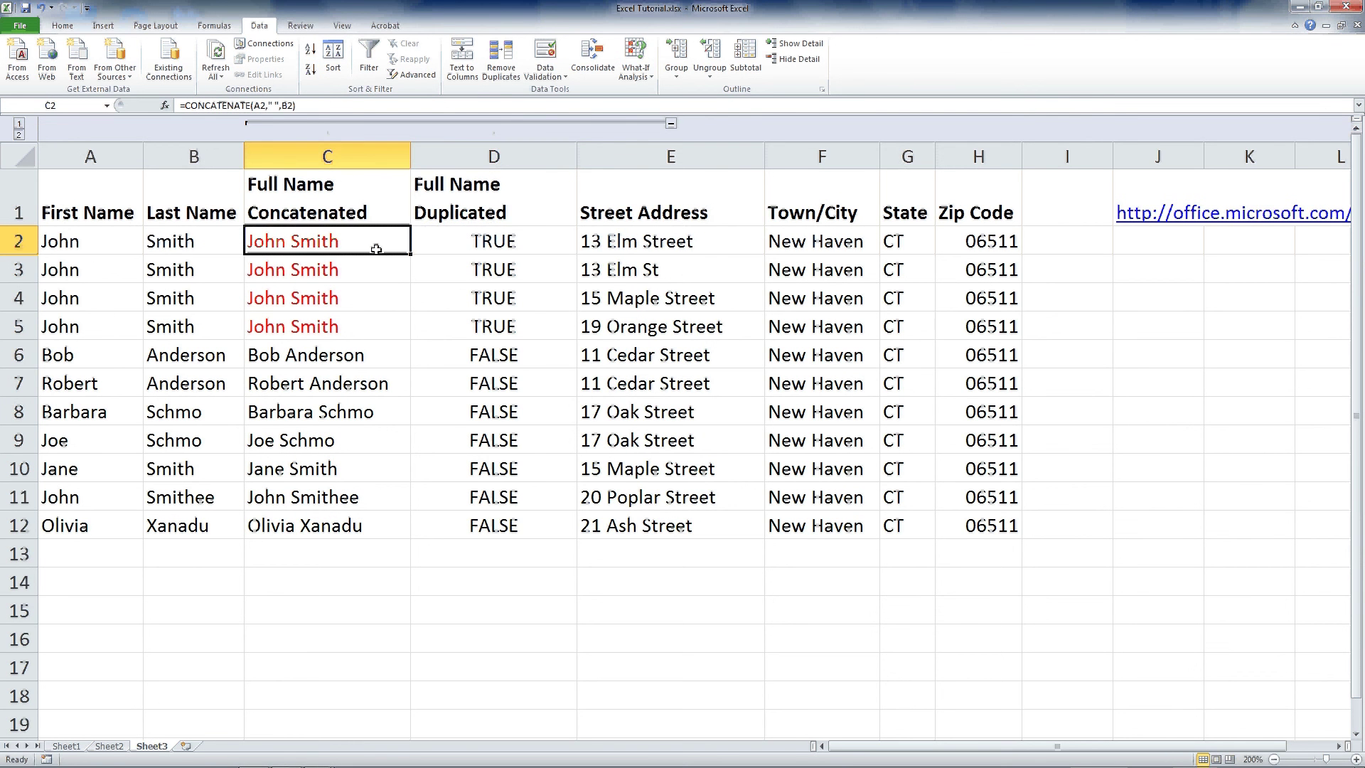
{"action": "left_click", "coordinate": [282, 268]}
{"action": "left_click", "coordinate": [639, 229]}
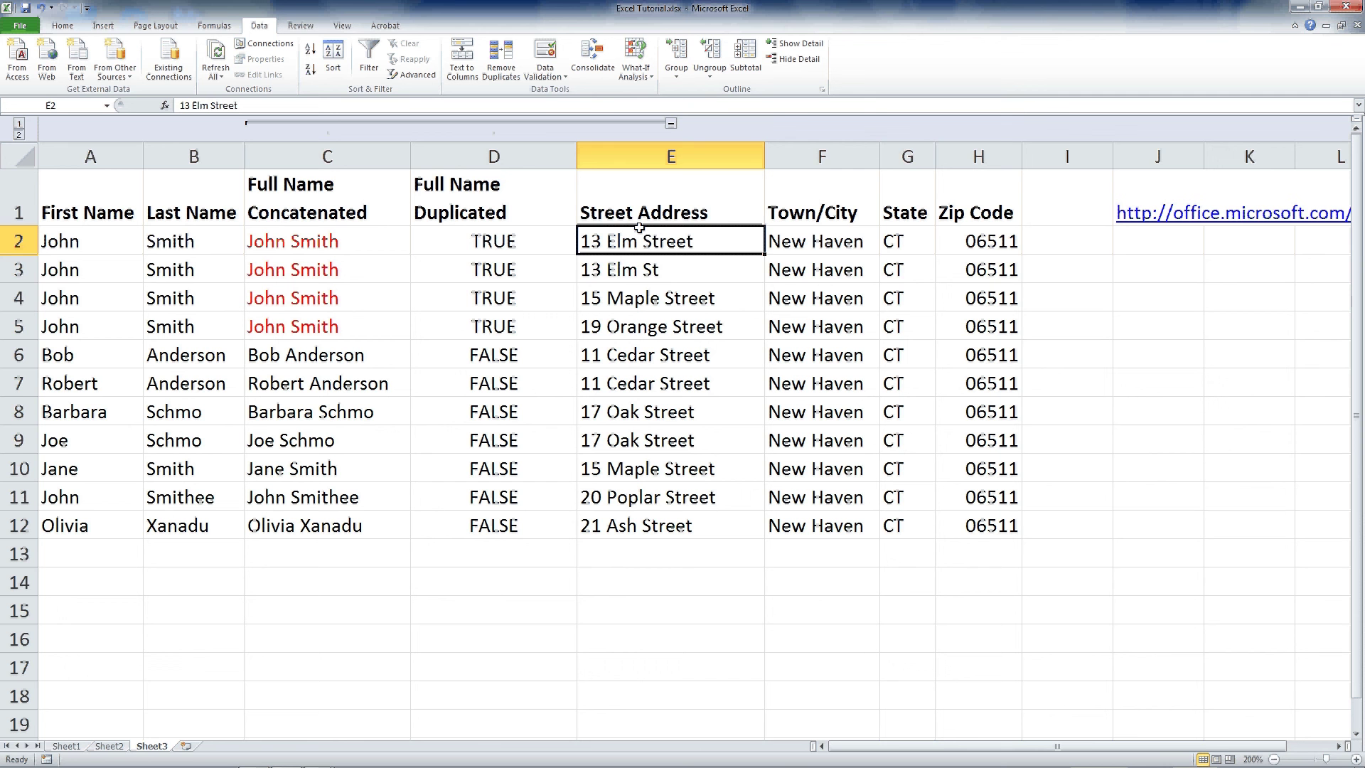
{"action": "key", "text": "Down"}
{"action": "left_click", "coordinate": [18, 268]}
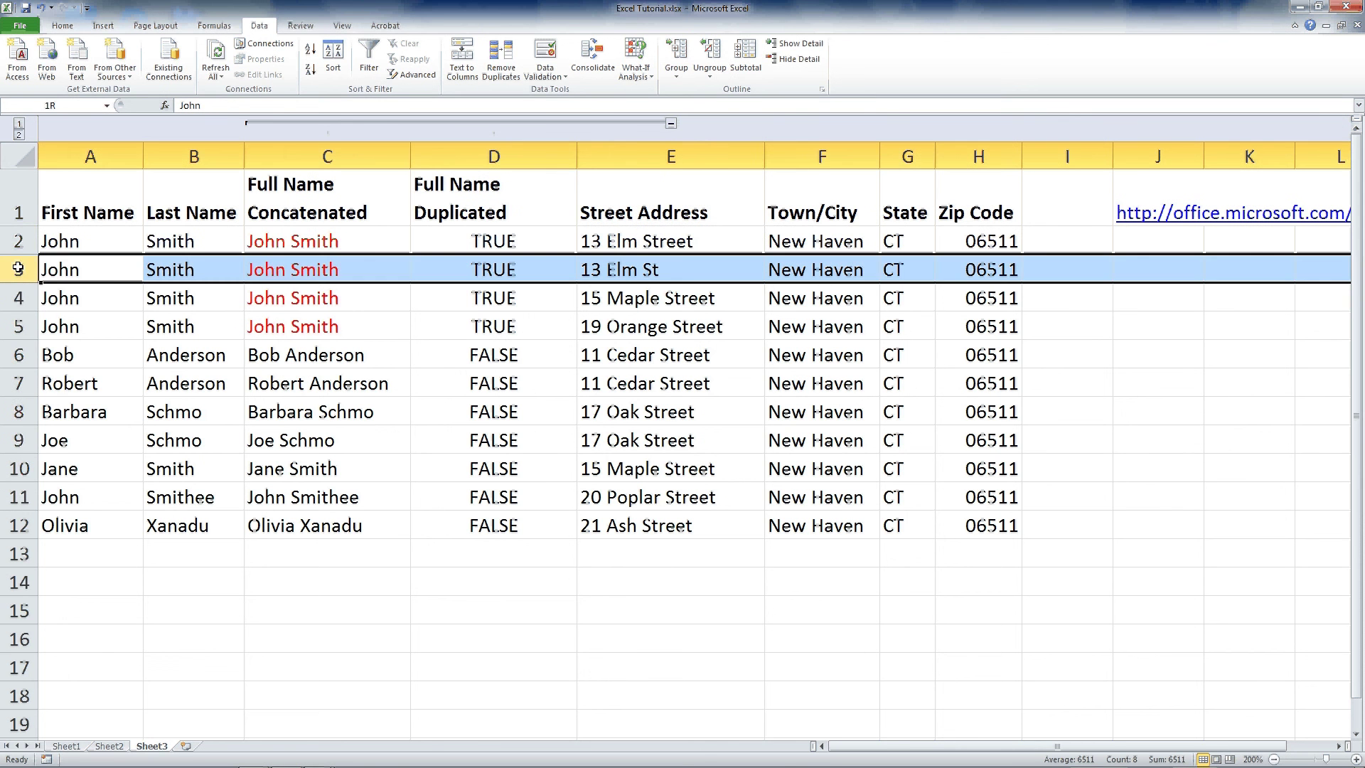
{"action": "right_click", "coordinate": [18, 268]}
{"action": "left_click", "coordinate": [70, 374]}
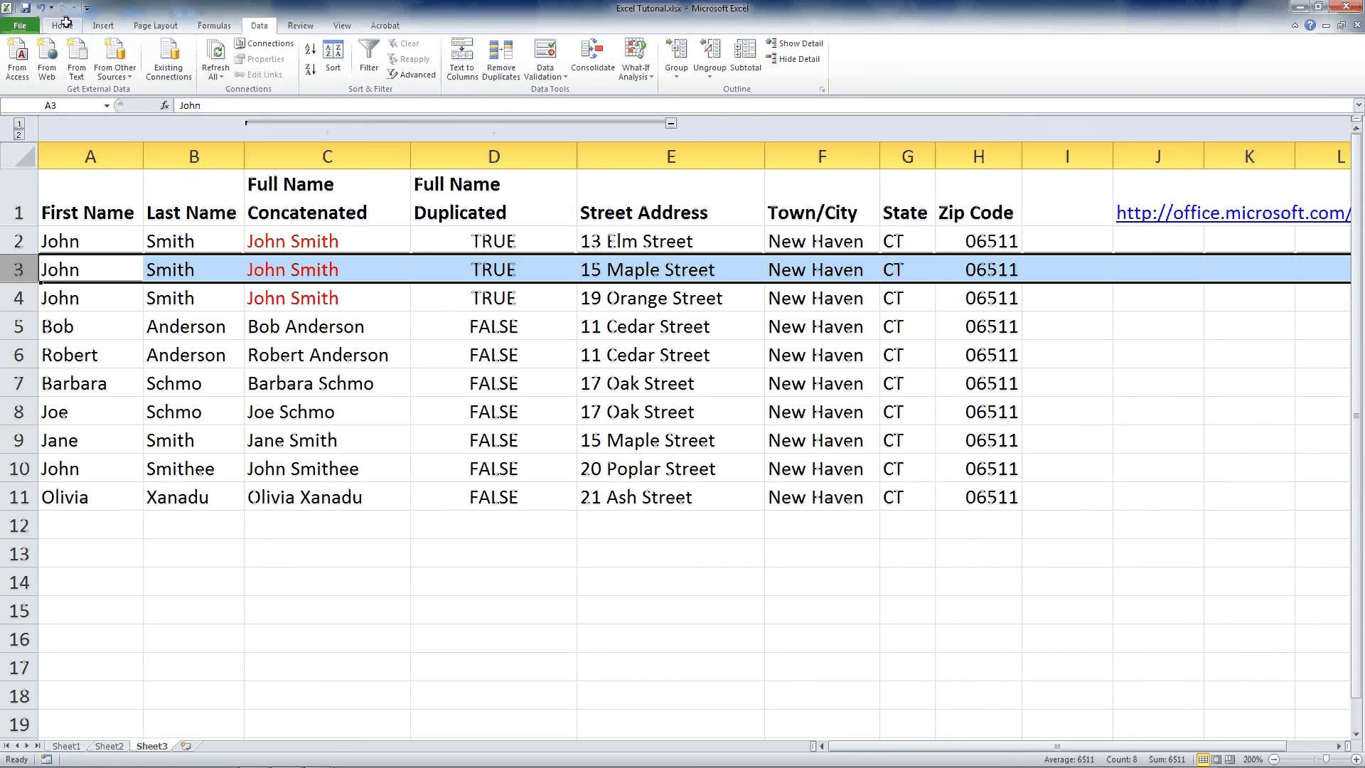
{"action": "left_click", "coordinate": [39, 8]}
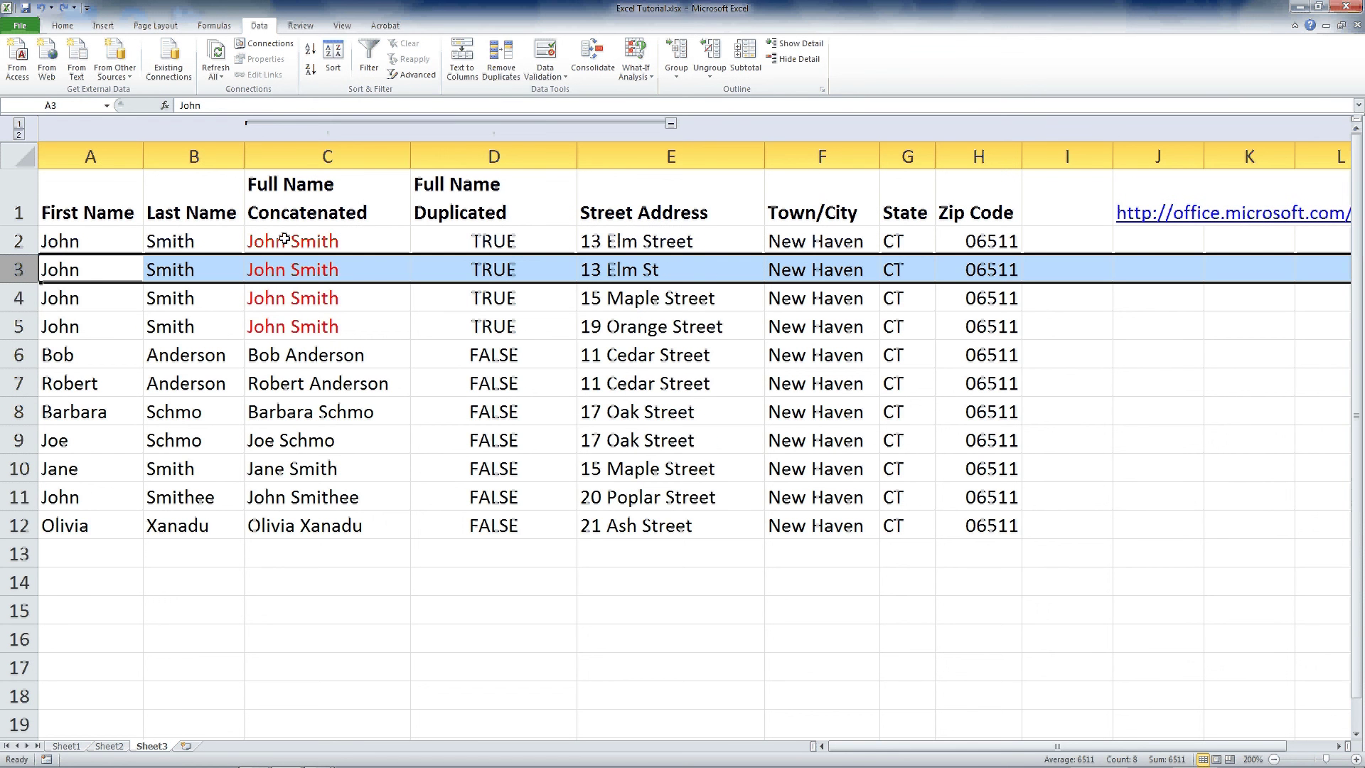